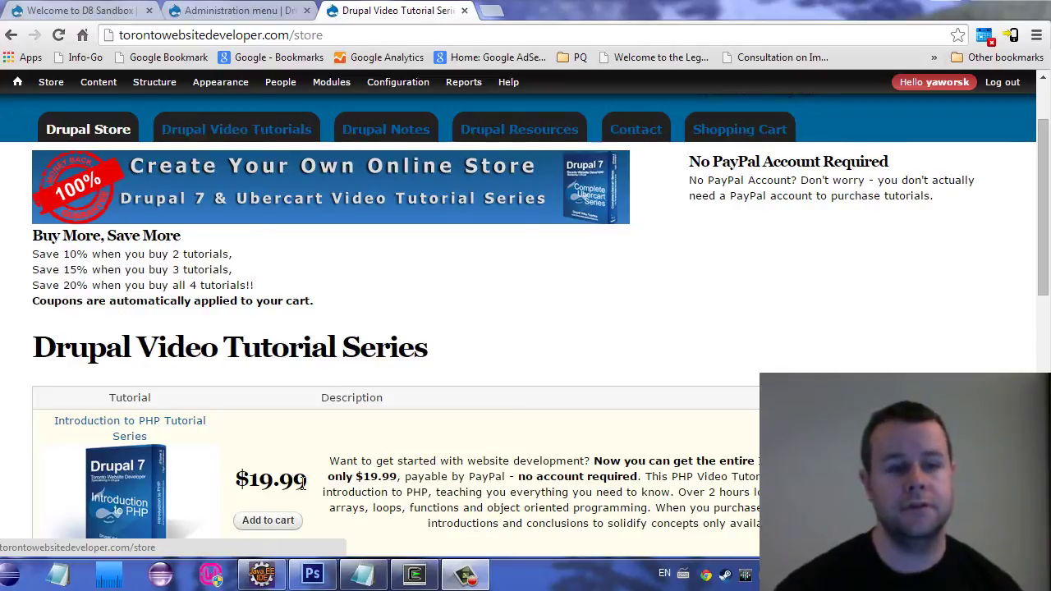
- Close the Drupal store tab and try to open the D8 Sandbox site's Content and Structure admin pages
click(463, 12)
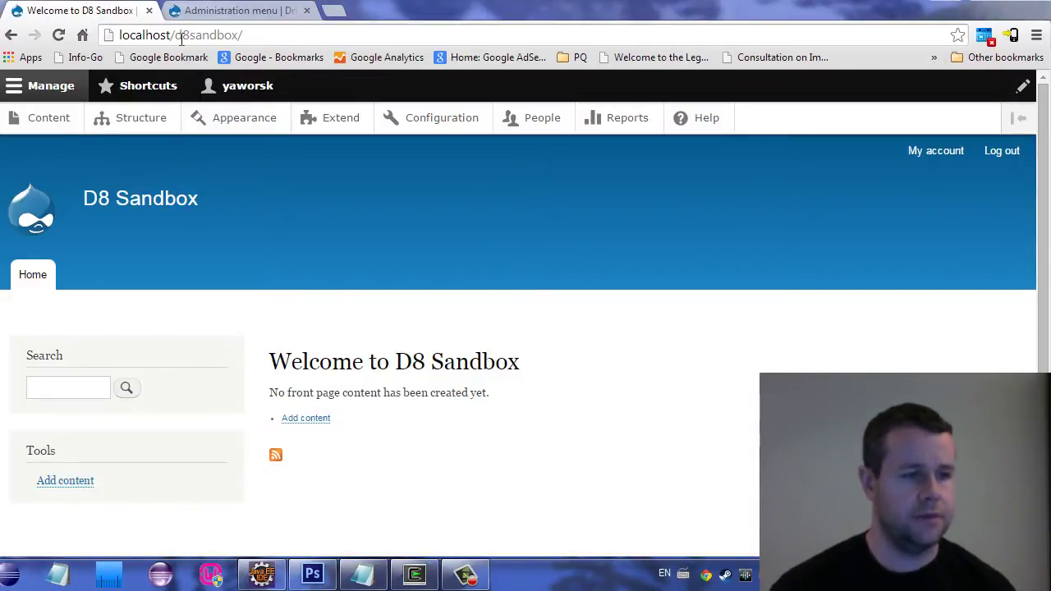
click(48, 119)
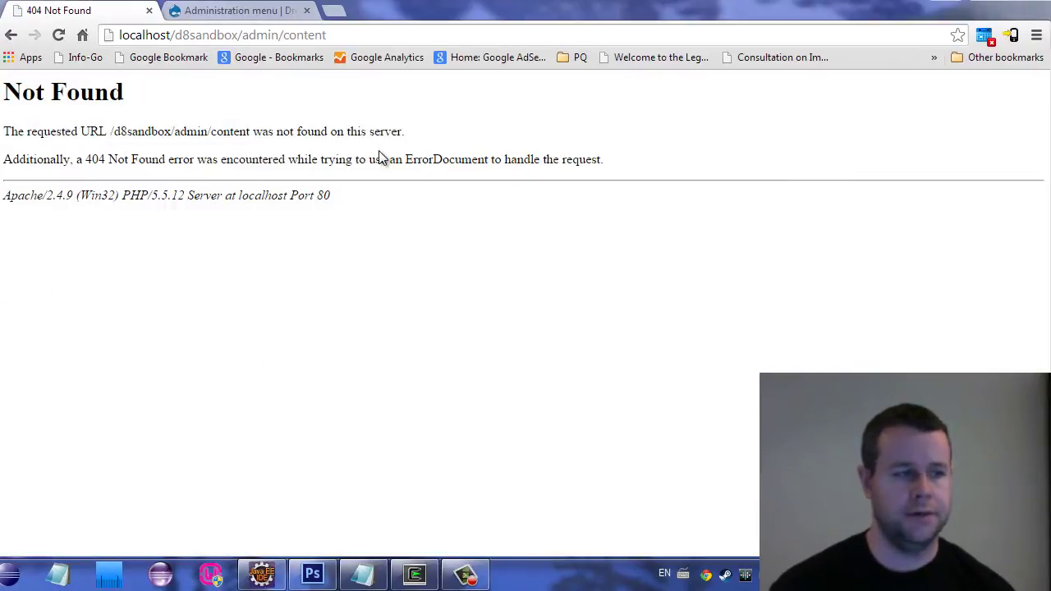
click(12, 34)
click(144, 120)
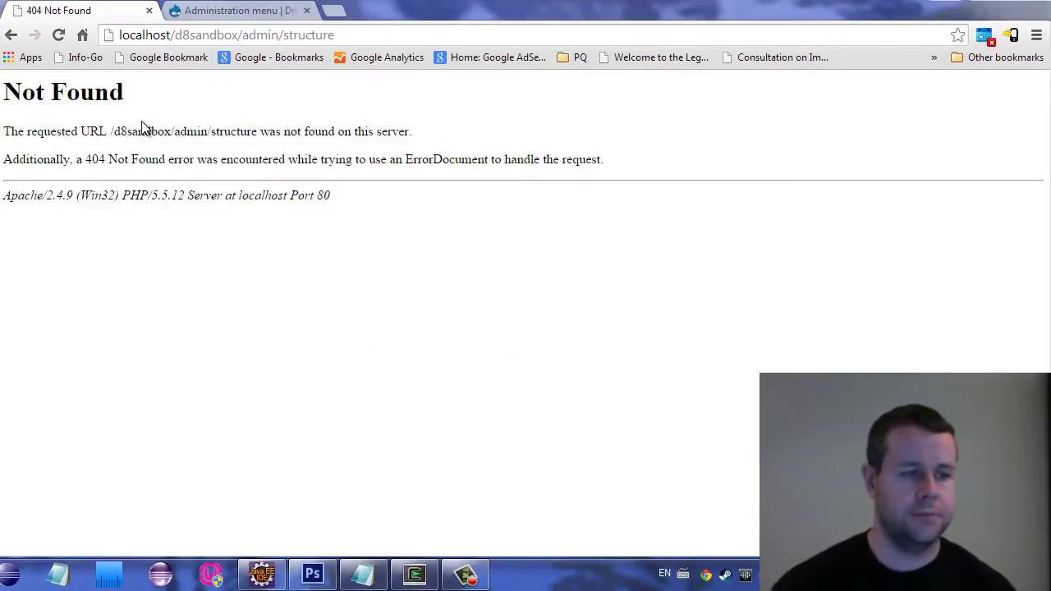
click(12, 35)
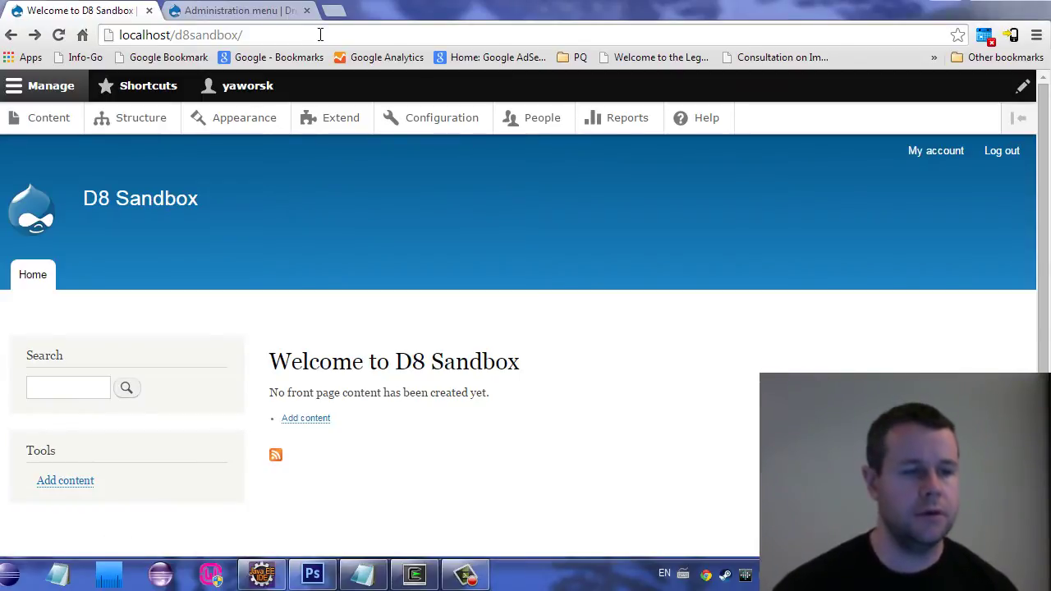
click(59, 130)
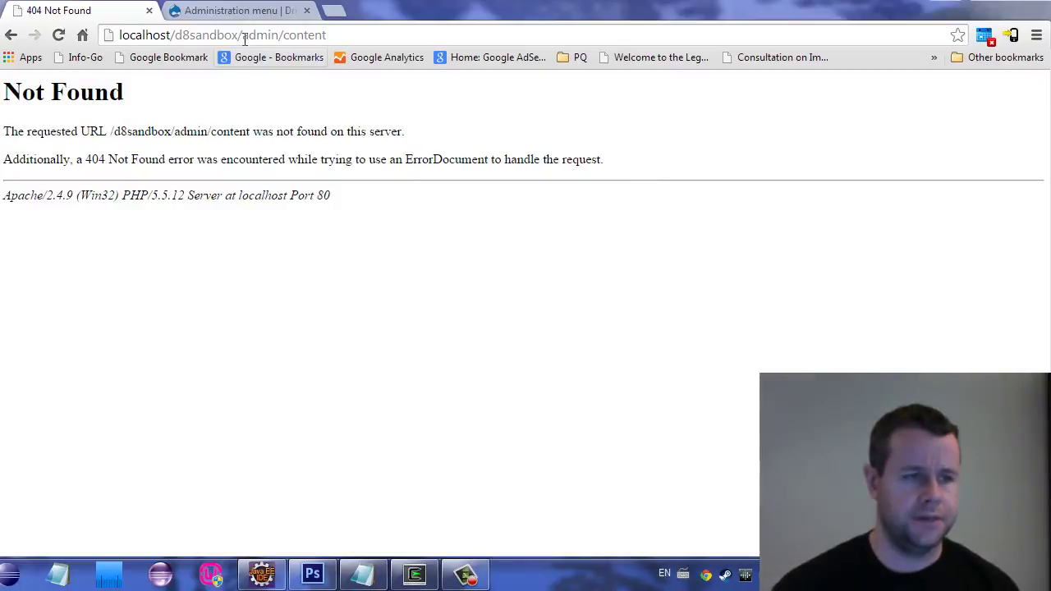
drag(243, 37, 376, 28)
click(255, 41)
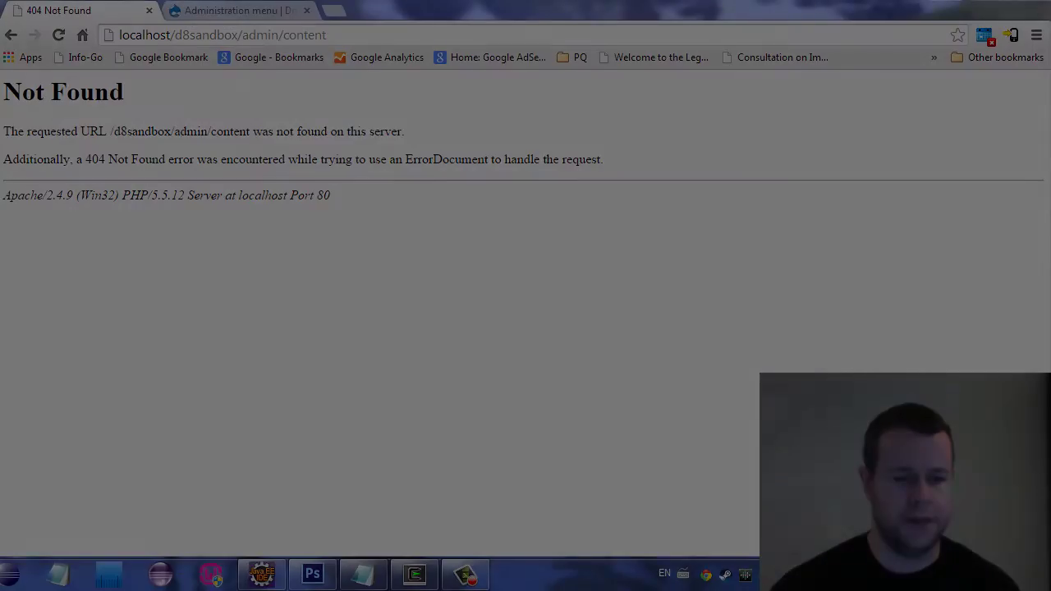
- Enable rewrite_module among the Apache modules in WampServer
click(784, 577)
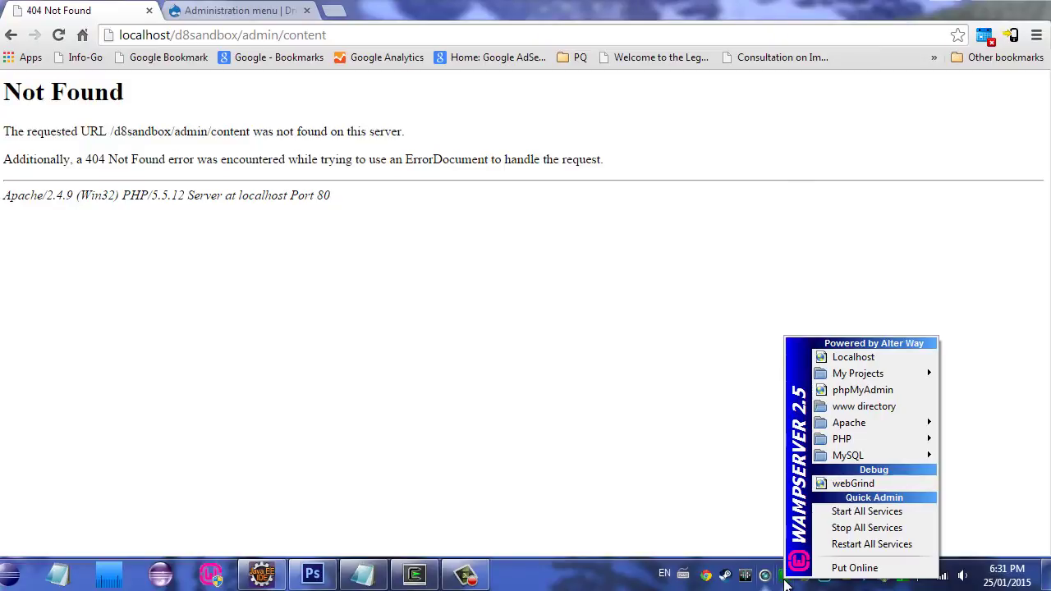
key(Up)
key(Up)
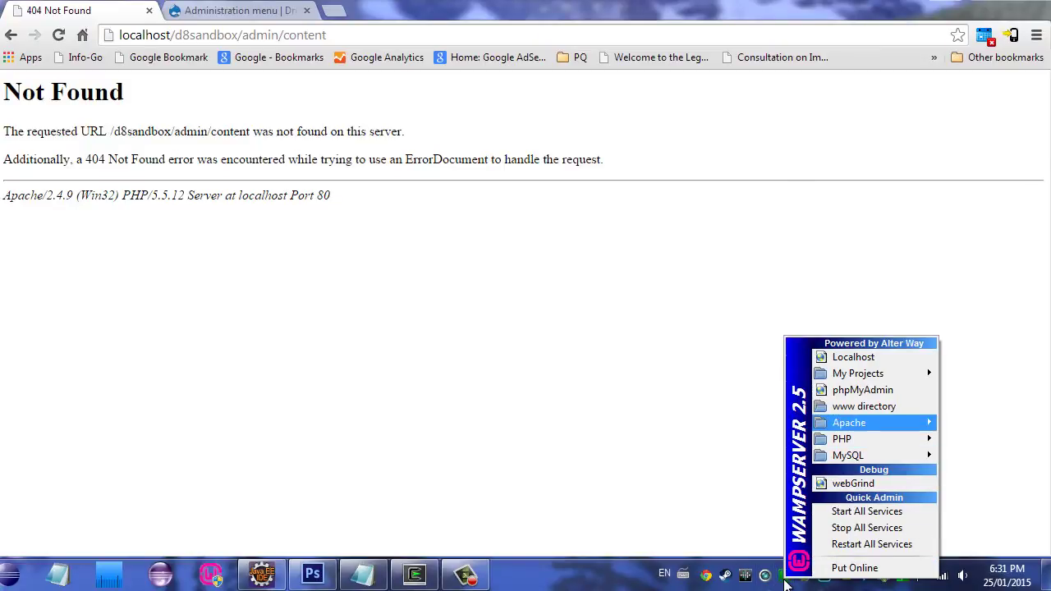
key(Right)
key(Down)
key(Down)
key(Right)
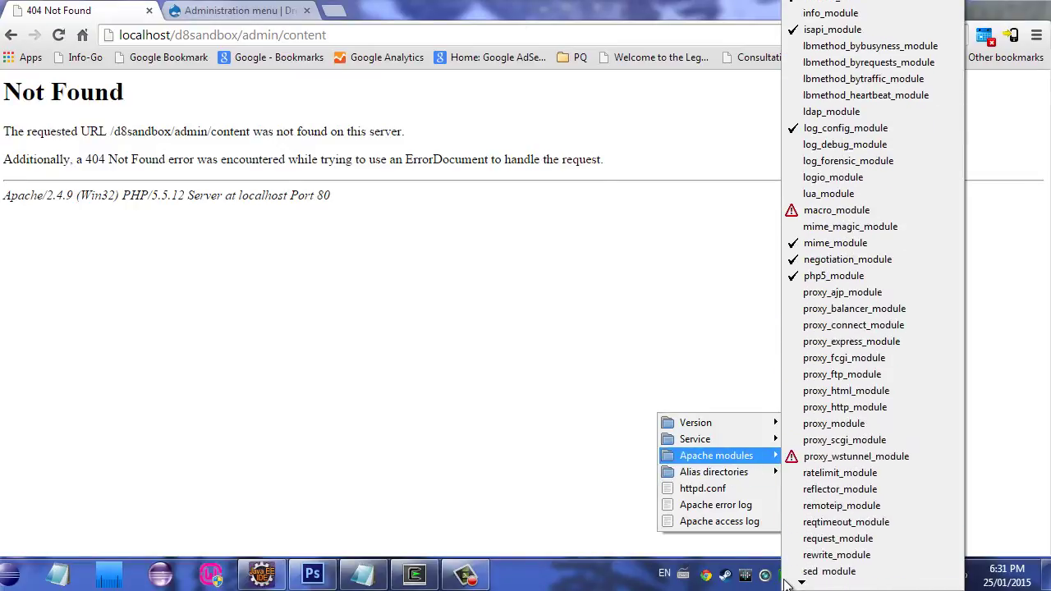
key(Up)
key(Up)
key(Up)
key(Up)
key(Down)
key(Up)
key(Up)
key(Up)
key(Return)
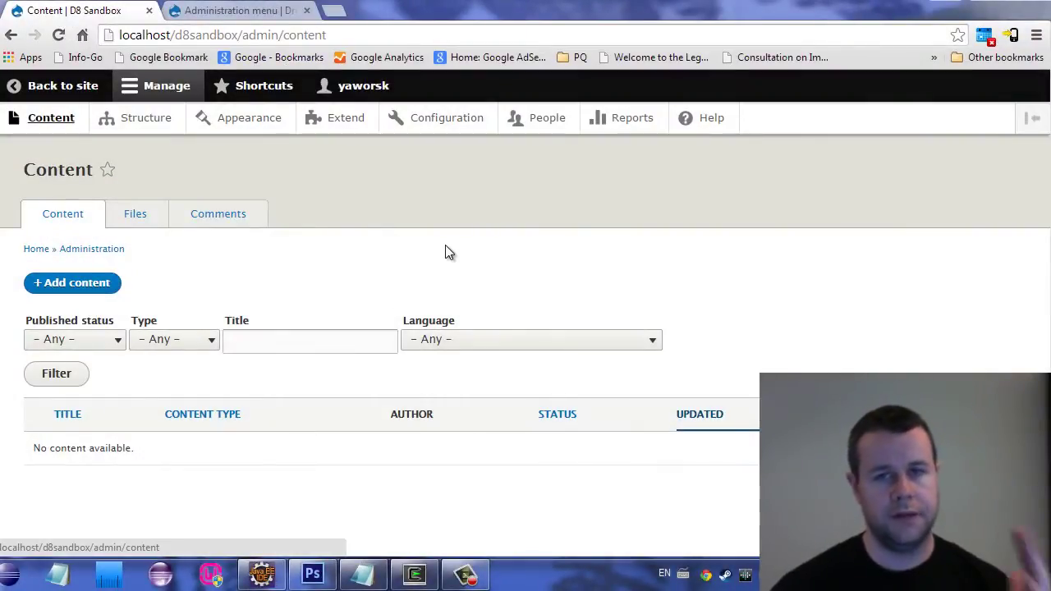
- Search Google for "linux rewrite module" in a new browser tab
click(337, 12)
text(linux)
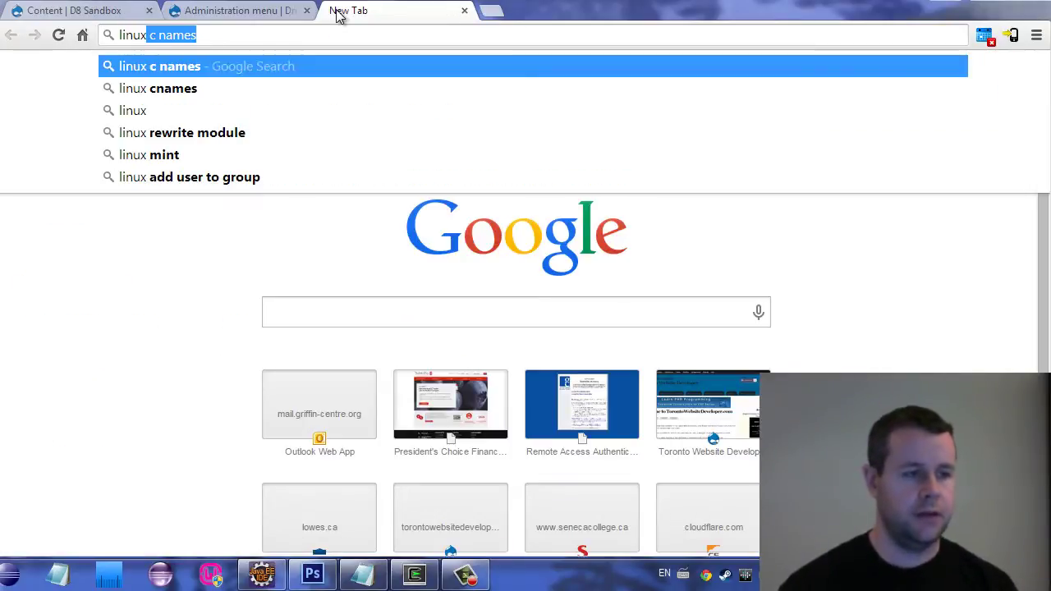
key(Down)
key(Down)
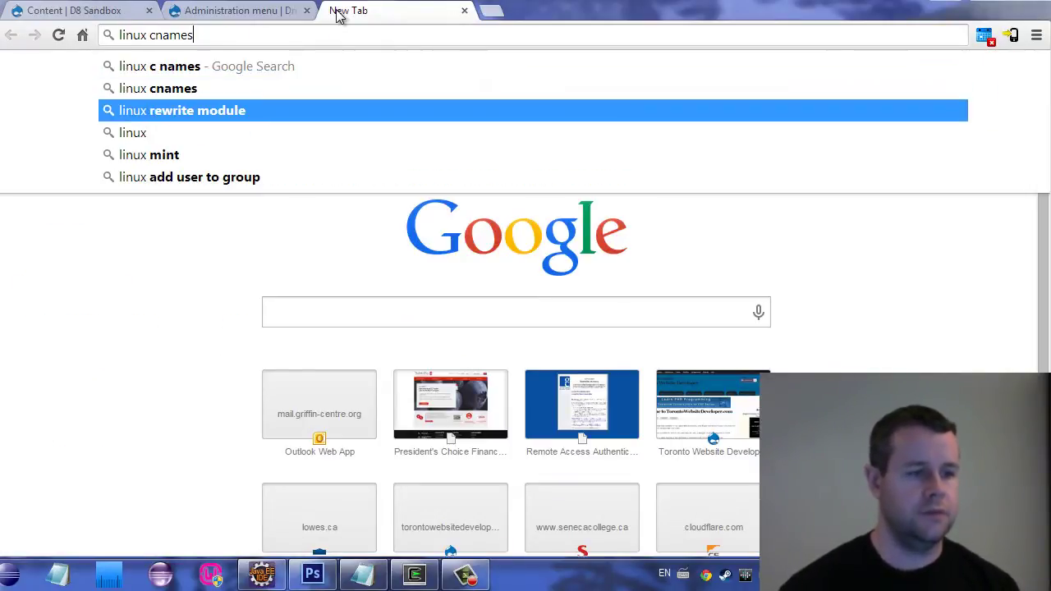
key(Return)
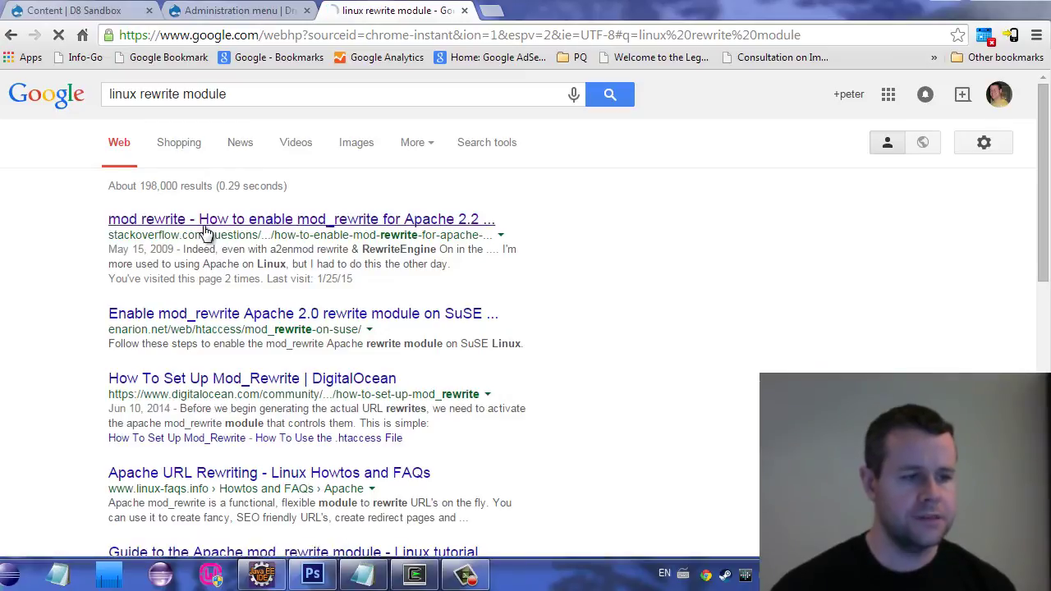
- Open the Stack Overflow question on enabling mod_rewrite for Apache 2.2 and highlight the .htaccess code in the accepted answer
click(205, 229)
scroll(344, 314, down, 6)
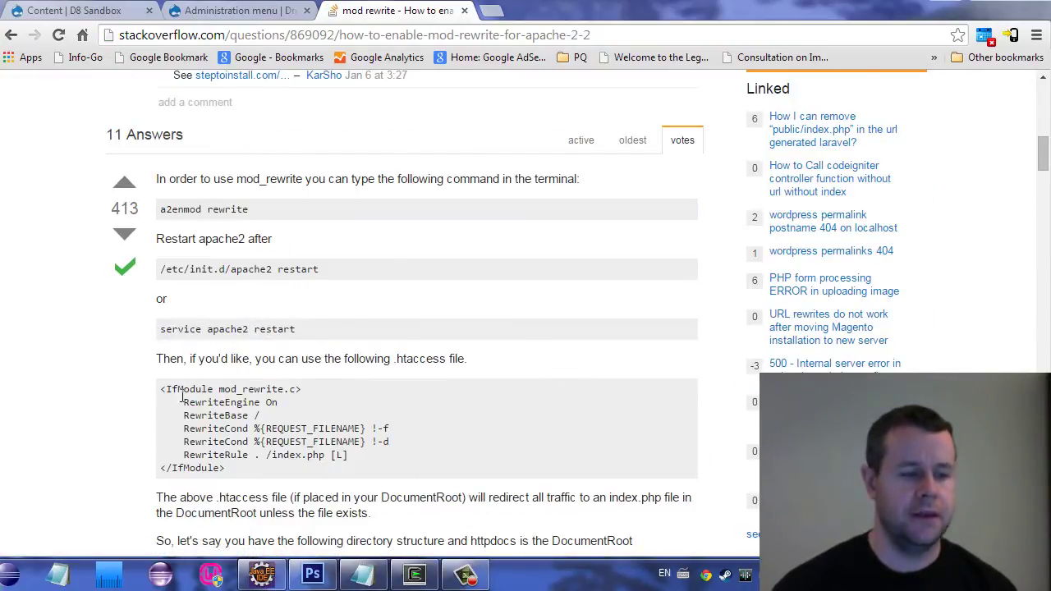
drag(162, 388, 267, 476)
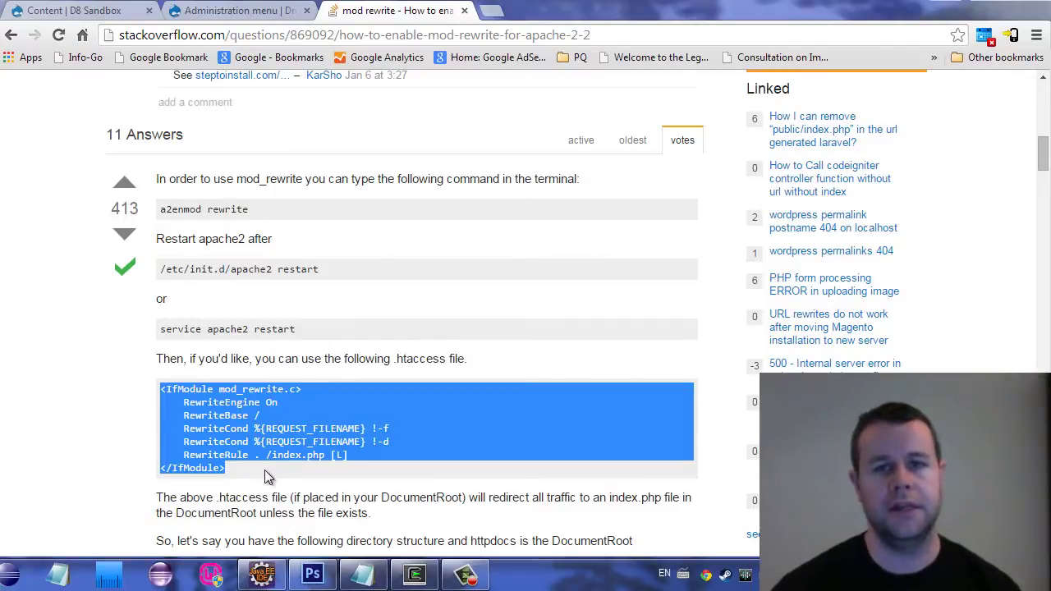
- Switch to the Cygwin terminal, move up to the d8sandbox directory and open .htaccess in vim
click(414, 574)
text(cd ..)
key(Return)
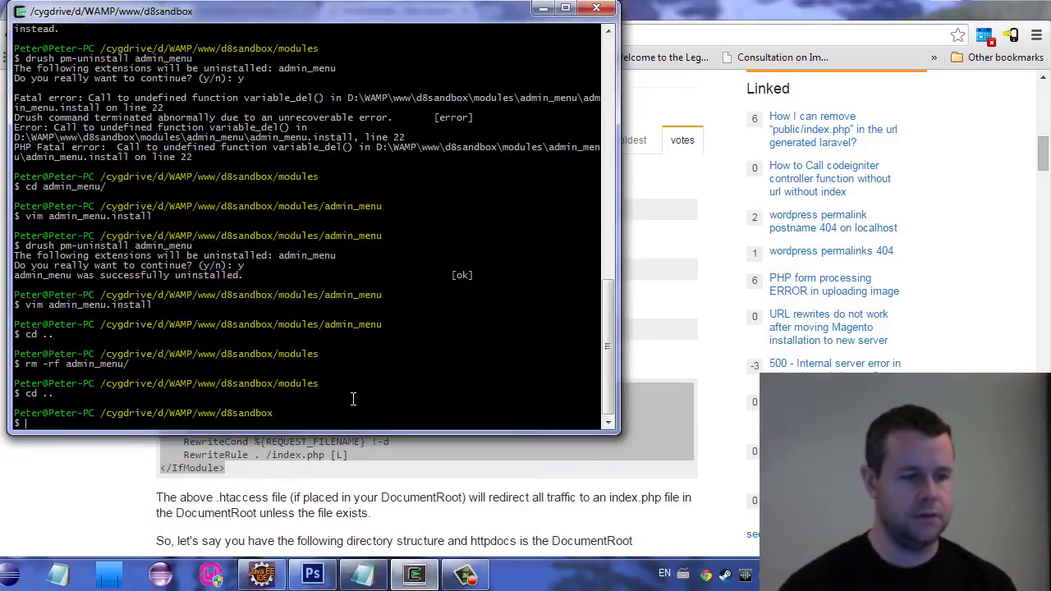
text(vim .htaccess)
key(Return)
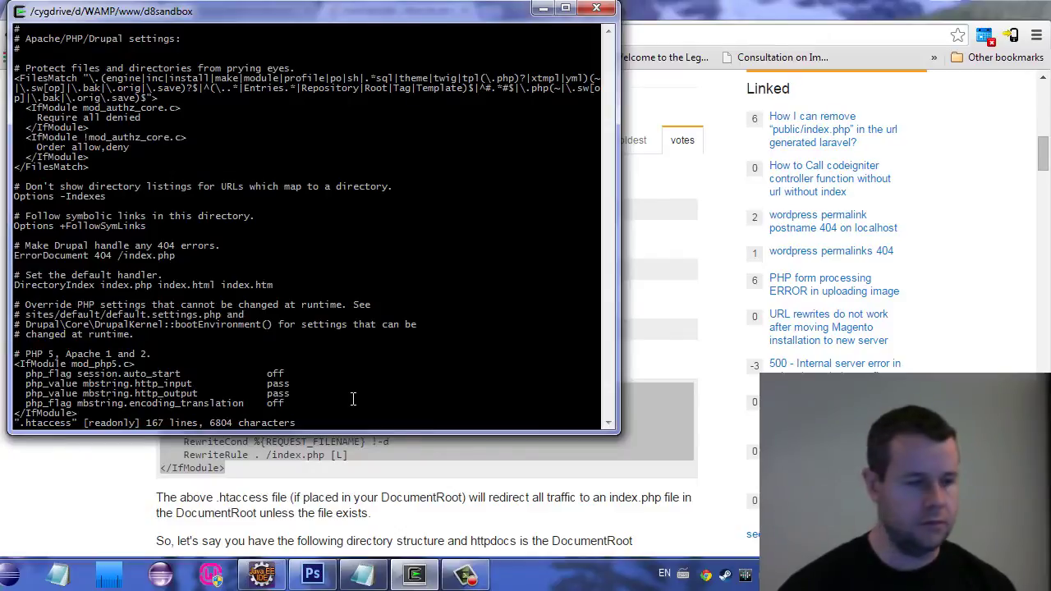
- Search .htaccess for "Rewrite", examine its rewrite rules, and quit vim without saving
key(ctrl+f)
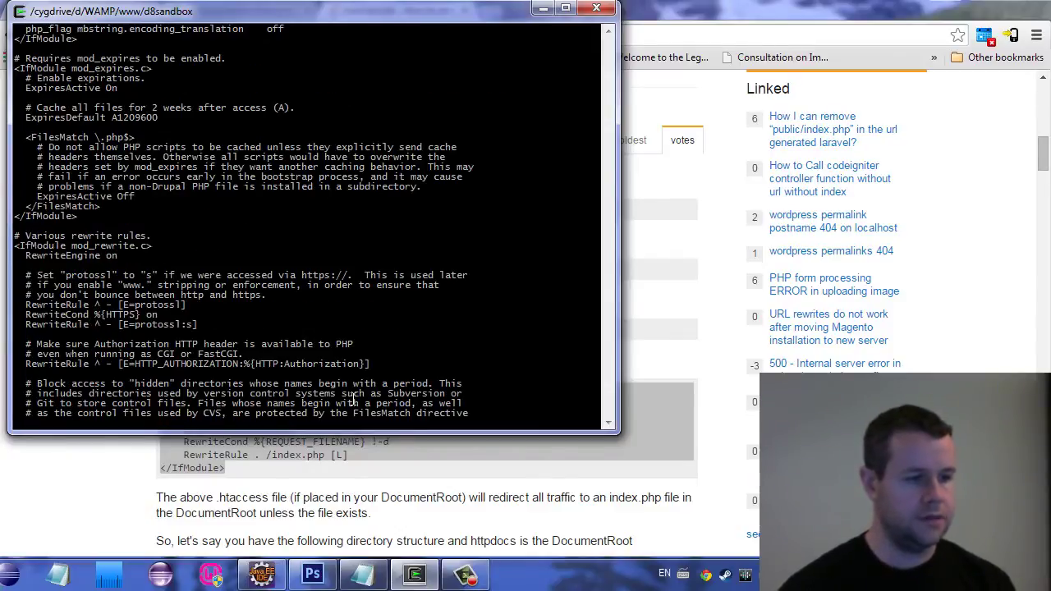
key(i)
key(Escape)
text(/Rewrite)
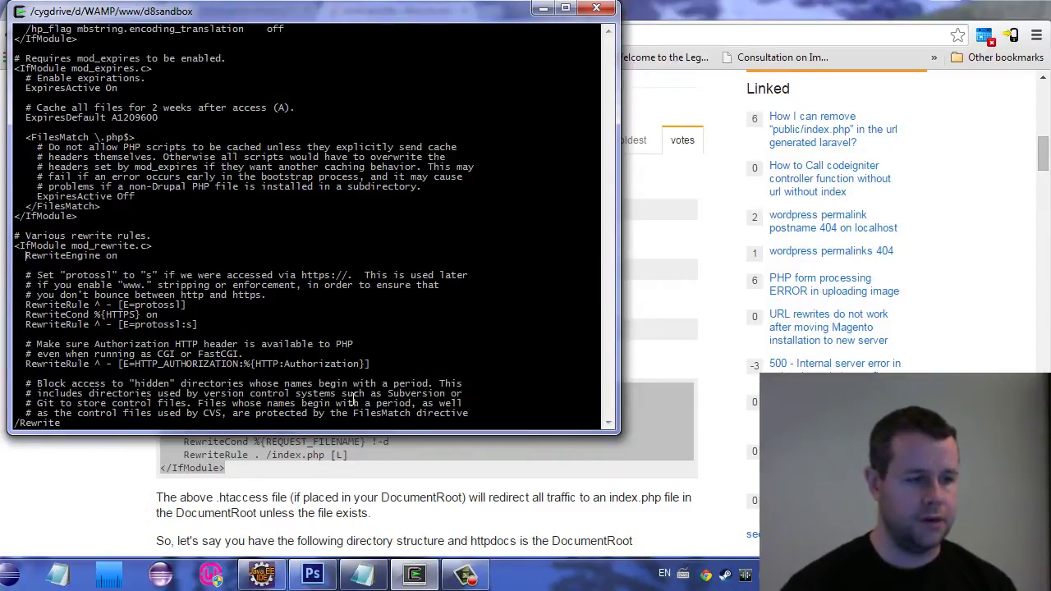
key(Return)
scroll(353, 399, down, 13)
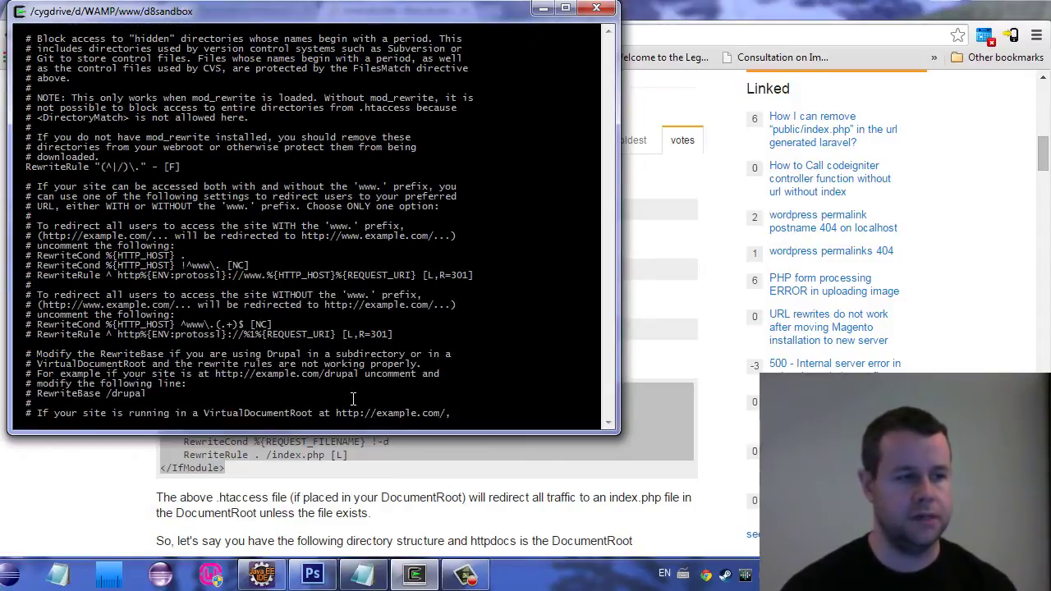
scroll(353, 398, down, 2)
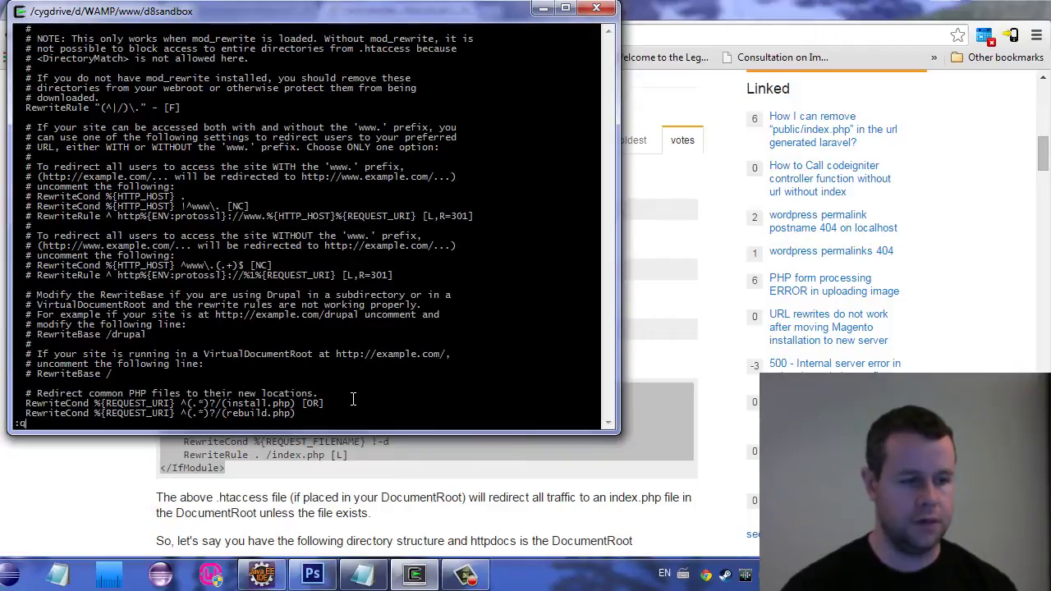
key(Return)
text(:q!)
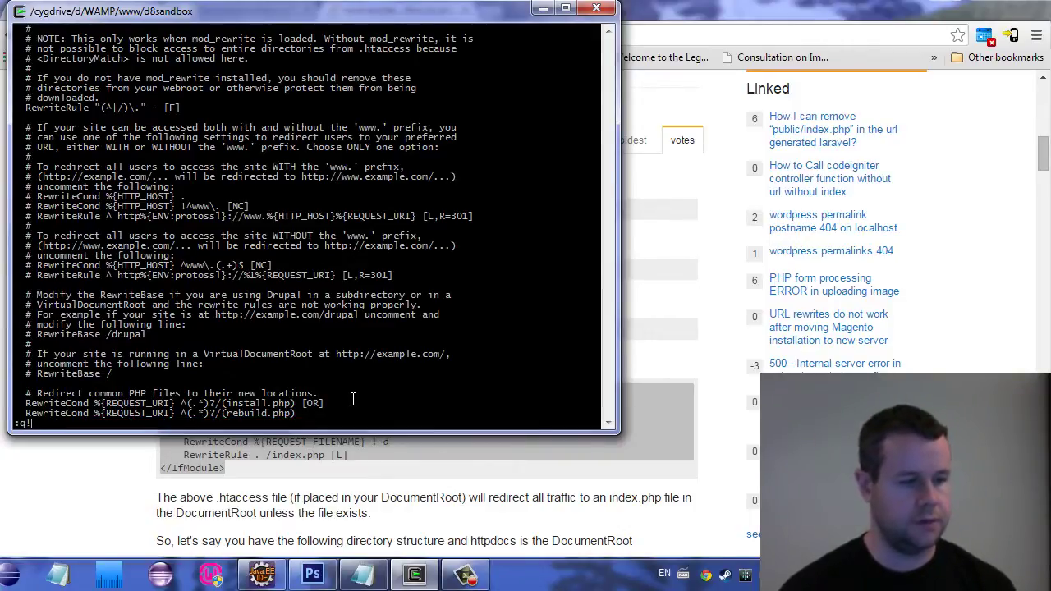
key(Return)
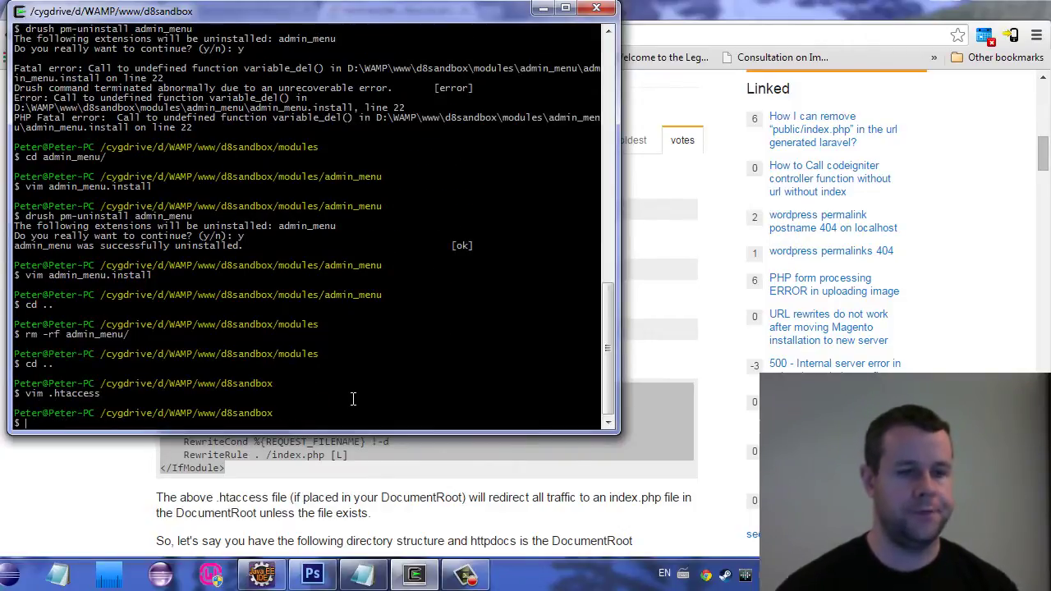
- Switch to Chrome, close the Stack Overflow tab and return to the D8 Sandbox front page
click(660, 18)
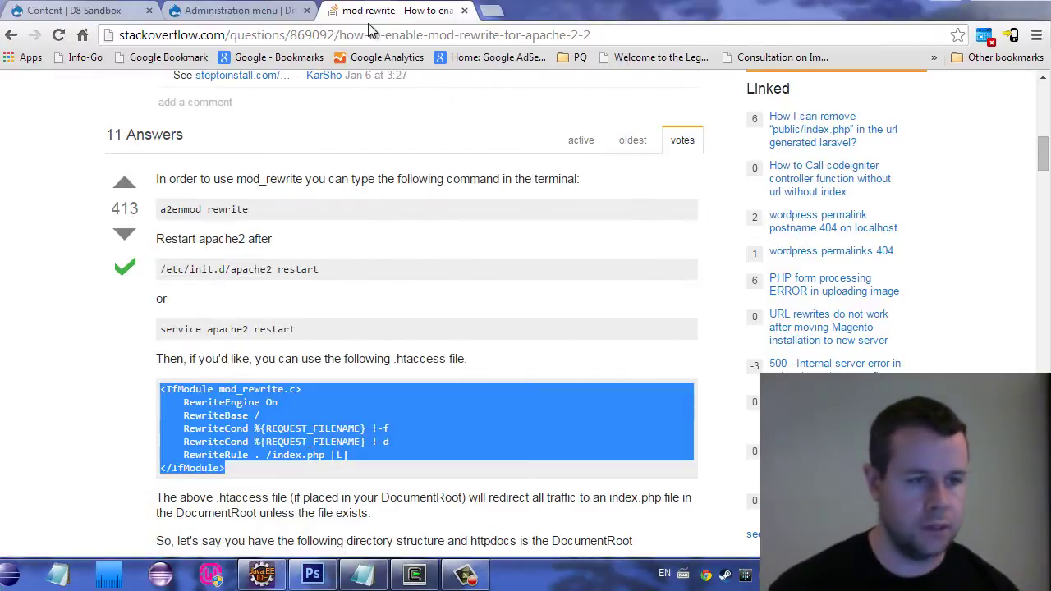
click(464, 11)
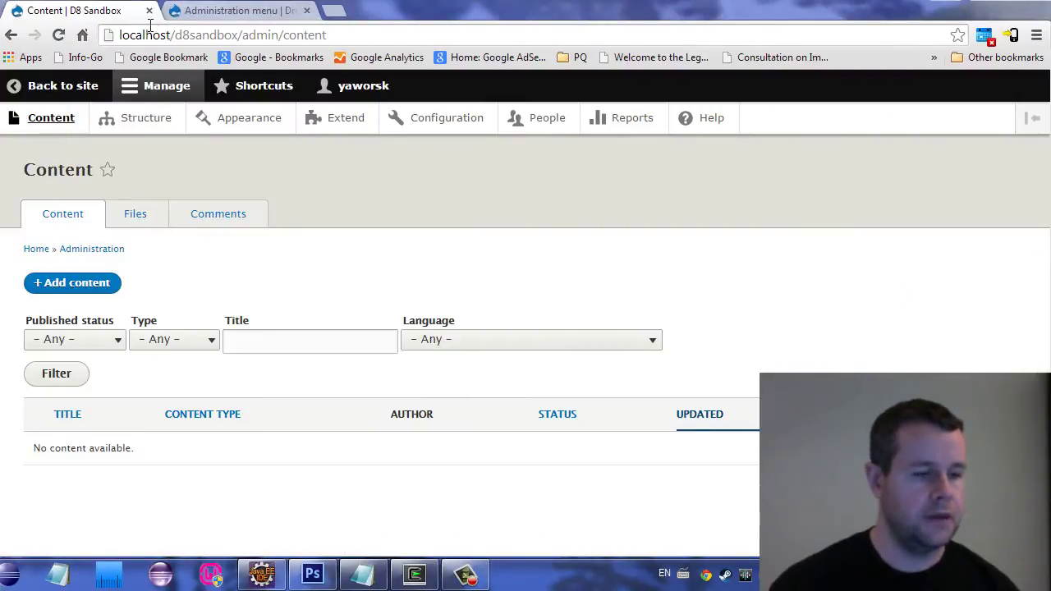
click(82, 88)
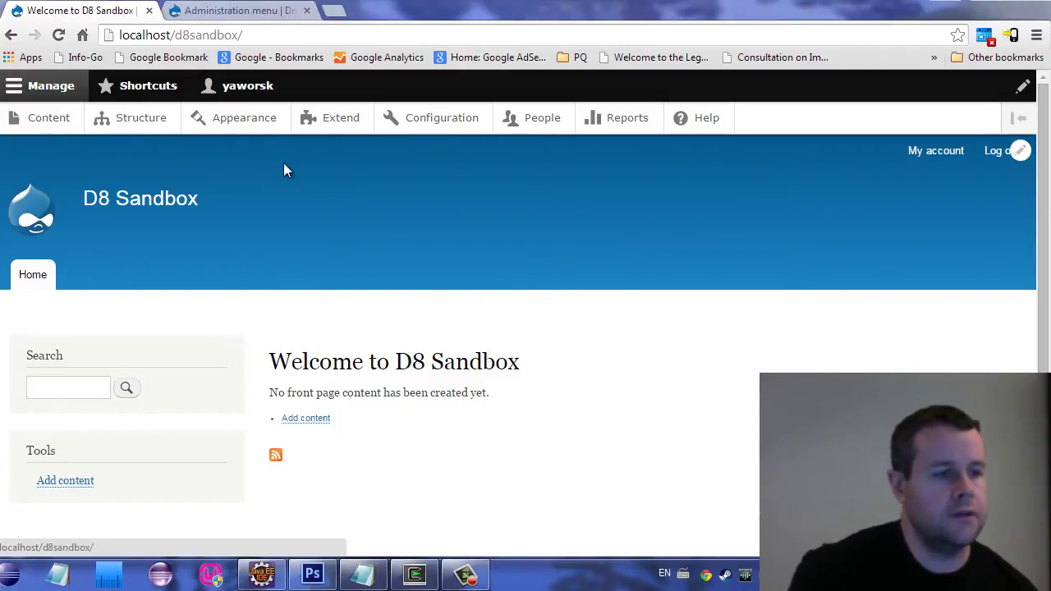
- Open the Comment types page from the site's Structure administration
click(140, 123)
scroll(123, 316, down, 1)
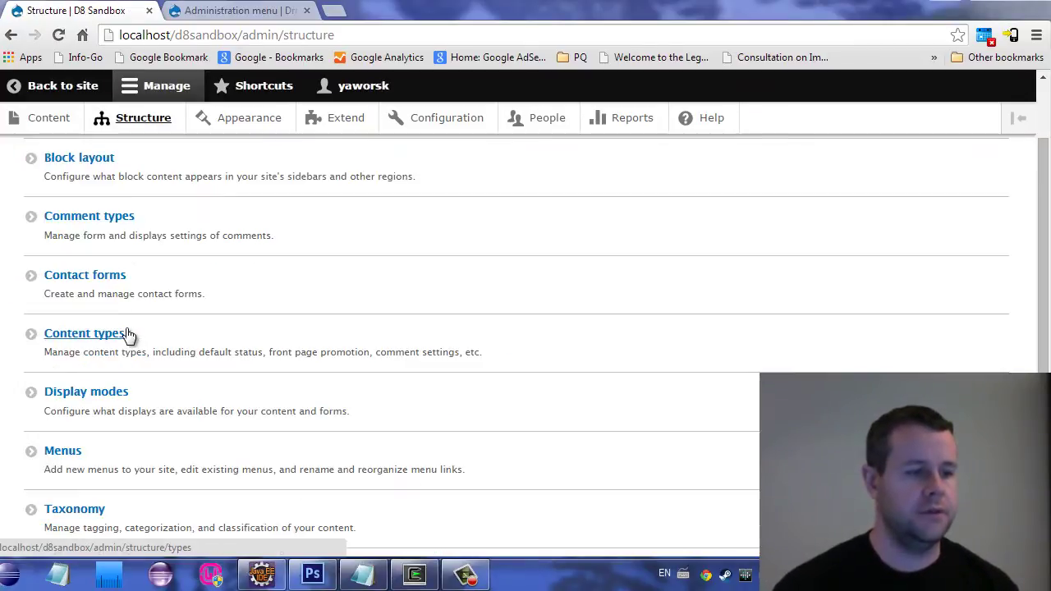
click(112, 218)
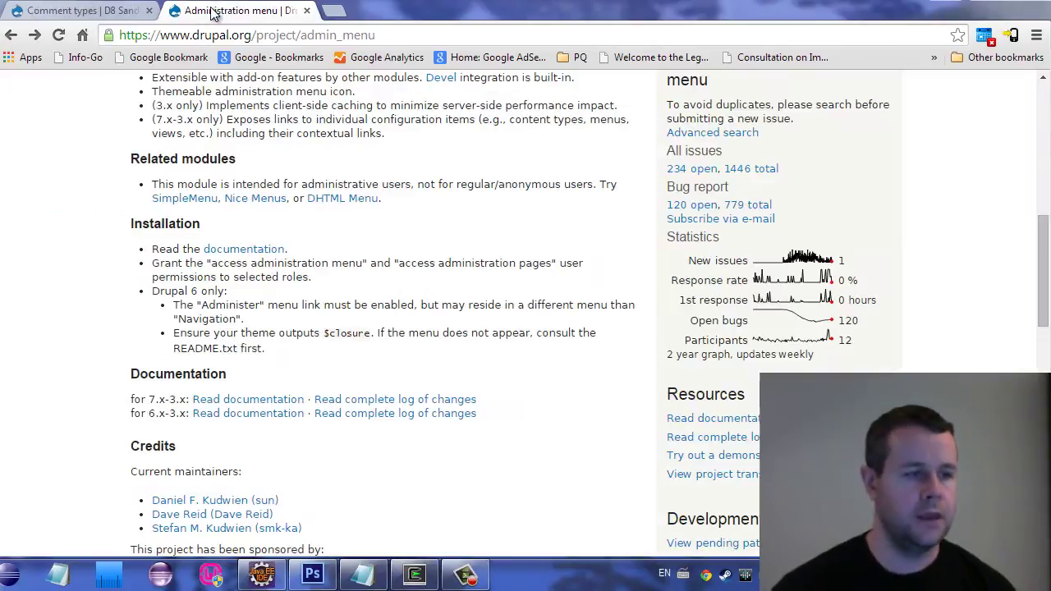
- Examine the available releases on the Administration menu project page at drupal.org
click(220, 10)
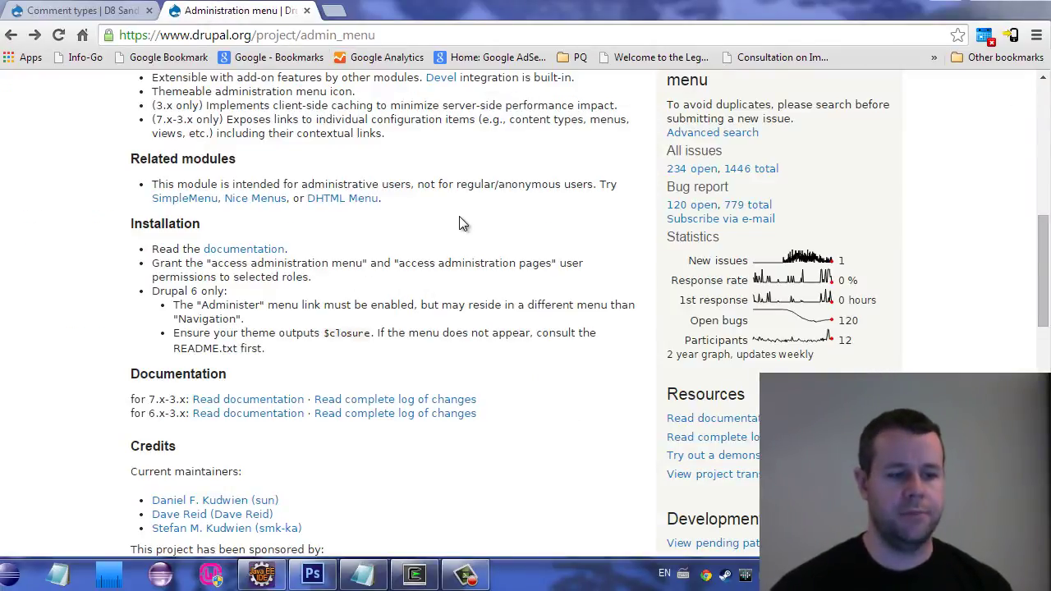
scroll(464, 230, down, 10)
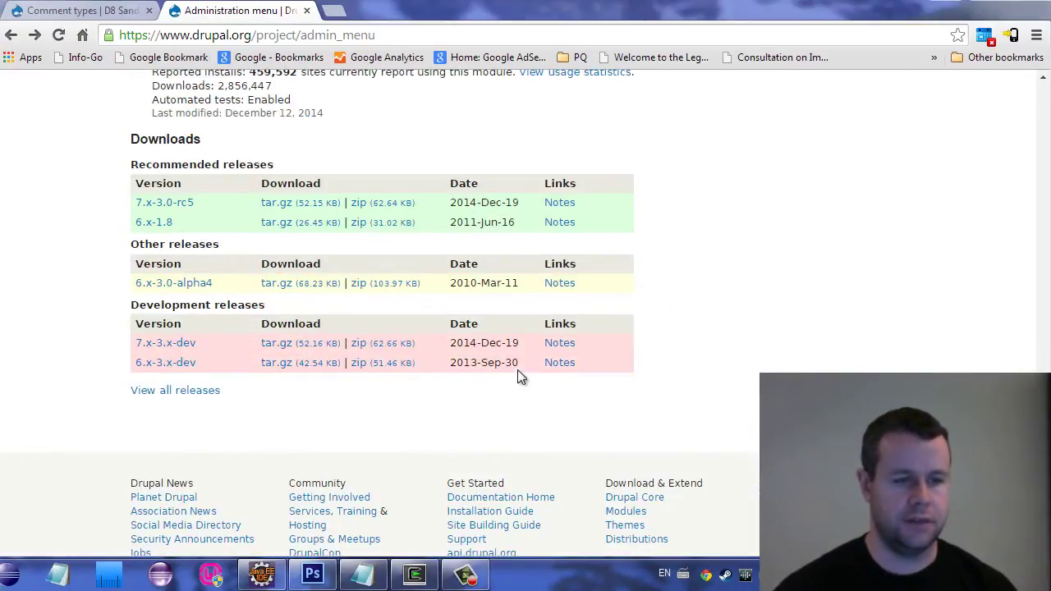
scroll(528, 364, up, 15)
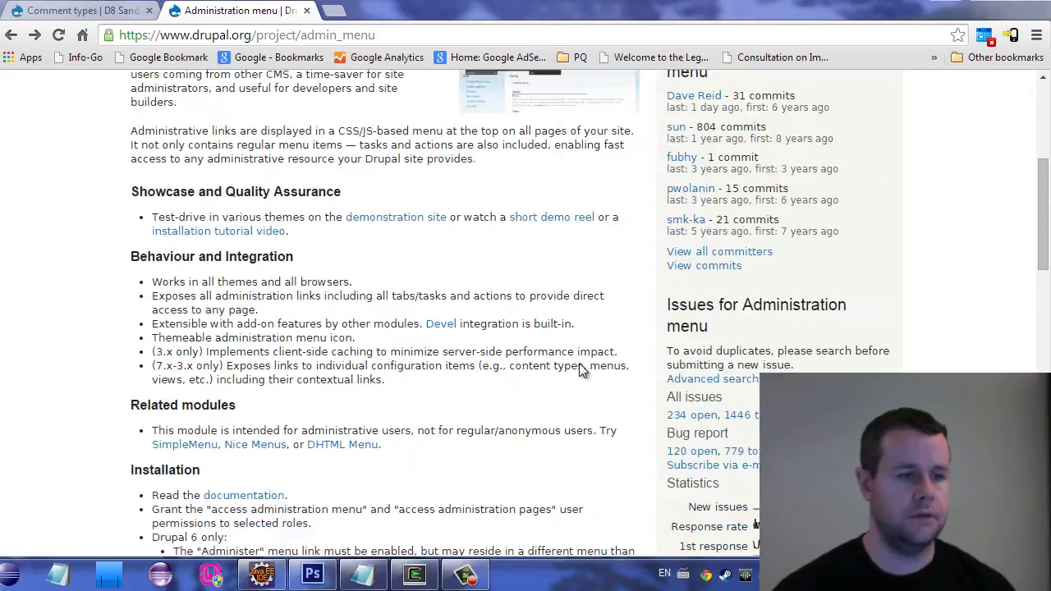
scroll(579, 363, up, 3)
- Open the Administration menu project's version control page and show the Git instructions for the 8.x-3.x version
click(228, 329)
scroll(369, 317, down, 2)
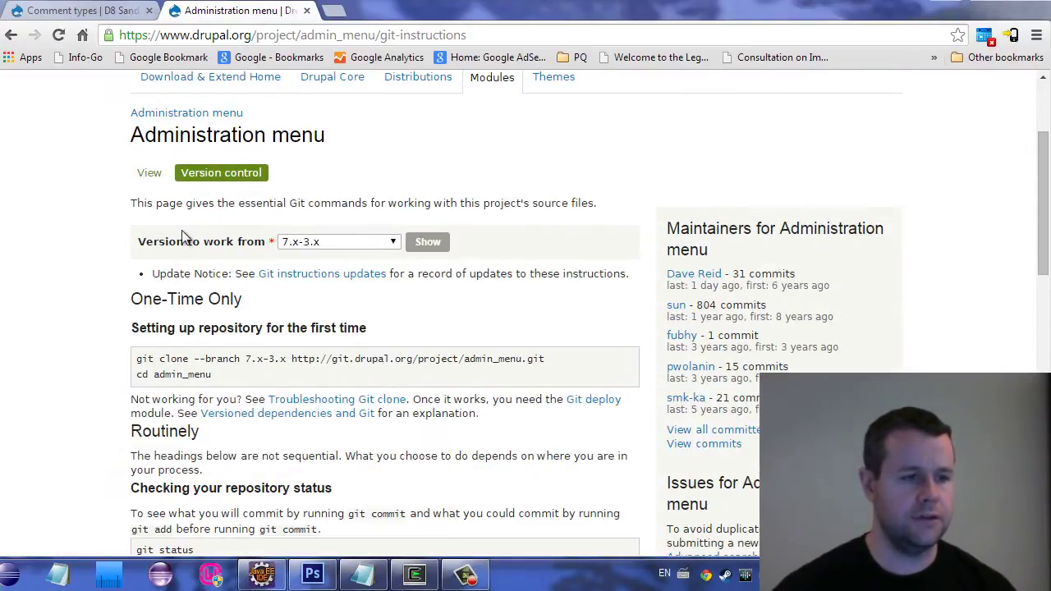
click(301, 241)
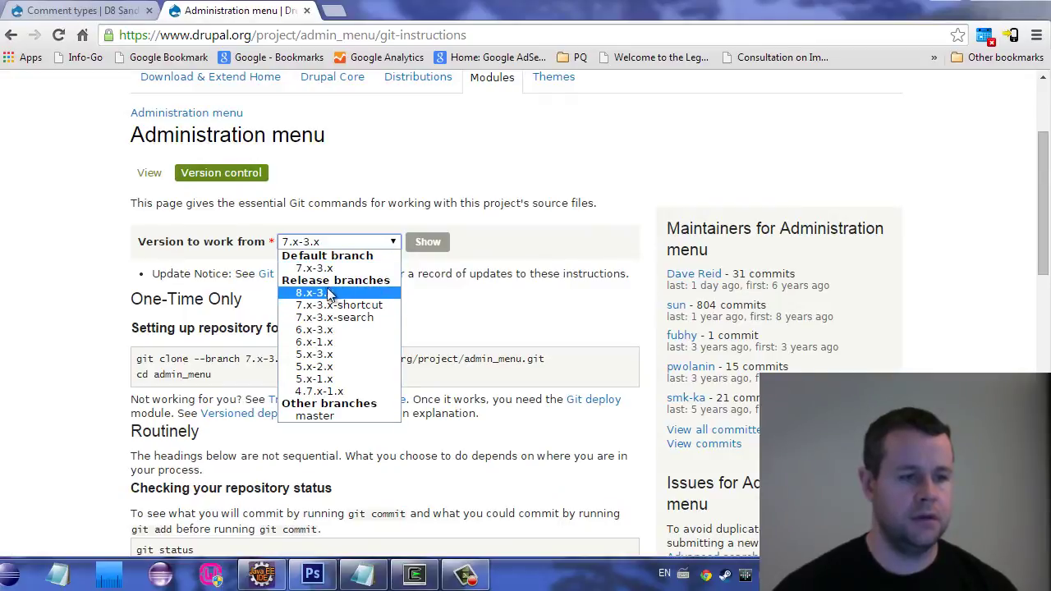
click(341, 294)
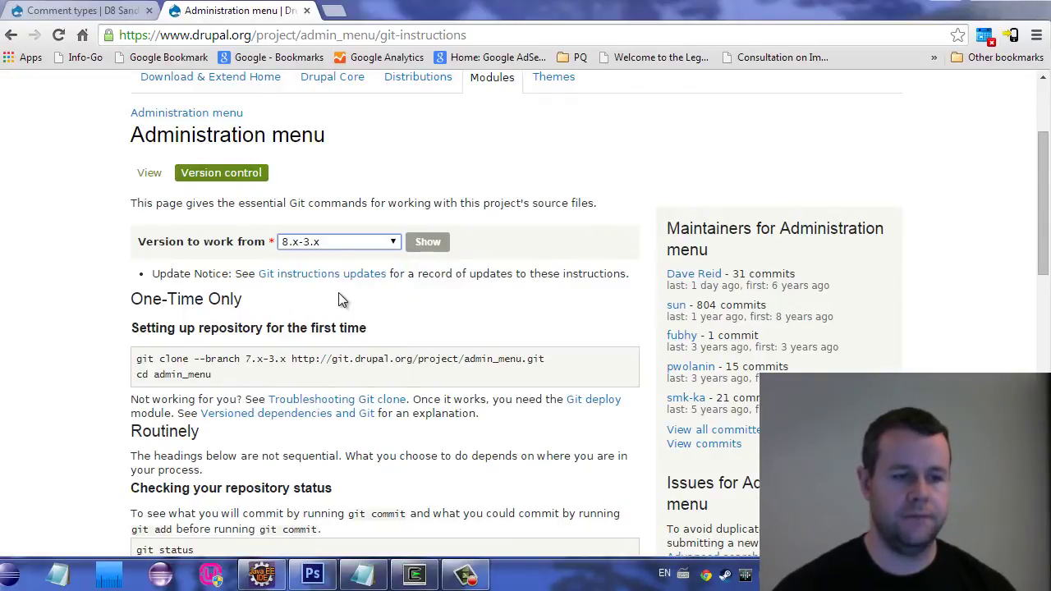
click(428, 245)
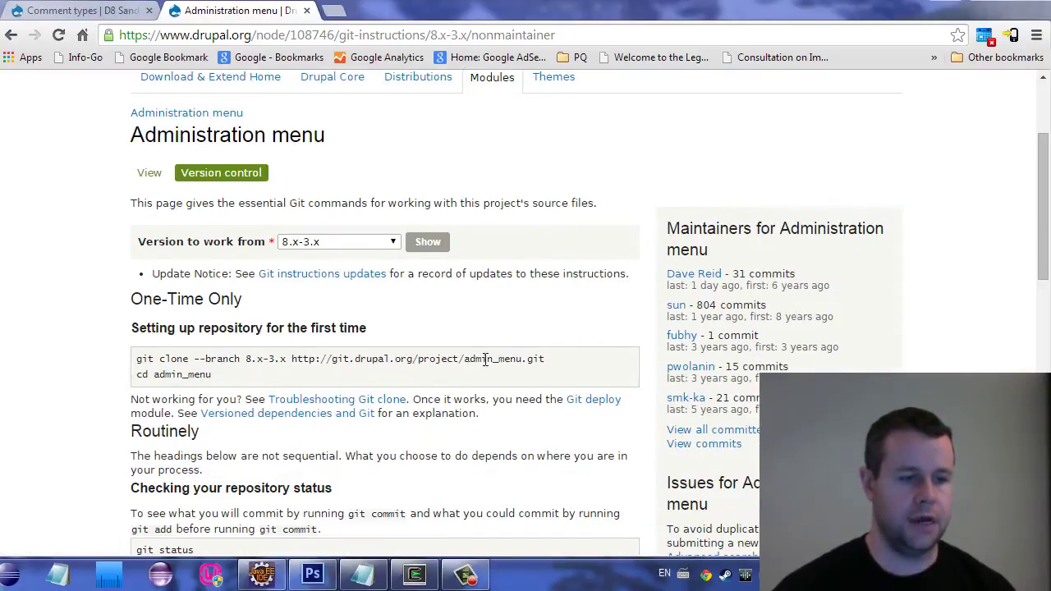
- Copy the git clone command for the 8.x-3.x branch of admin_menu from the Git instructions
mouse_move(544, 359)
mouse_down()
mouse_move(164, 176)
mouse_move(574, 373)
mouse_move(136, 359)
mouse_up()
right_click(141, 363)
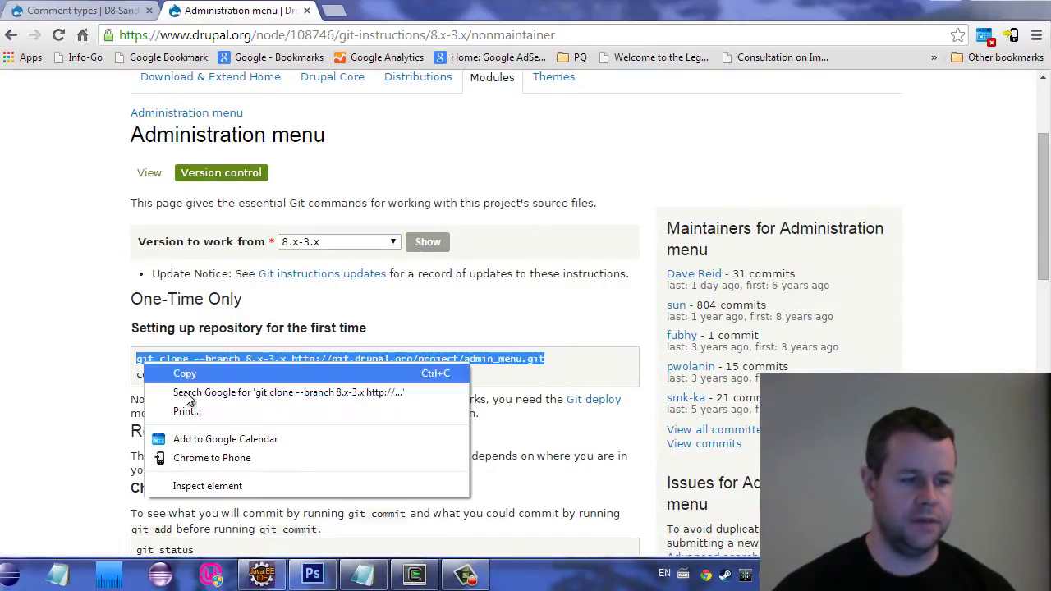
click(196, 376)
click(119, 344)
- Open the "[meta] Admin Menu for Drupal 8" issue from the Administration menu issue list and read through its tasks and comments
scroll(139, 344, down, 3)
scroll(145, 343, down, 1)
click(694, 268)
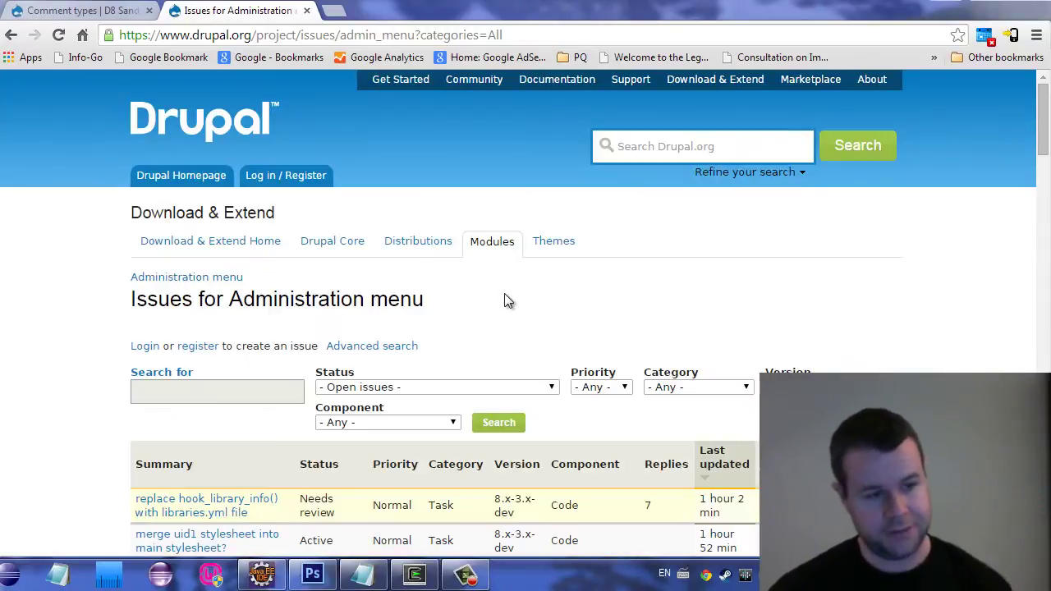
scroll(493, 302, down, 2)
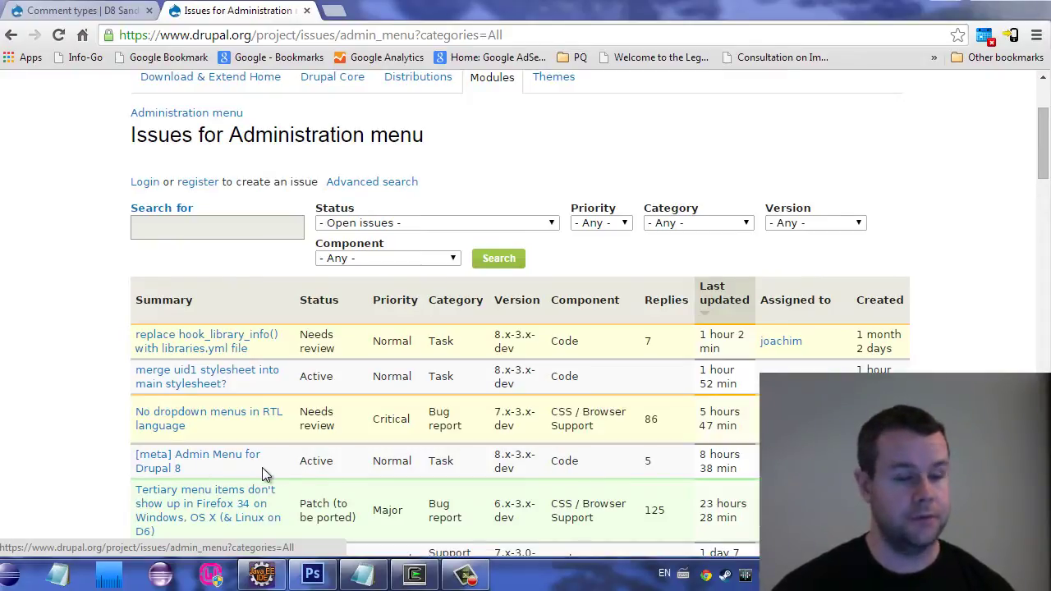
click(253, 464)
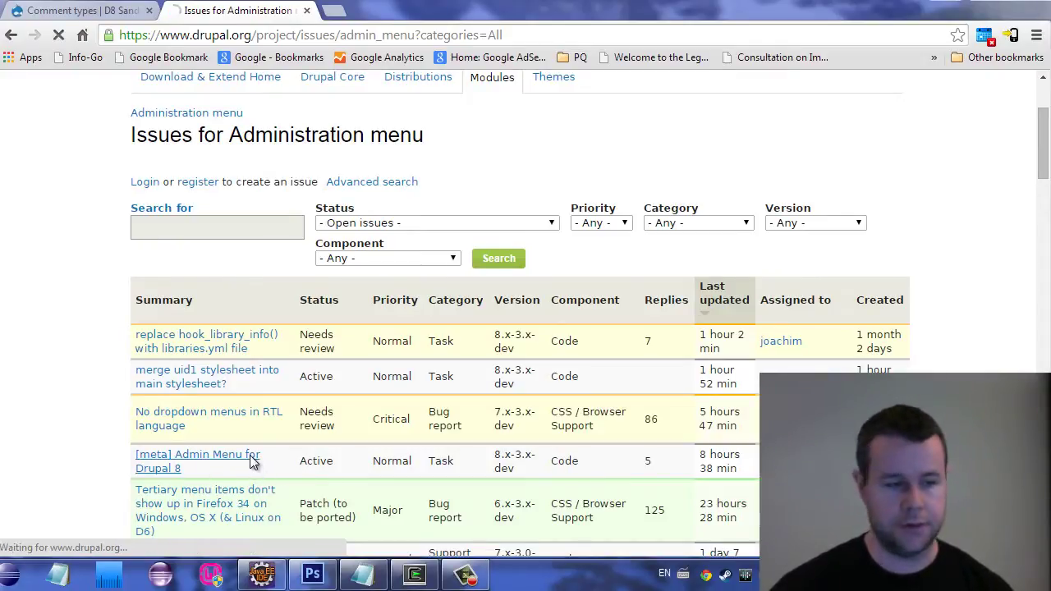
scroll(534, 404, down, 2)
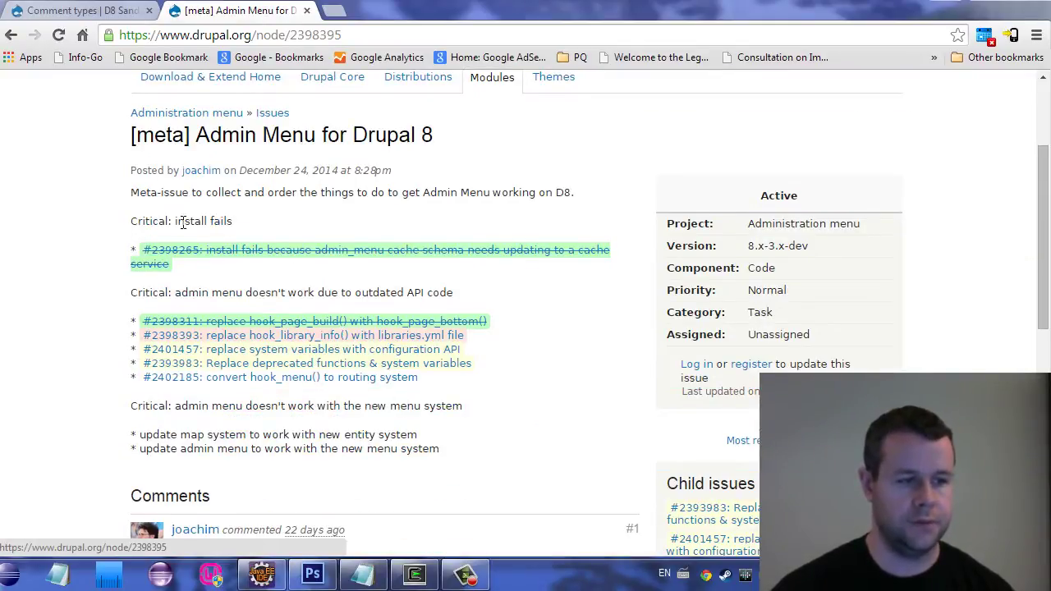
scroll(532, 310, down, 1)
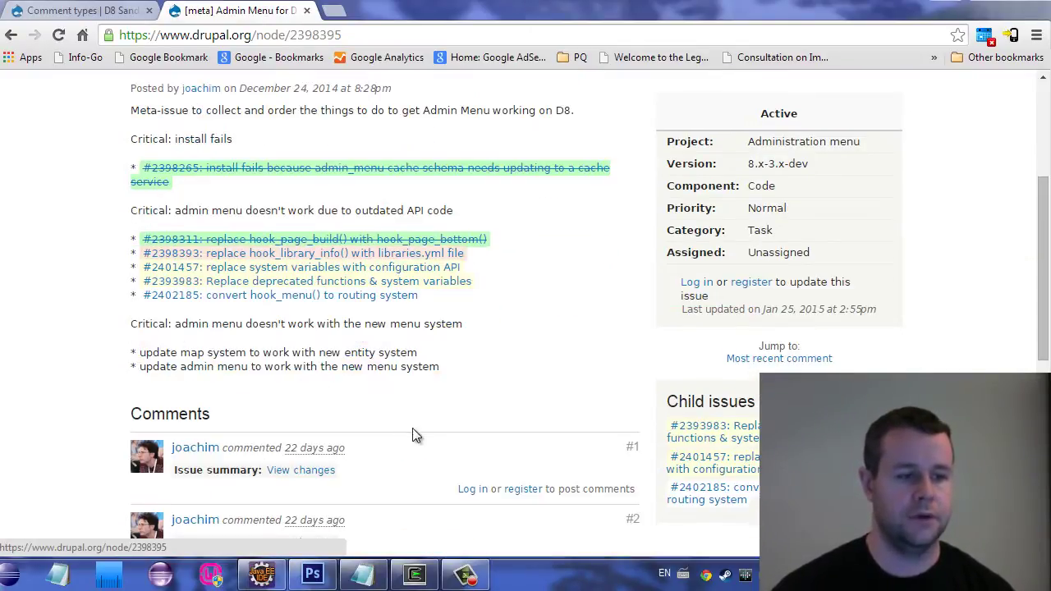
scroll(491, 399, down, 8)
scroll(491, 399, up, 6)
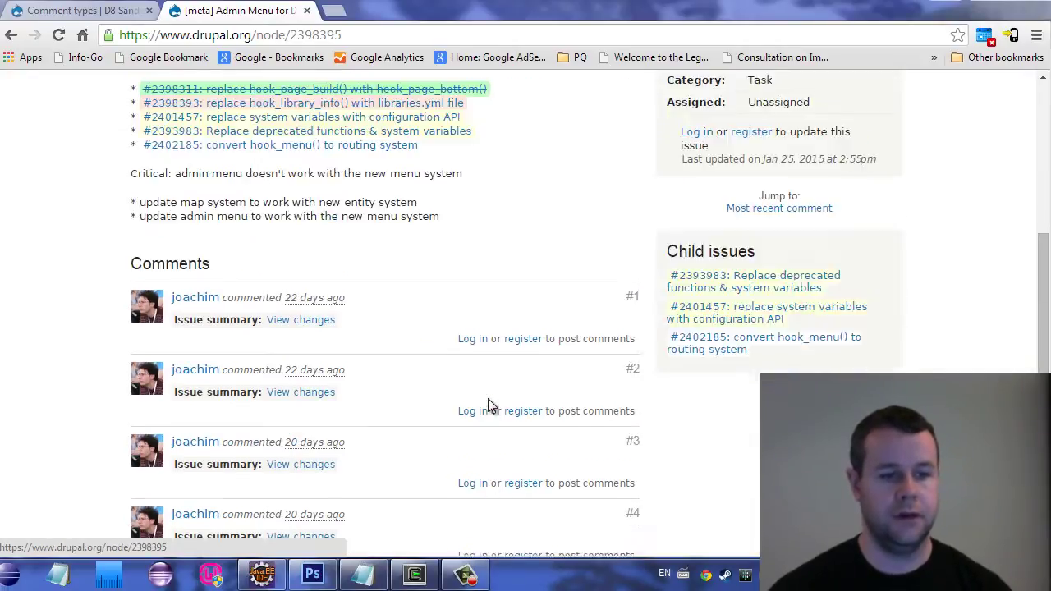
scroll(487, 398, up, 3)
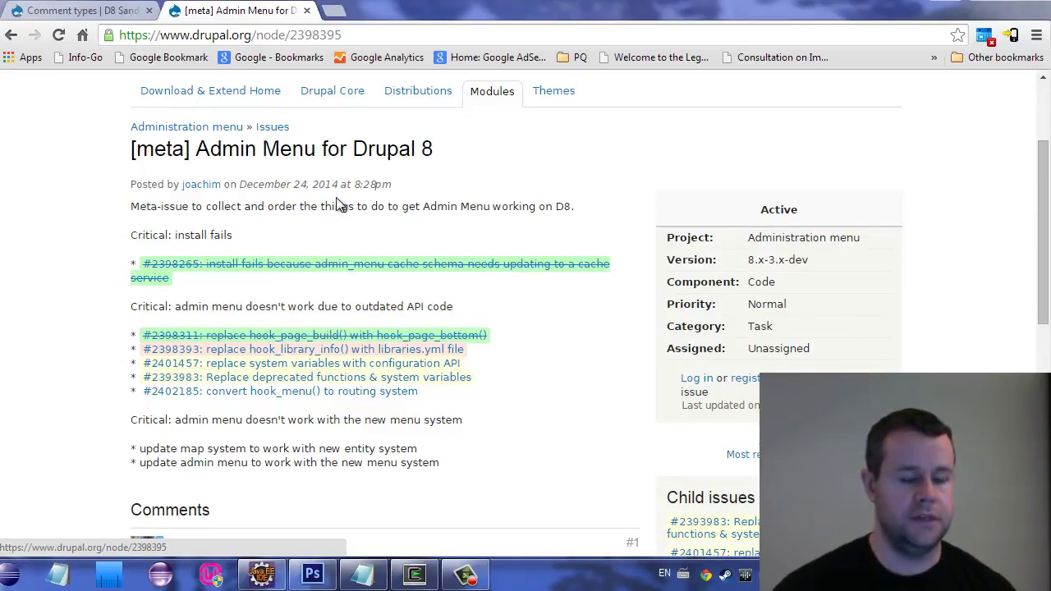
- In the Cygwin terminal, change to the sandbox's modules directory and run the copied git clone command for admin_menu
click(414, 573)
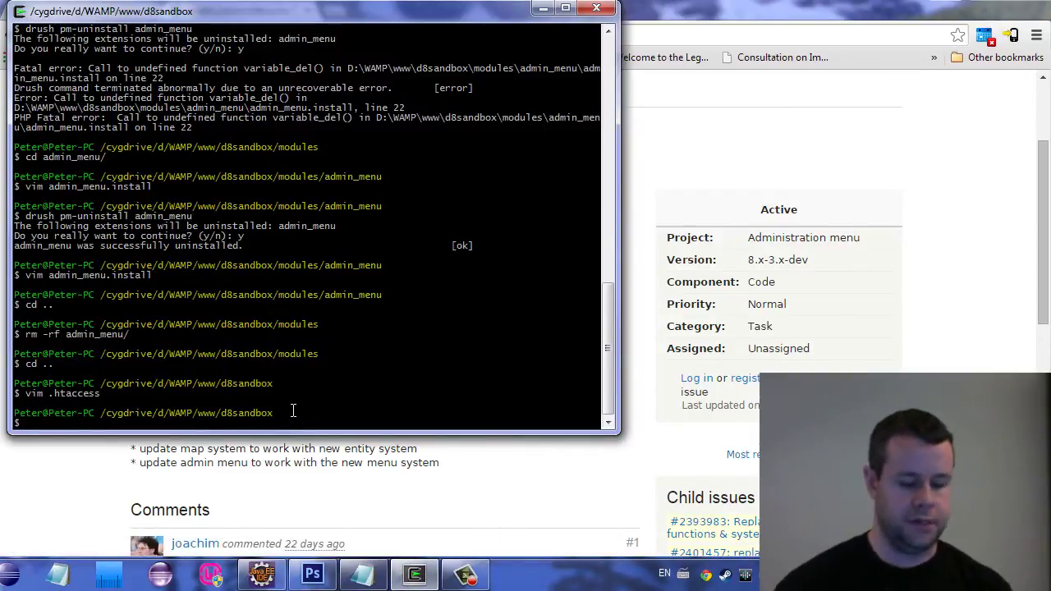
key(Return)
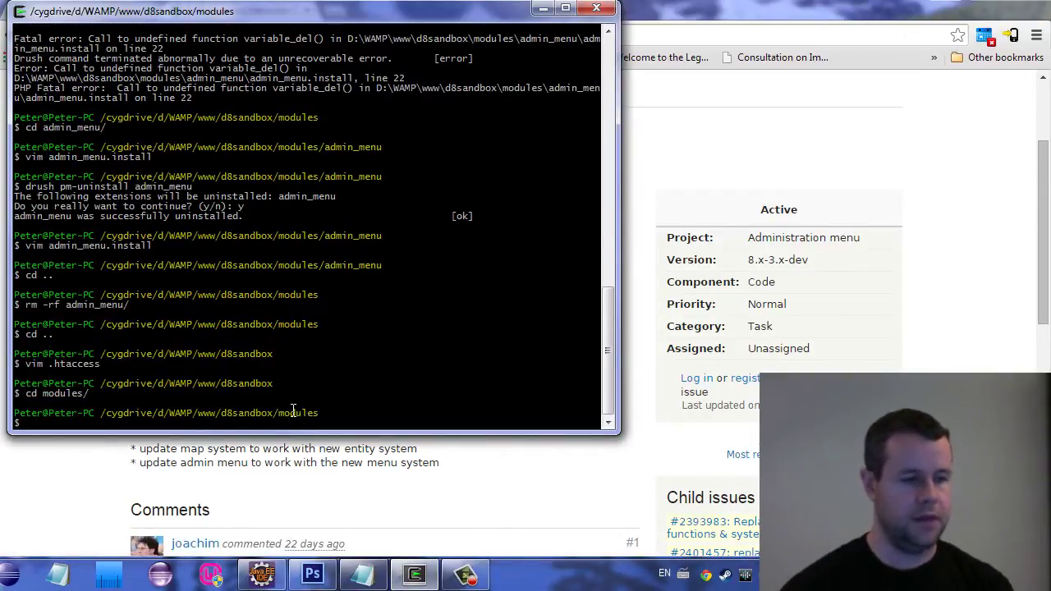
right_click(293, 411)
click(332, 271)
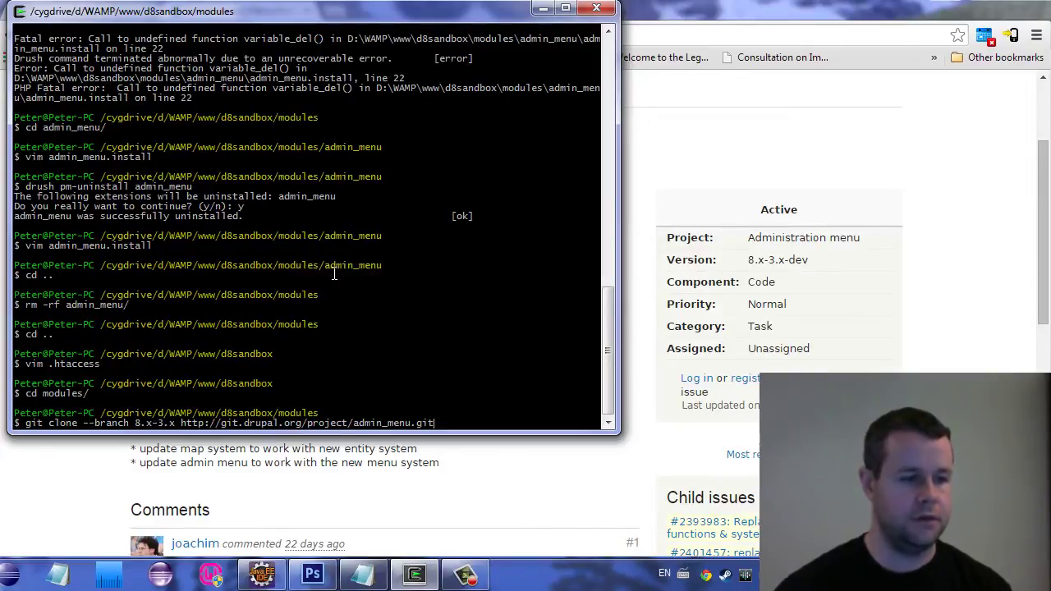
key(Return)
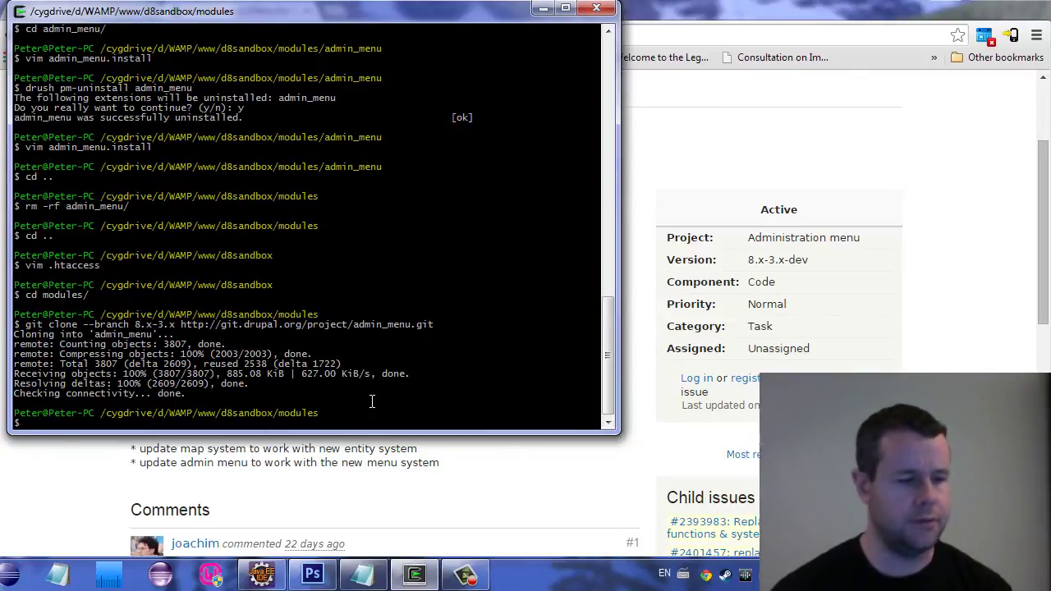
- List the modules directory, change into the admin_menu folder and list its files
text(ls)
key(Return)
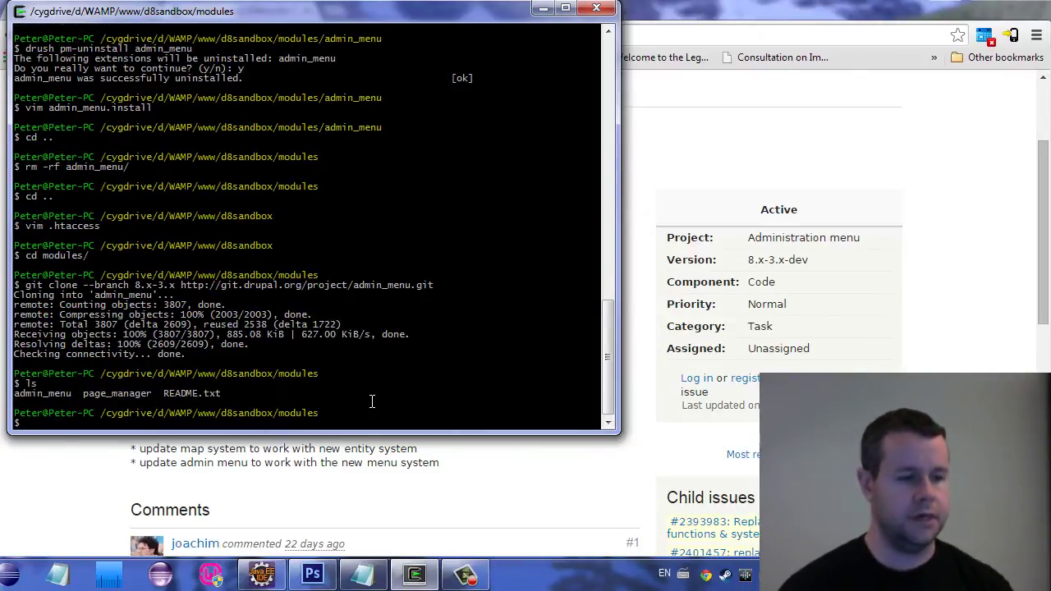
text(cd ad)
key(Tab)
key(Return)
text(ls)
key(Return)
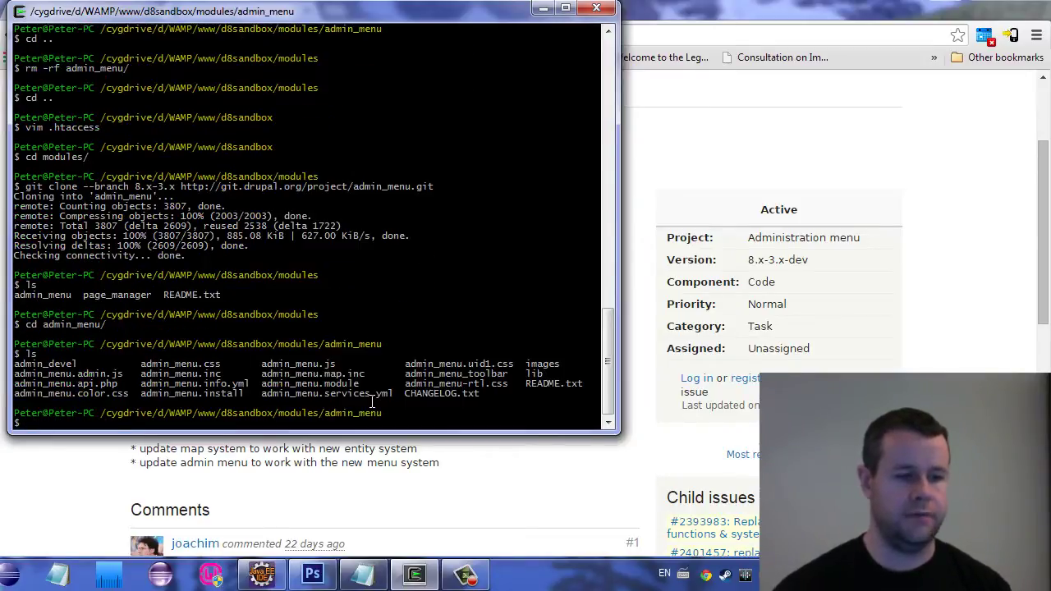
- In Chrome, find the Administration menu module on the D8 Sandbox Extend page by searching "admin", enable it and save the configuration
click(720, 13)
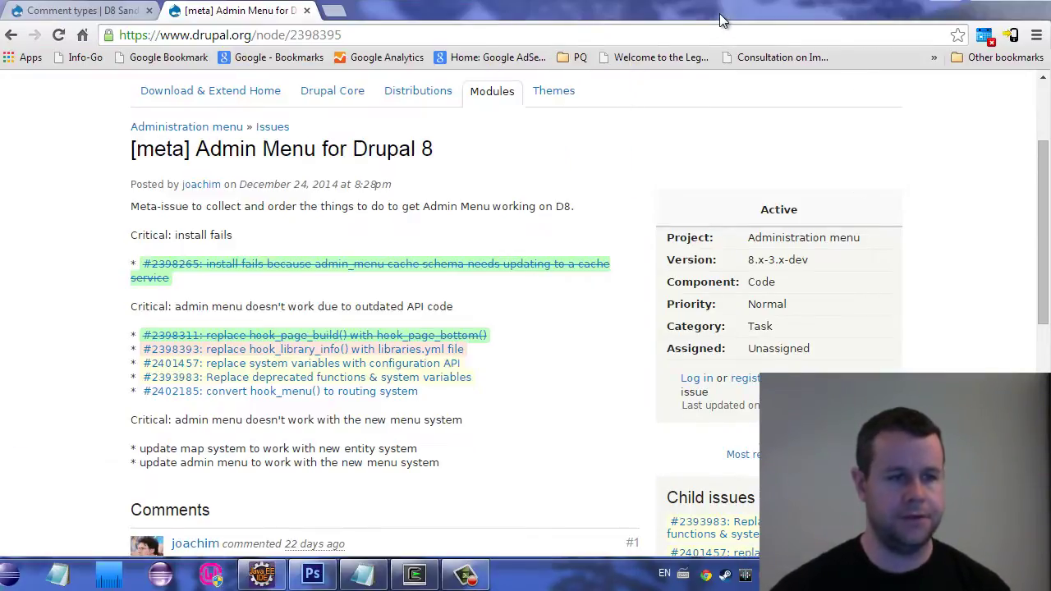
click(97, 12)
click(342, 122)
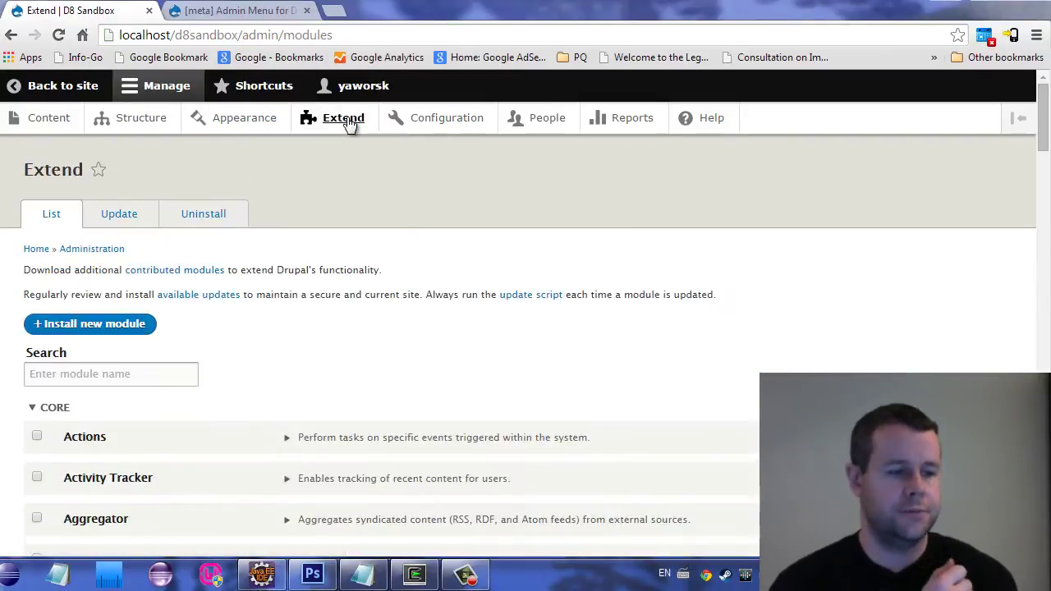
click(107, 378)
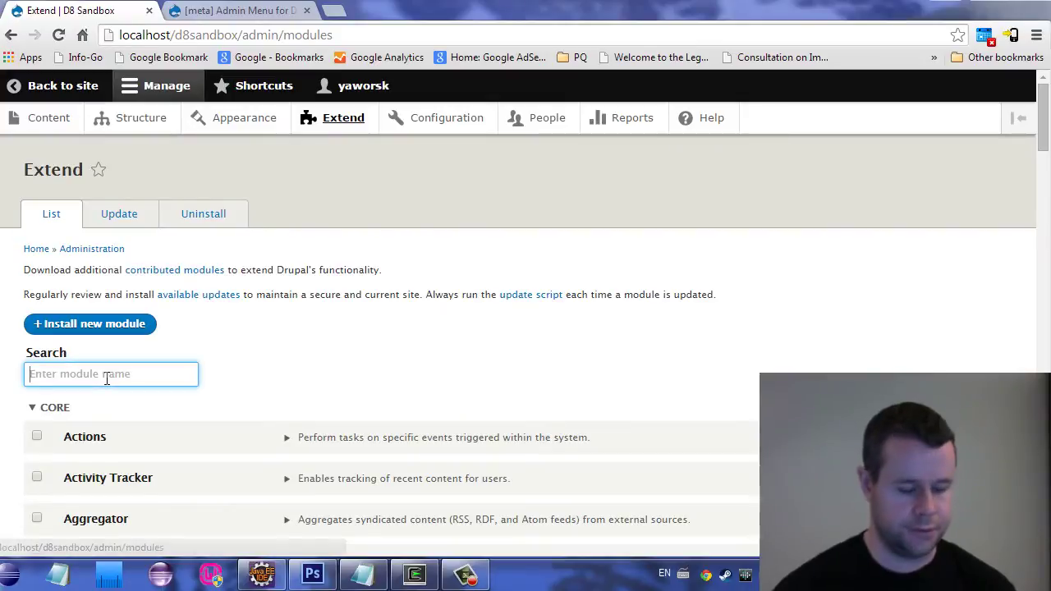
text(admin)
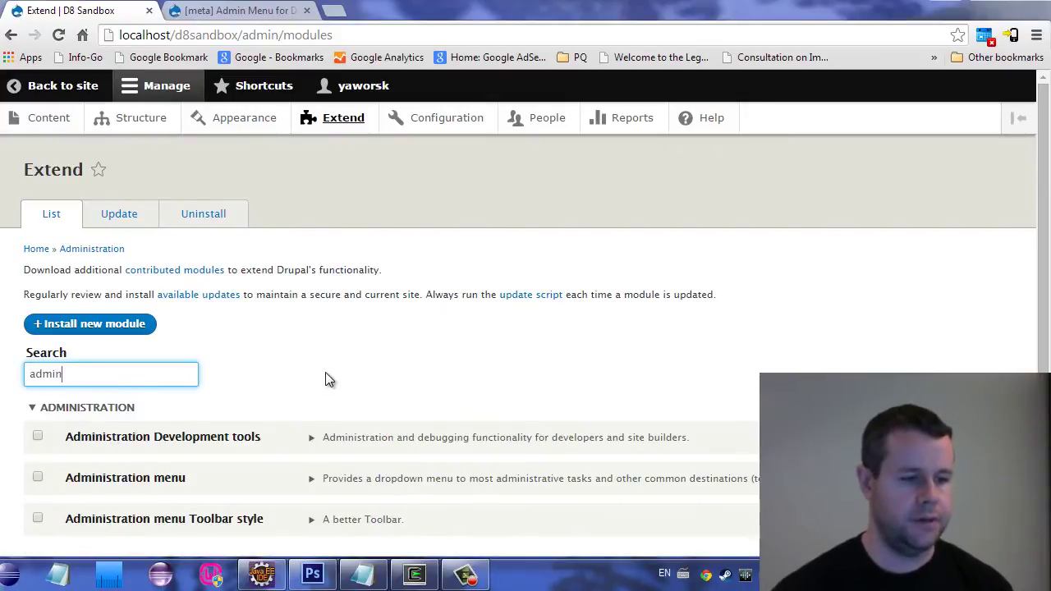
scroll(326, 378, down, 1)
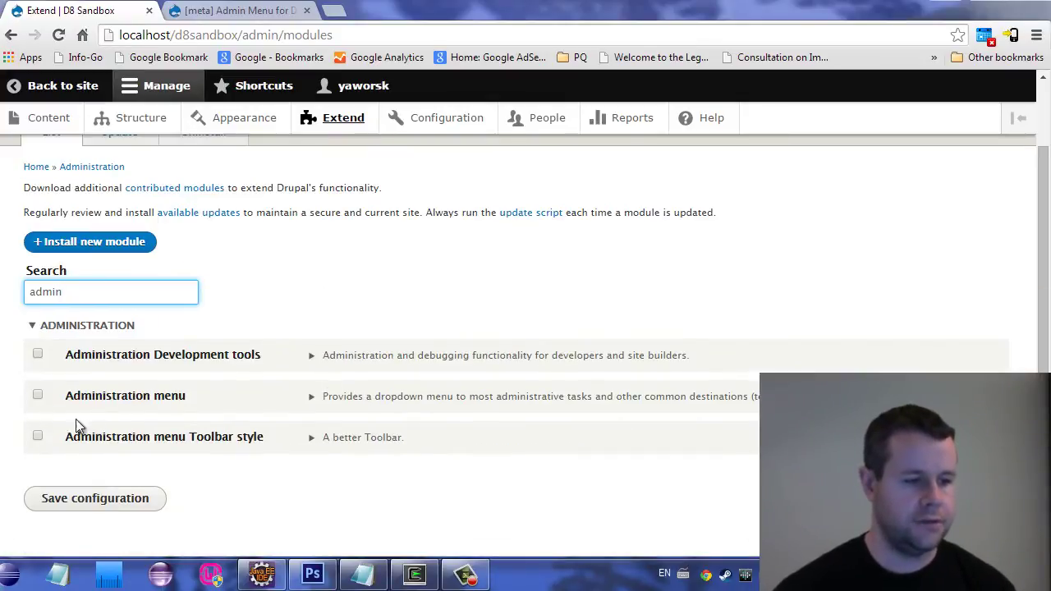
click(39, 397)
click(107, 500)
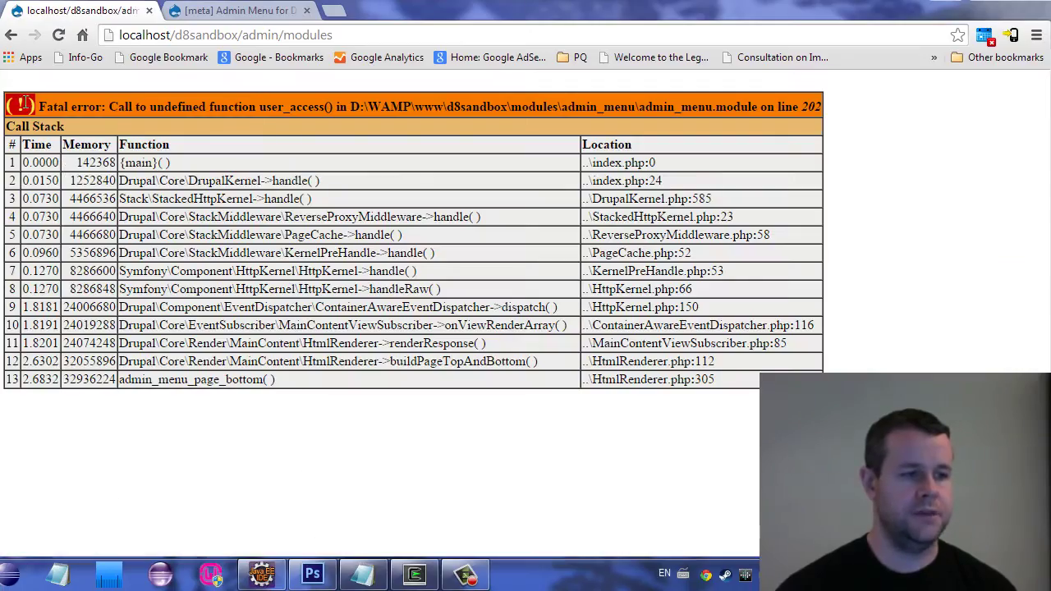
- Examine the function and file named in the fatal error and look up user_access on api.drupal.org in a new tab
drag(8, 105, 856, 104)
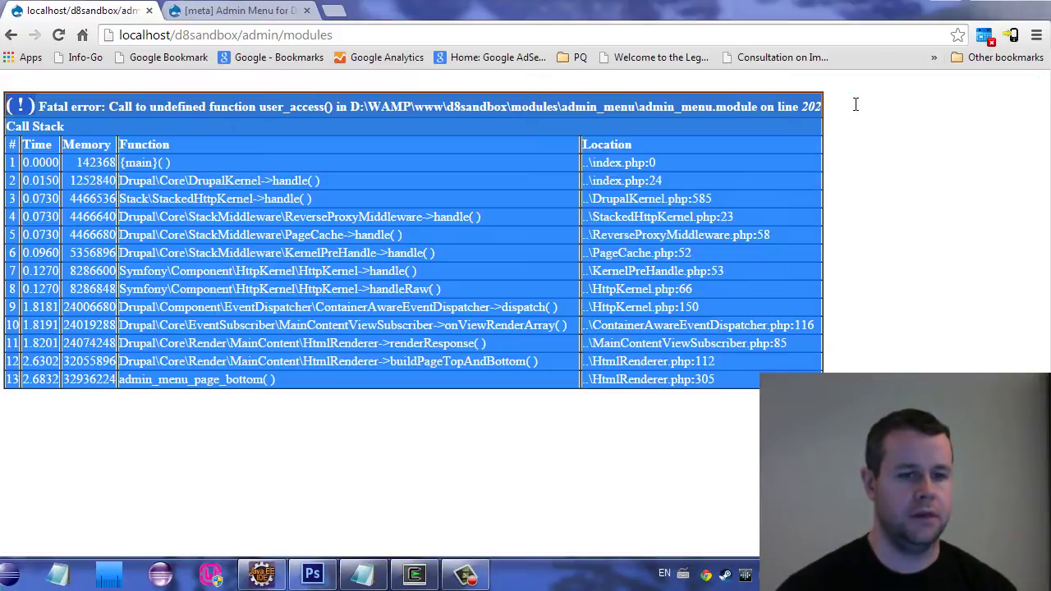
click(5, 120)
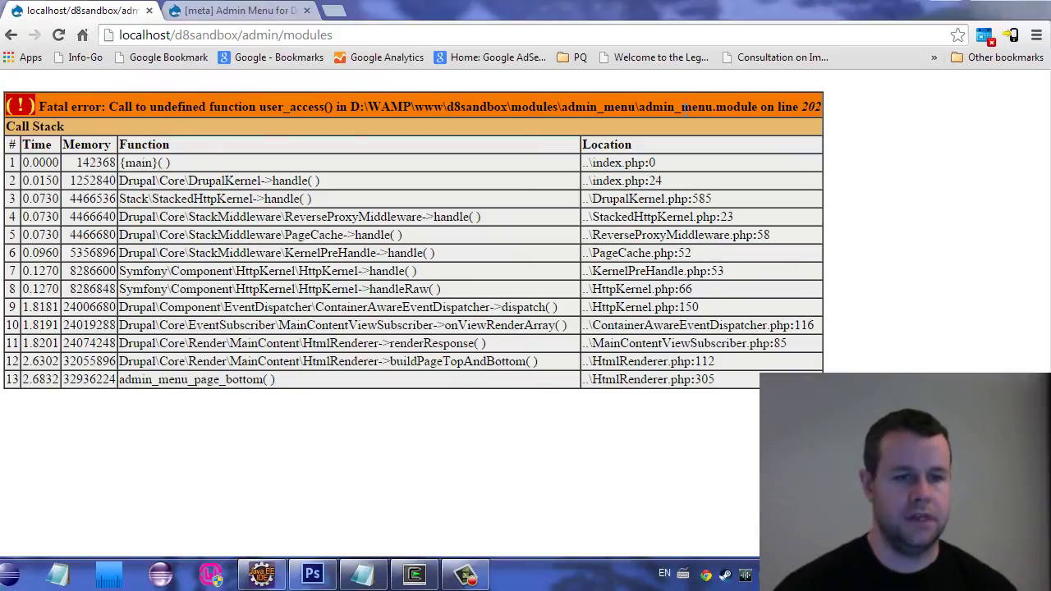
drag(682, 108, 858, 119)
click(798, 104)
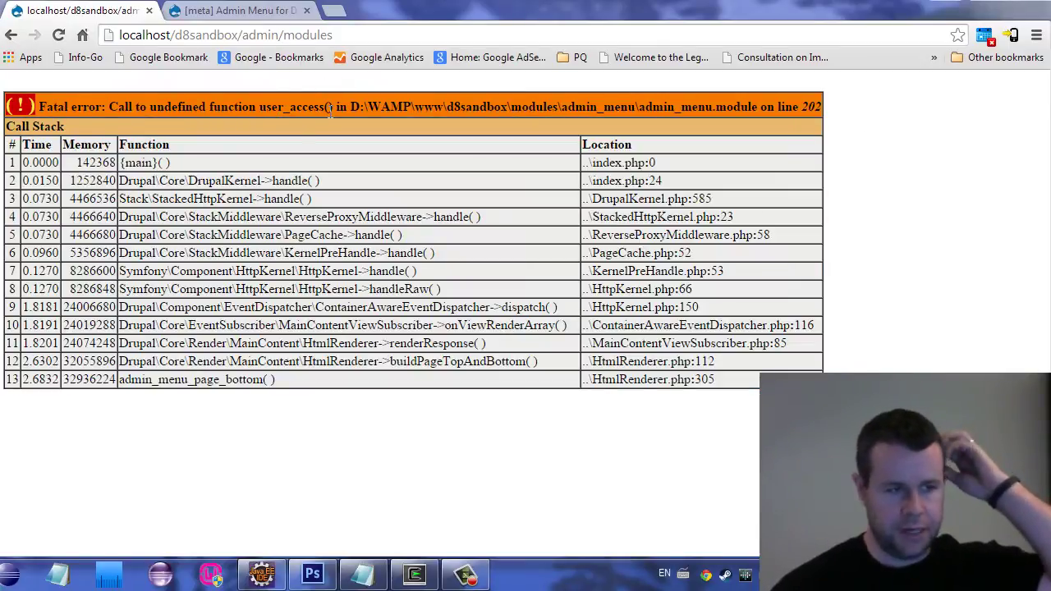
click(333, 11)
text(a)
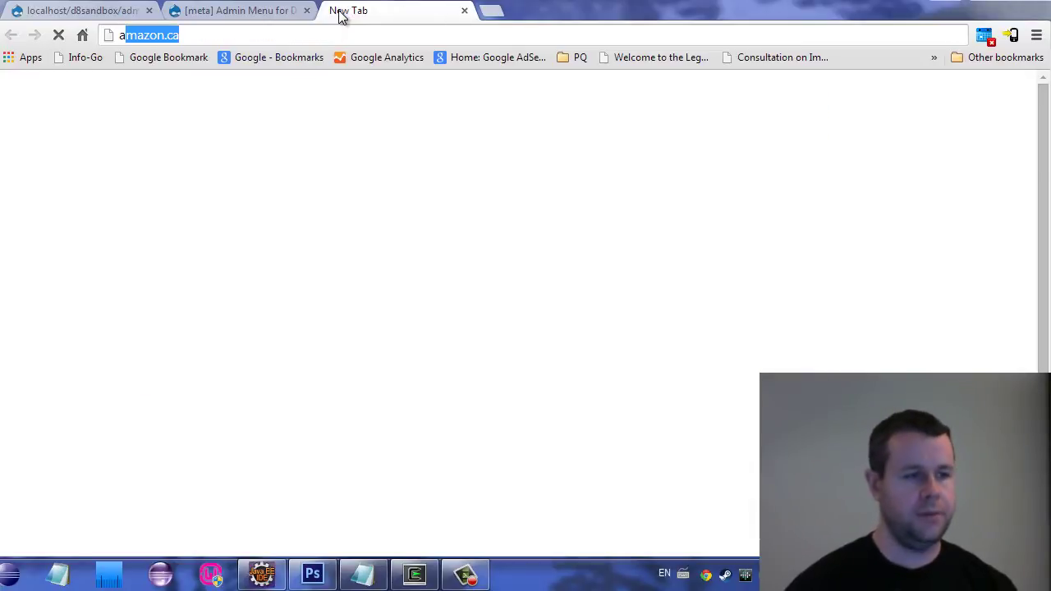
text(pi.drupal.or)
key(Return)
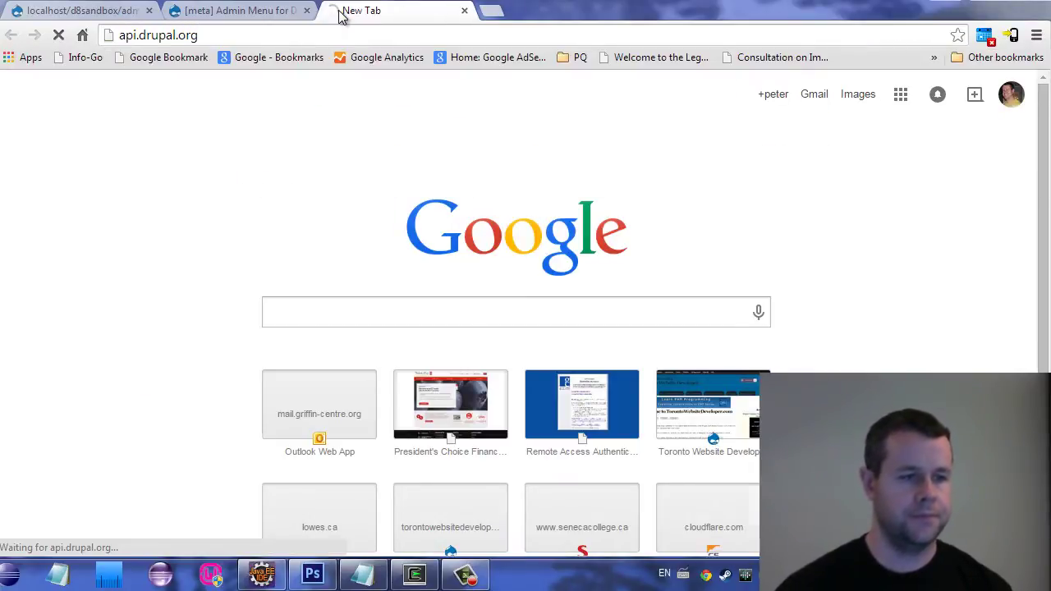
click(785, 312)
text(user_access)
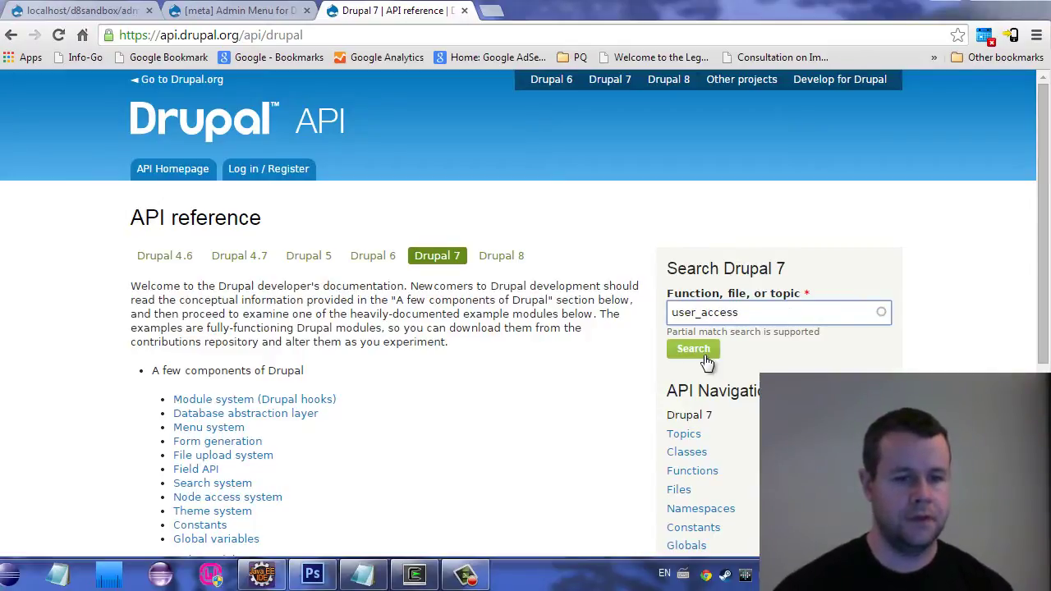
click(693, 351)
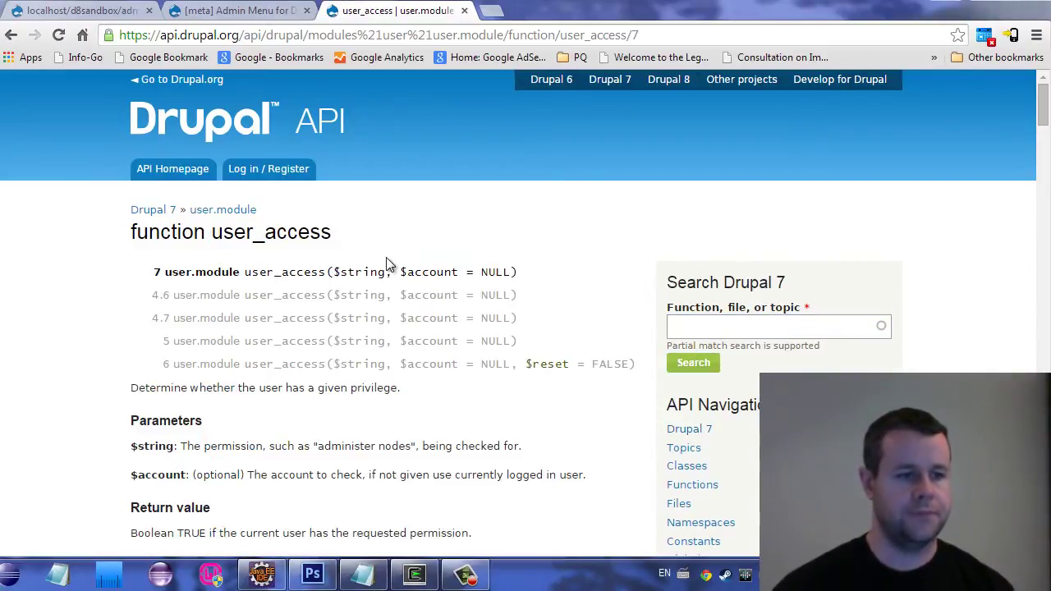
- Examine the version list on the user_access reference page and search the page for "drupal 8" to locate the Drupal 8 comment
drag(162, 271, 223, 375)
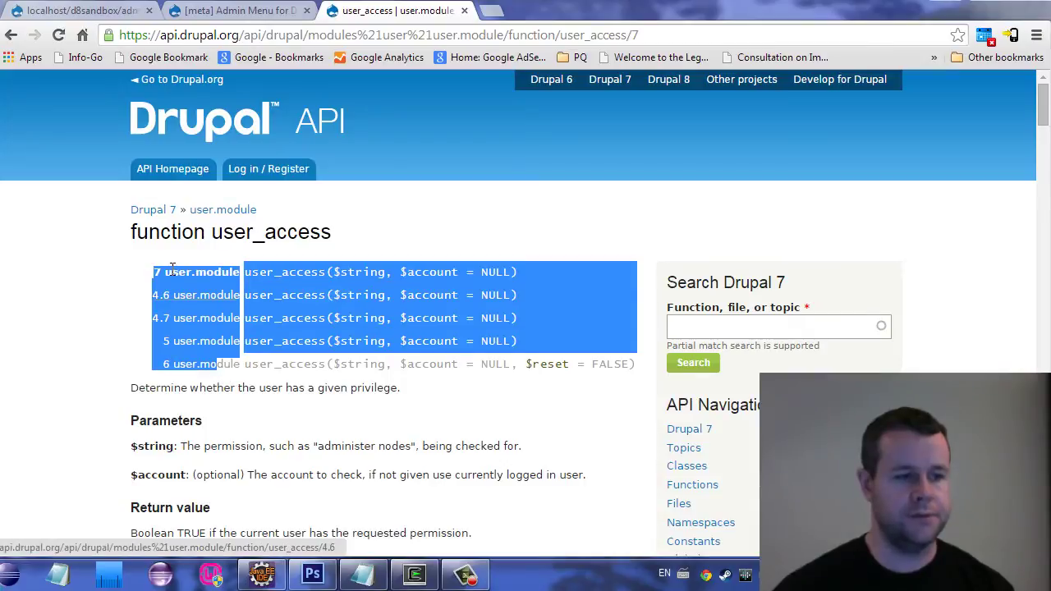
click(140, 265)
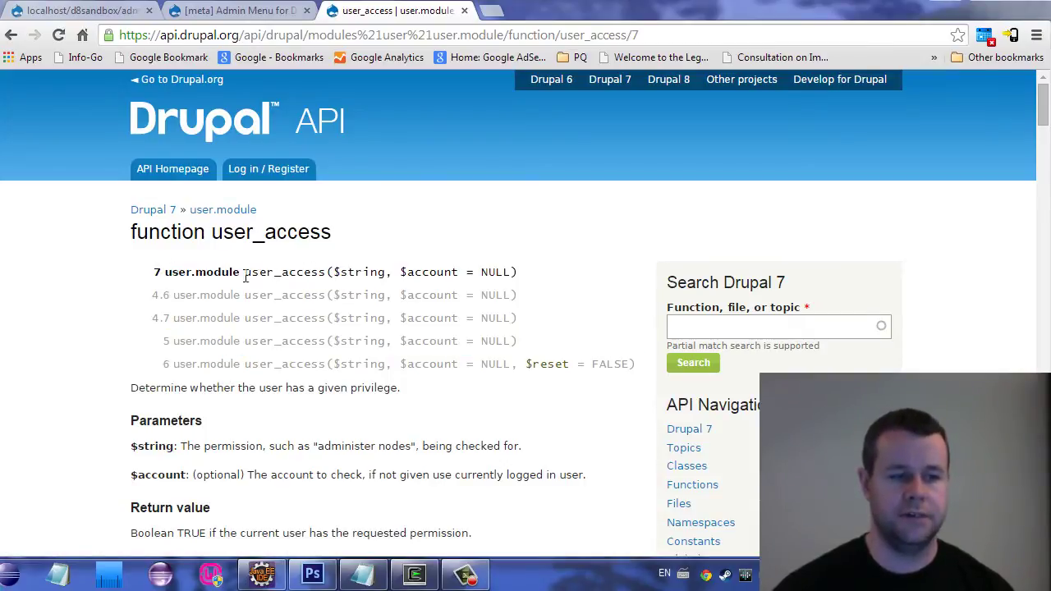
scroll(430, 347, down, 4)
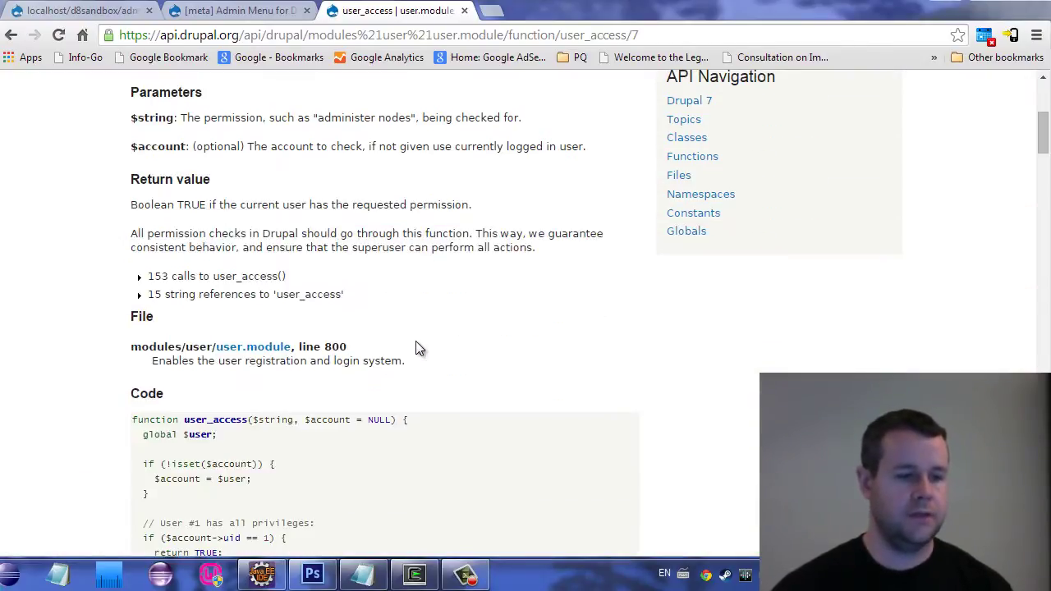
scroll(127, 188, up, 2)
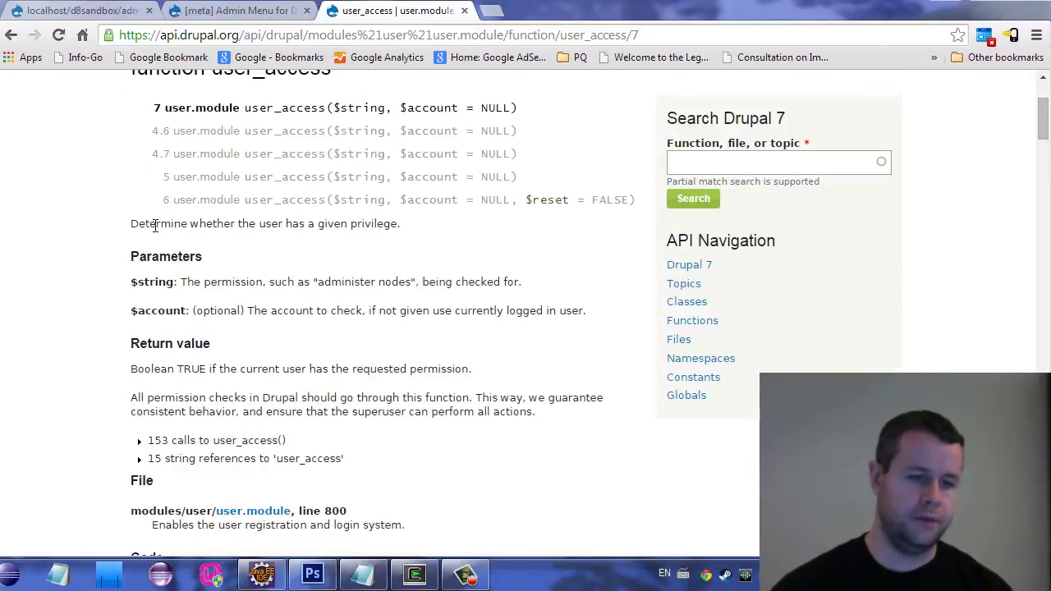
key(ctrl+f)
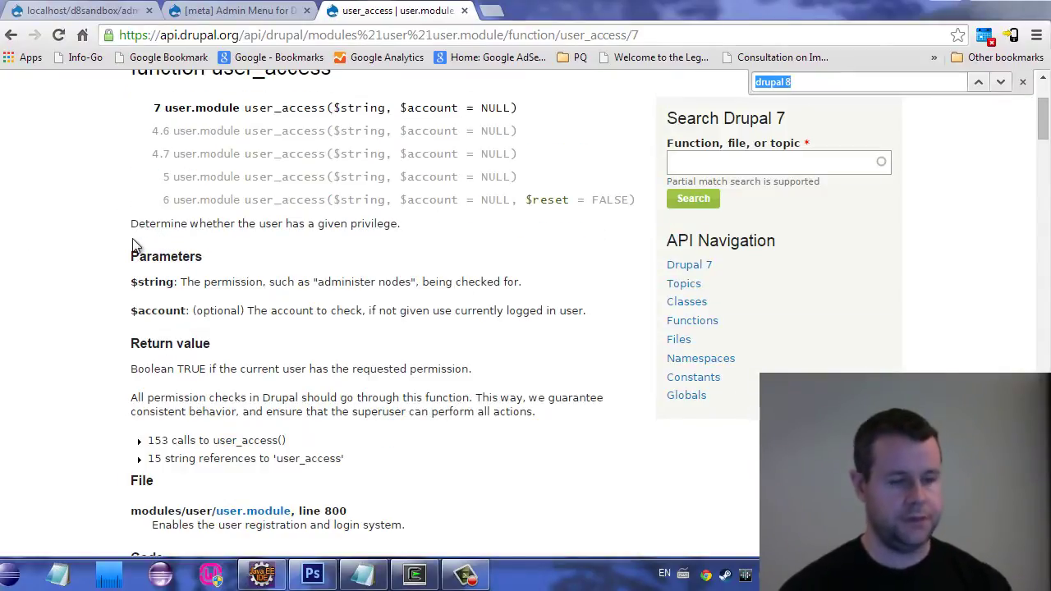
text(drupal 8)
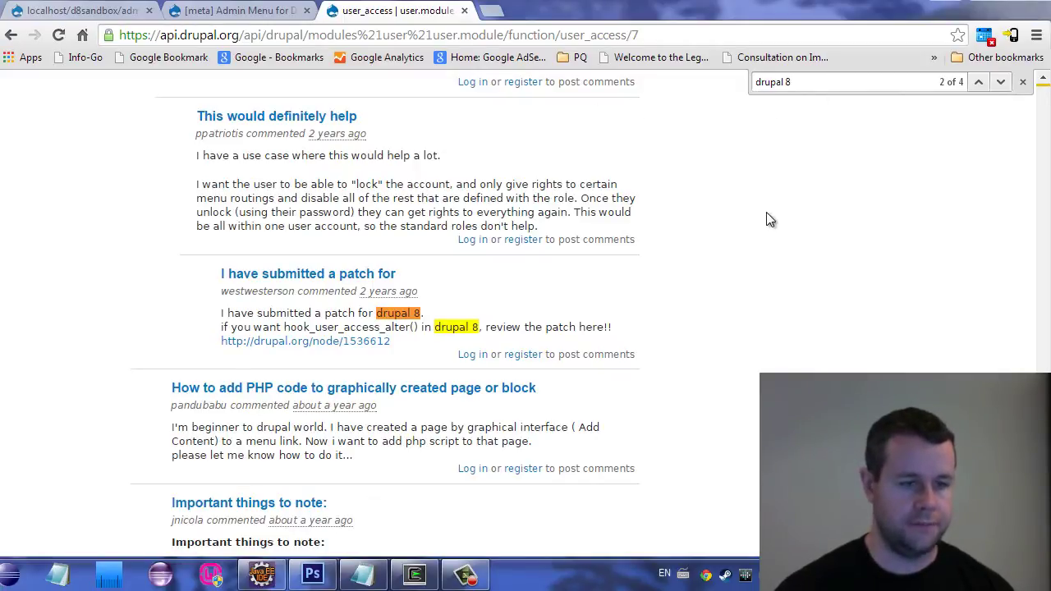
scroll(701, 327, down, 5)
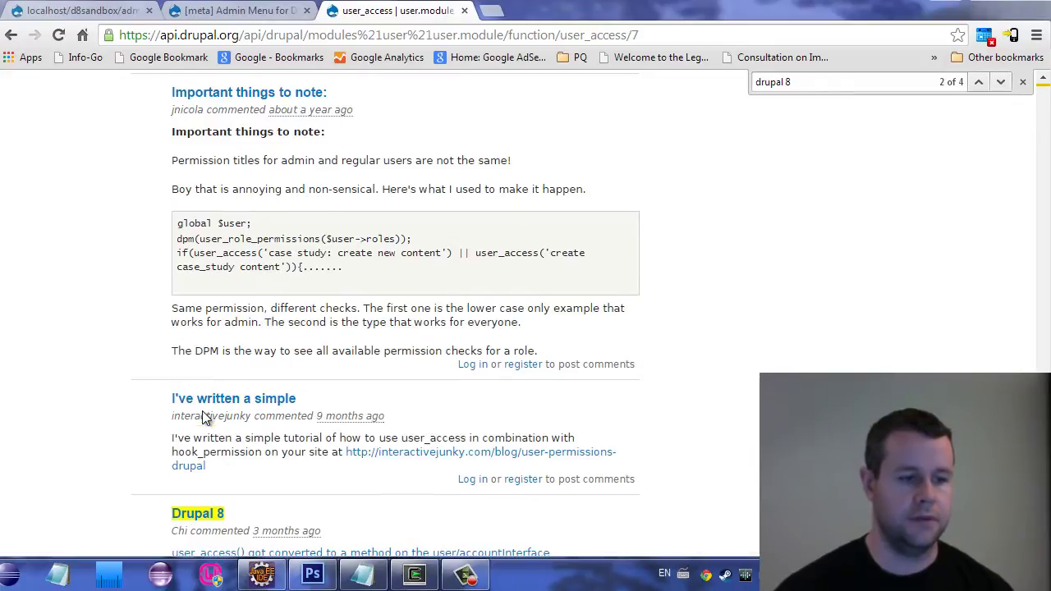
scroll(205, 416, down, 1)
drag(167, 454, 333, 448)
click(361, 444)
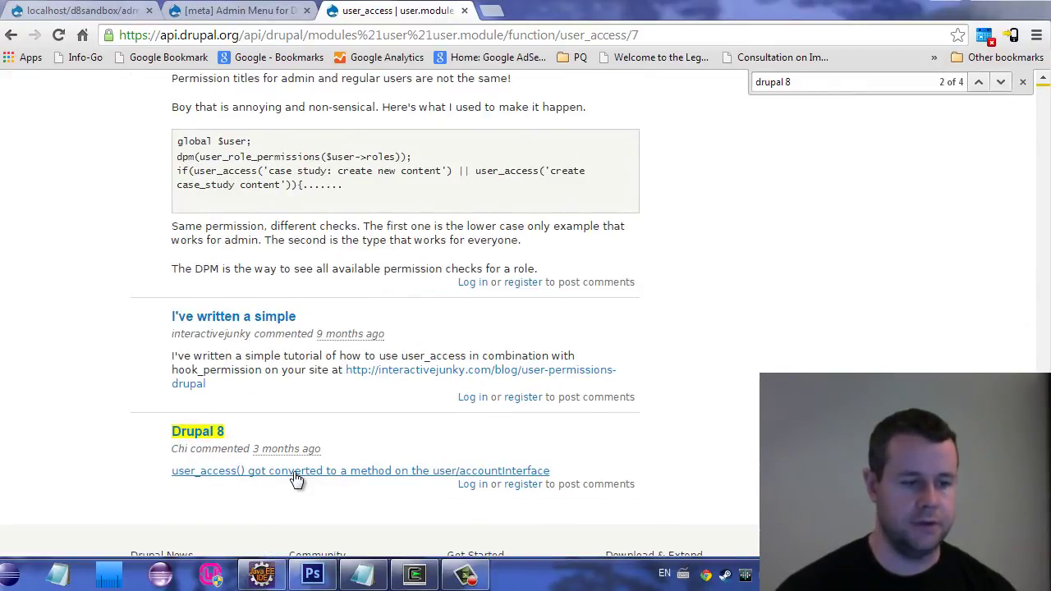
- Open the change record linked in the Drupal 8 comment and examine its description and the Drupal 7 and Drupal 8 code examples
click(508, 472)
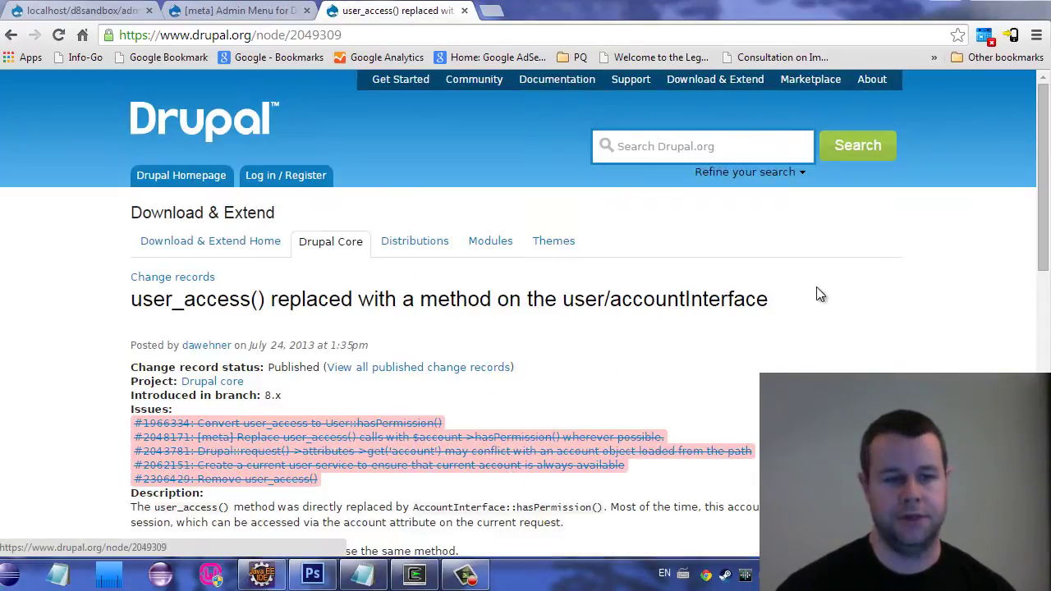
drag(819, 301, 136, 310)
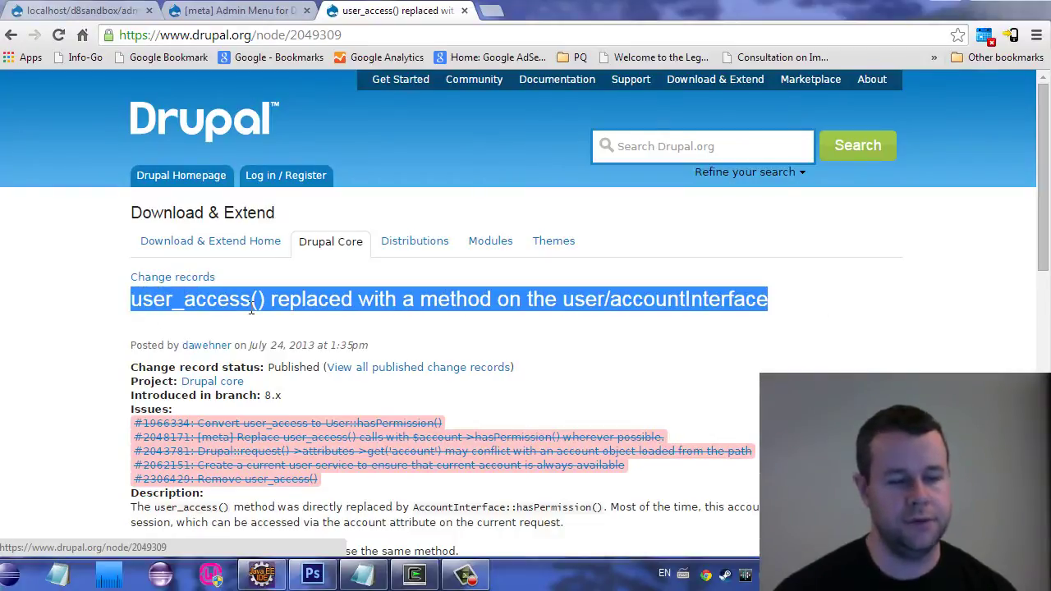
click(770, 308)
drag(770, 308, 557, 301)
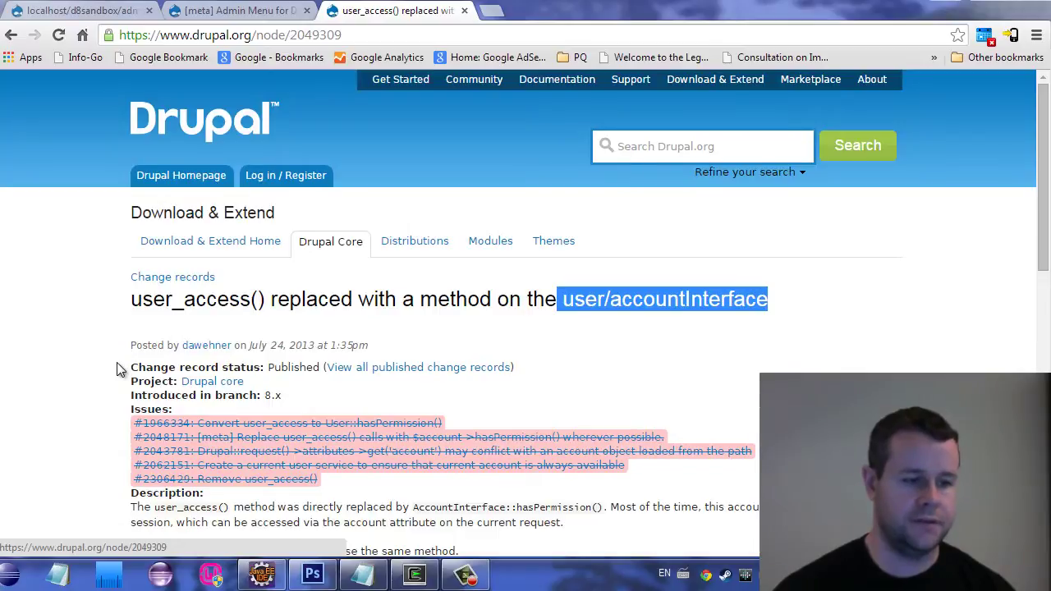
scroll(124, 365, down, 2)
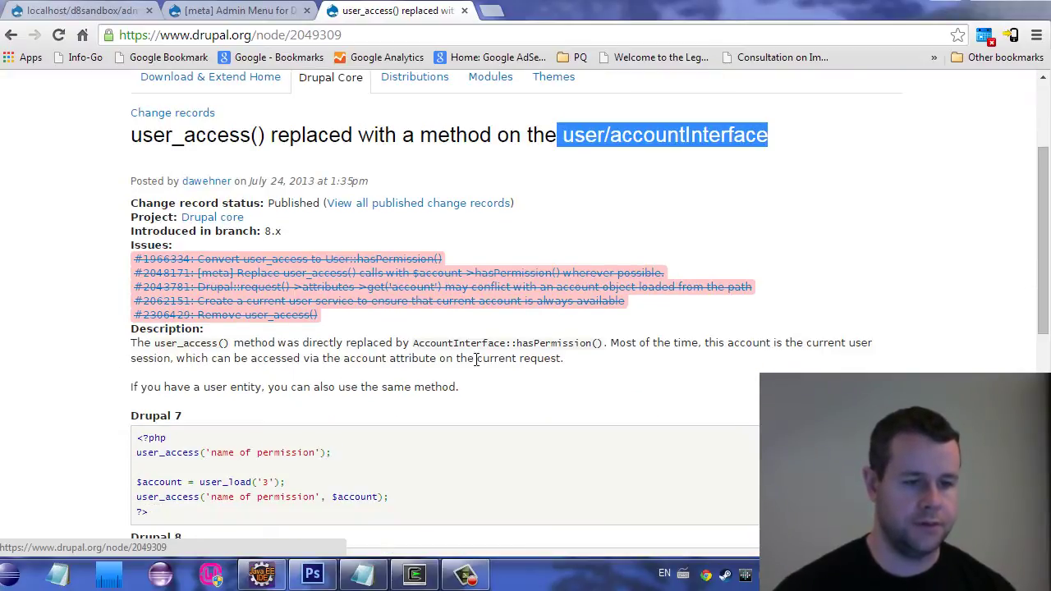
drag(363, 341, 583, 341)
click(456, 343)
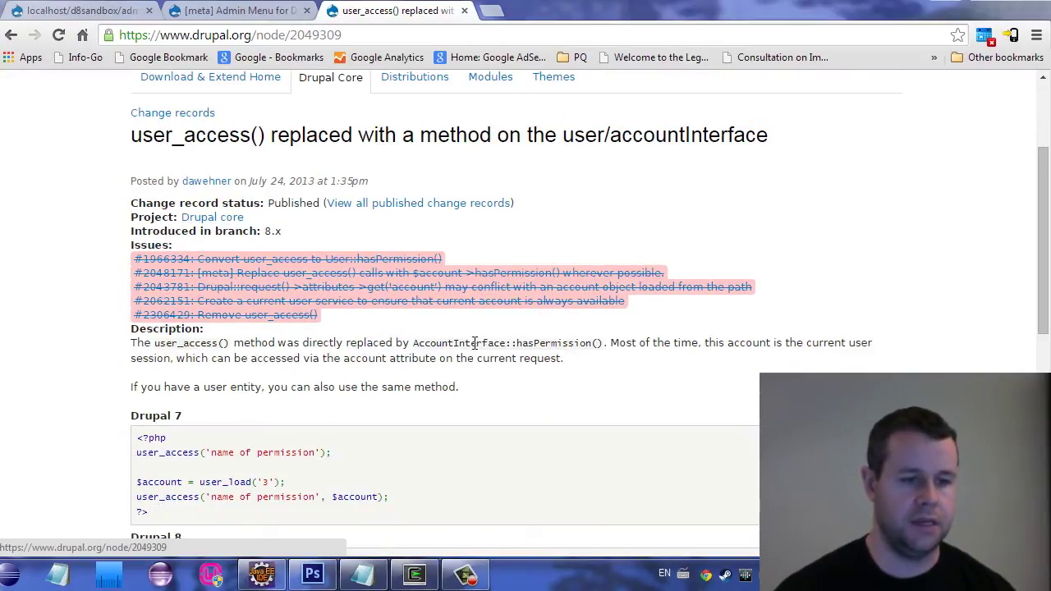
triple_click(575, 348)
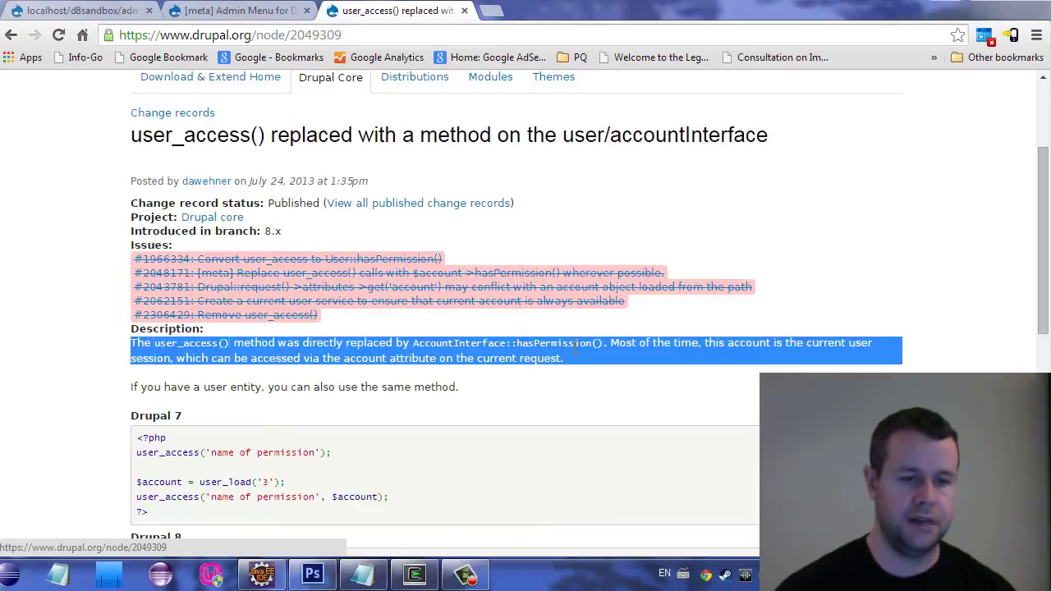
scroll(325, 376, down, 1)
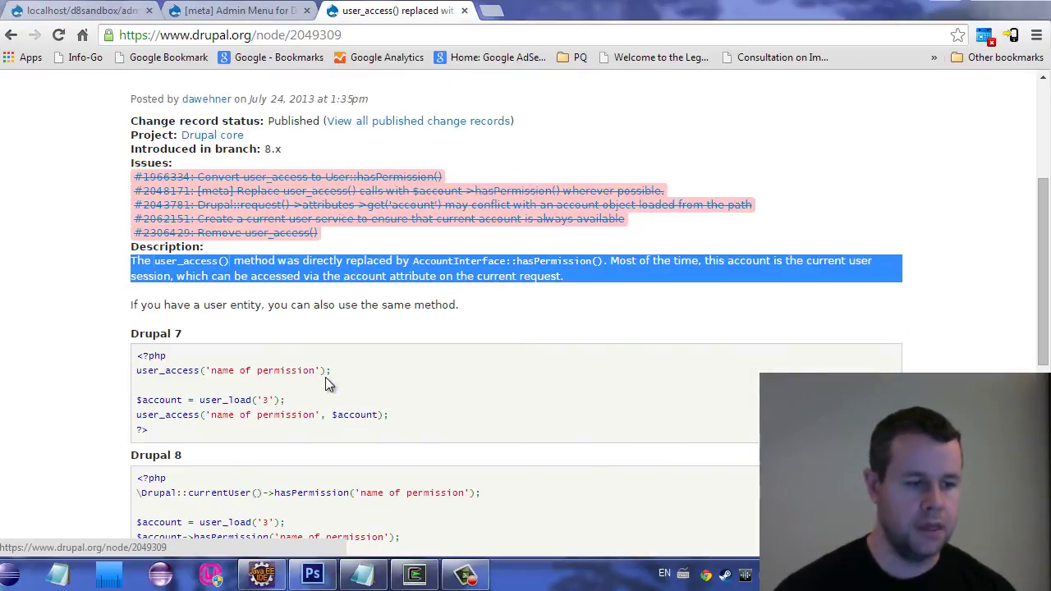
scroll(121, 363, down, 1)
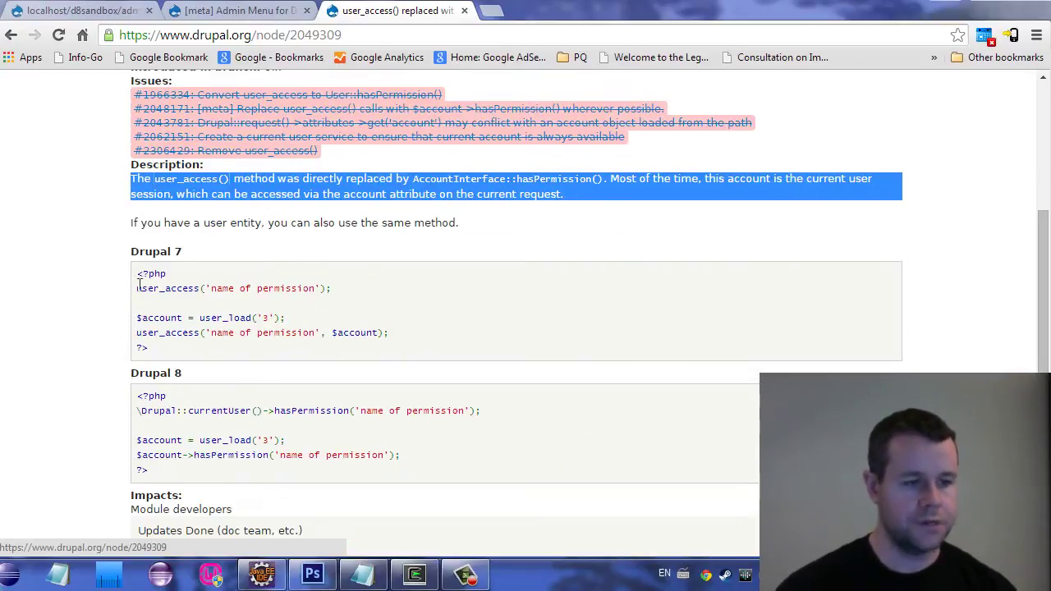
drag(137, 288, 309, 284)
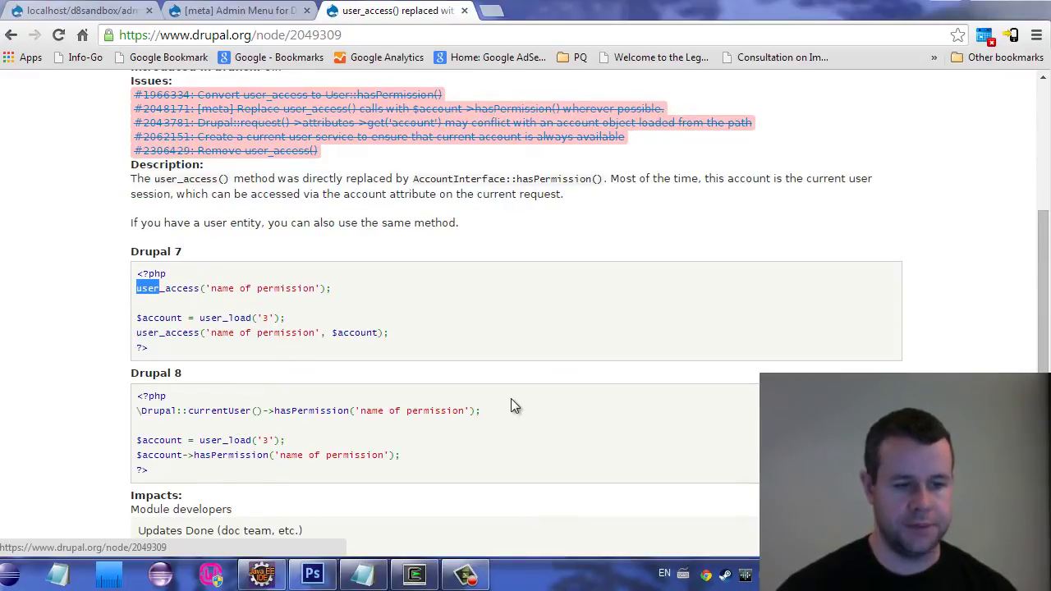
- Return to the local sandbox's admin/modules page and reload it to check the fatal error again
click(417, 575)
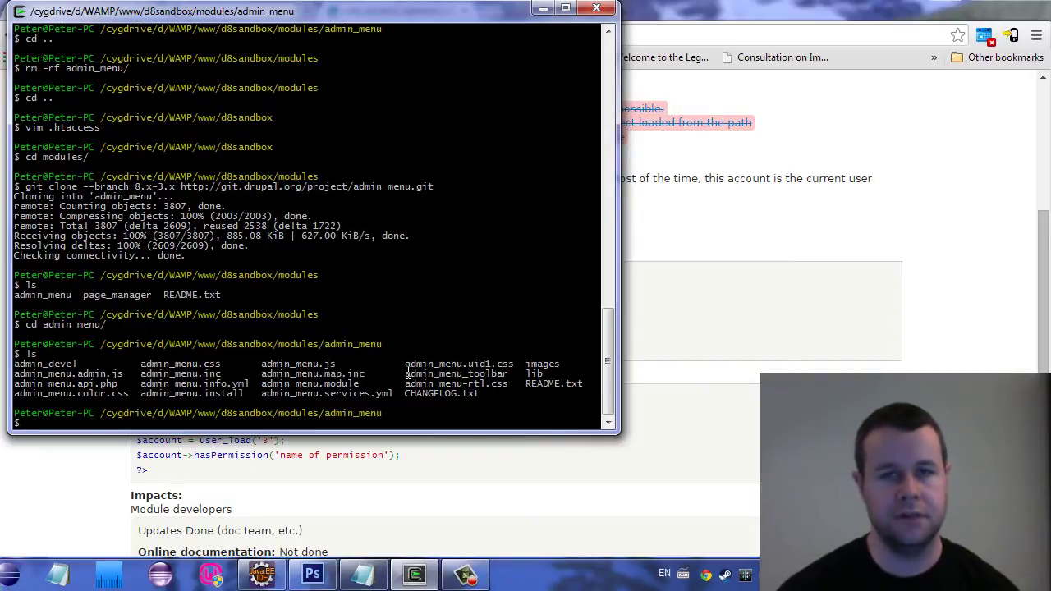
key(alt+Tab)
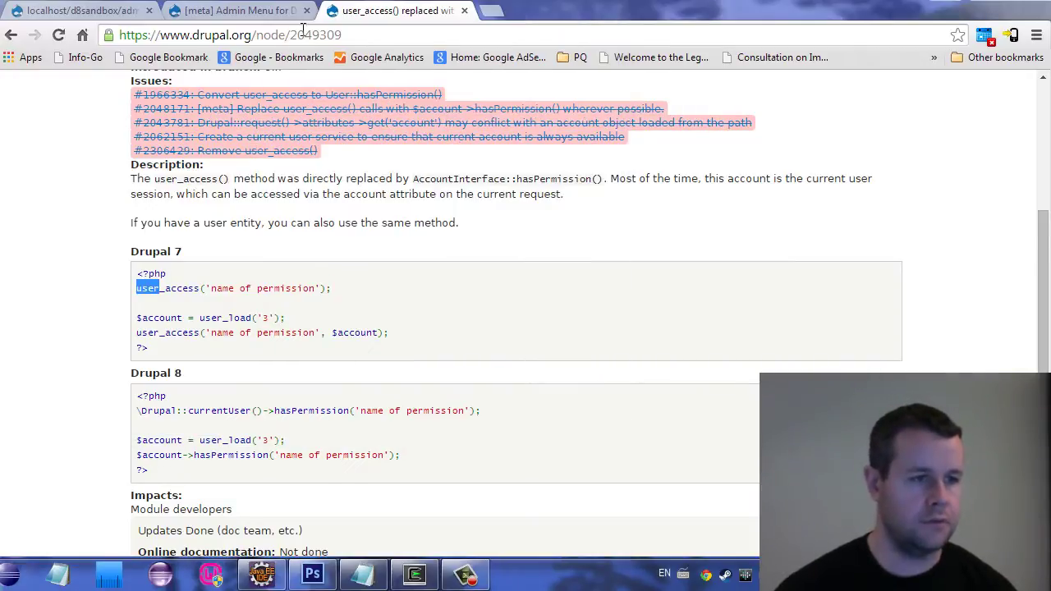
click(270, 13)
click(123, 15)
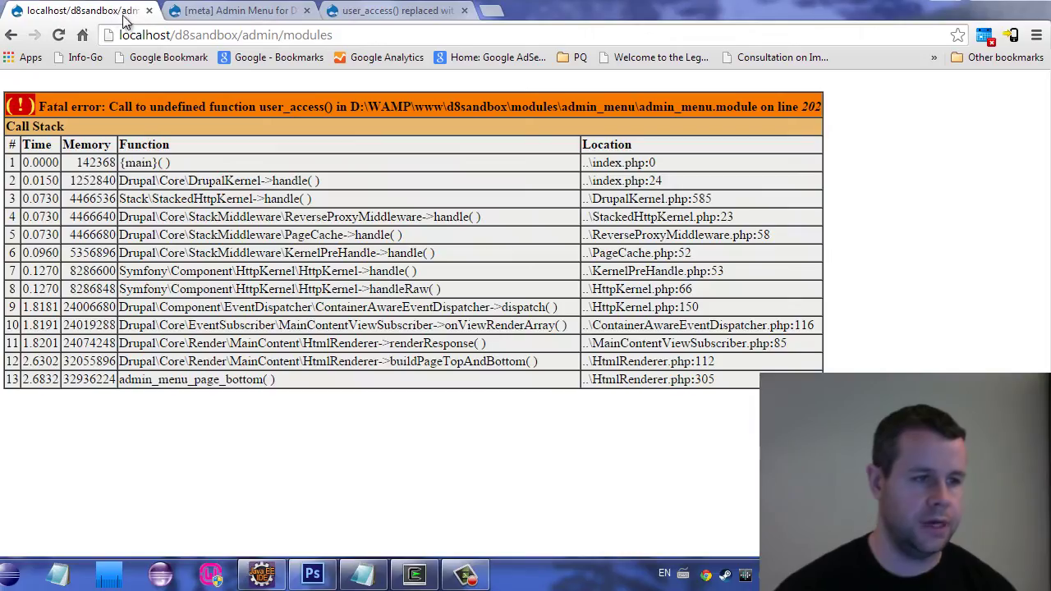
click(334, 38)
key(Return)
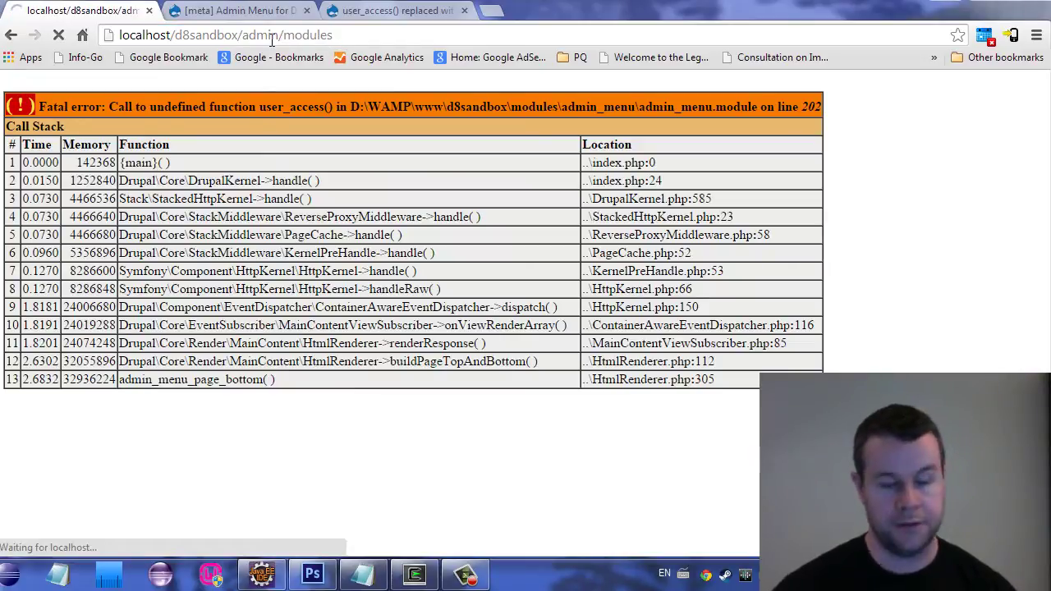
- In the Cygwin terminal, go up to the modules directory and try to disable the module with "drush dis admin_menu"
click(420, 577)
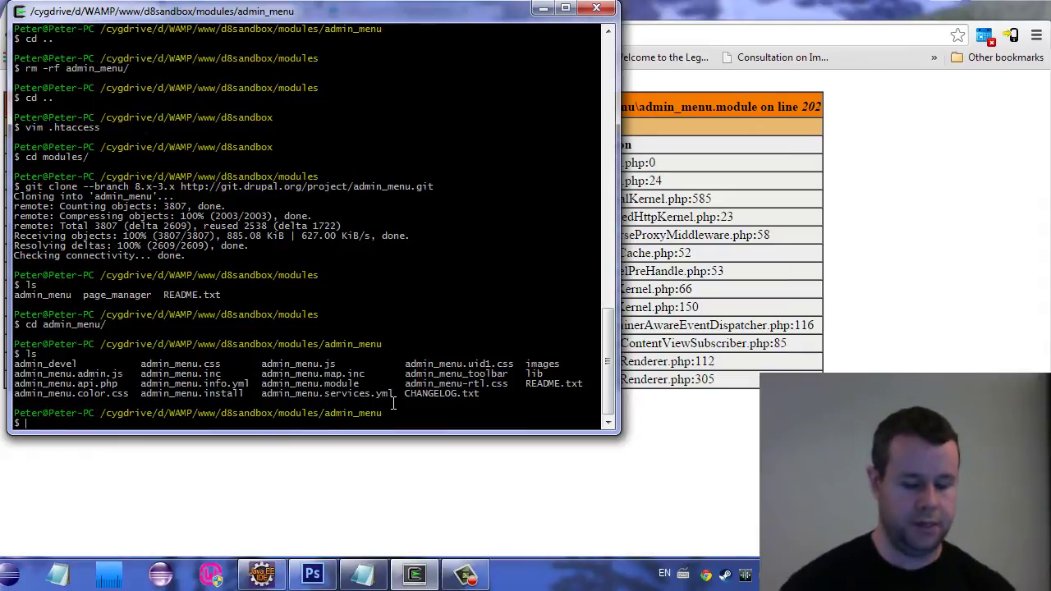
text(cd ..)
key(Return)
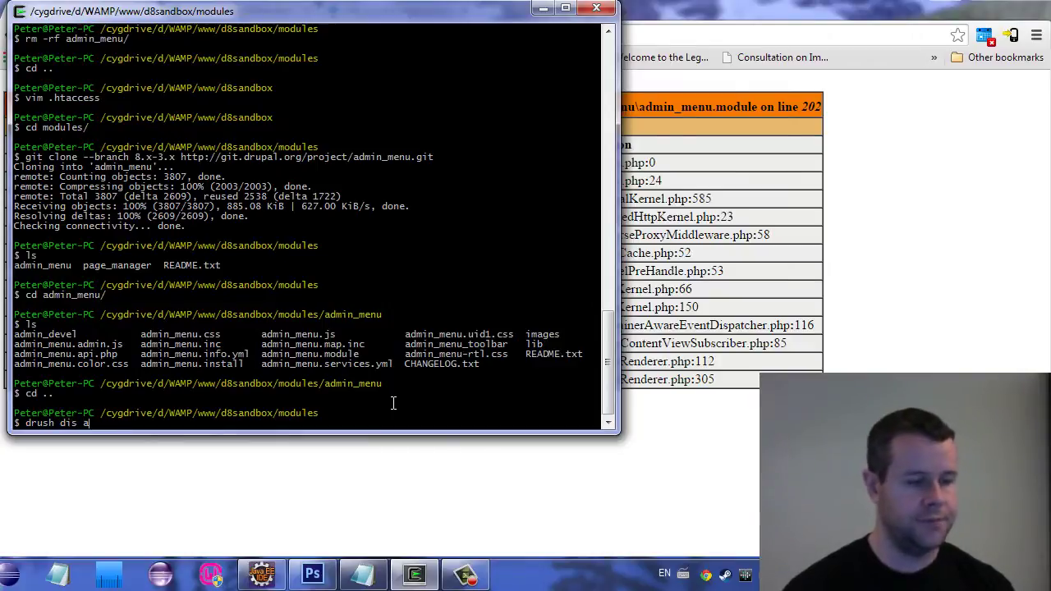
text(drush dis admin_menu)
key(Return)
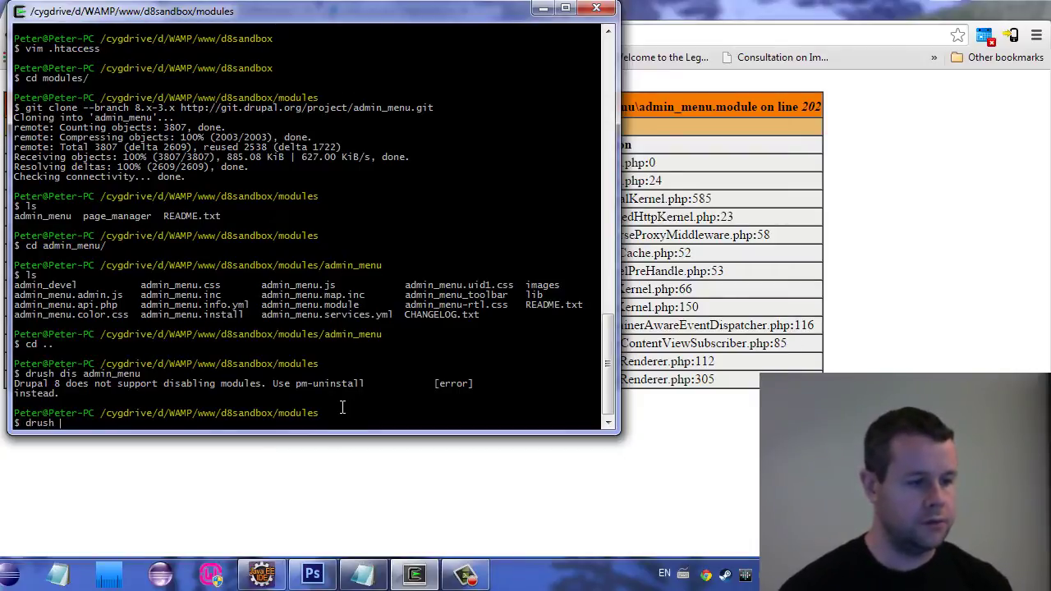
- Try to uninstall the module with "drush pm-uninstall admin_menu", answering y to the confirmation
text(uninstall )
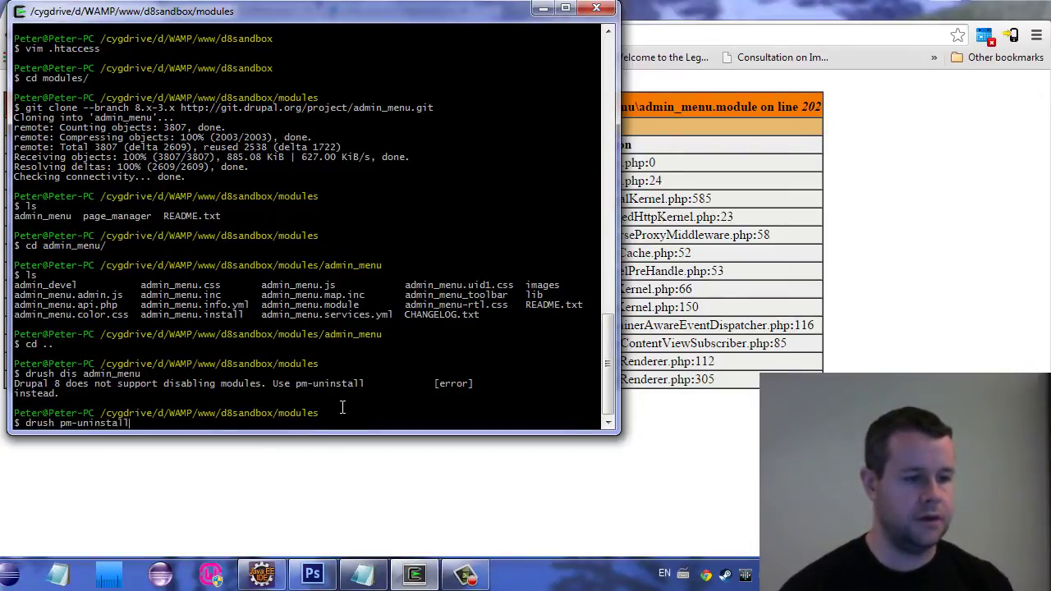
text(admin_menu)
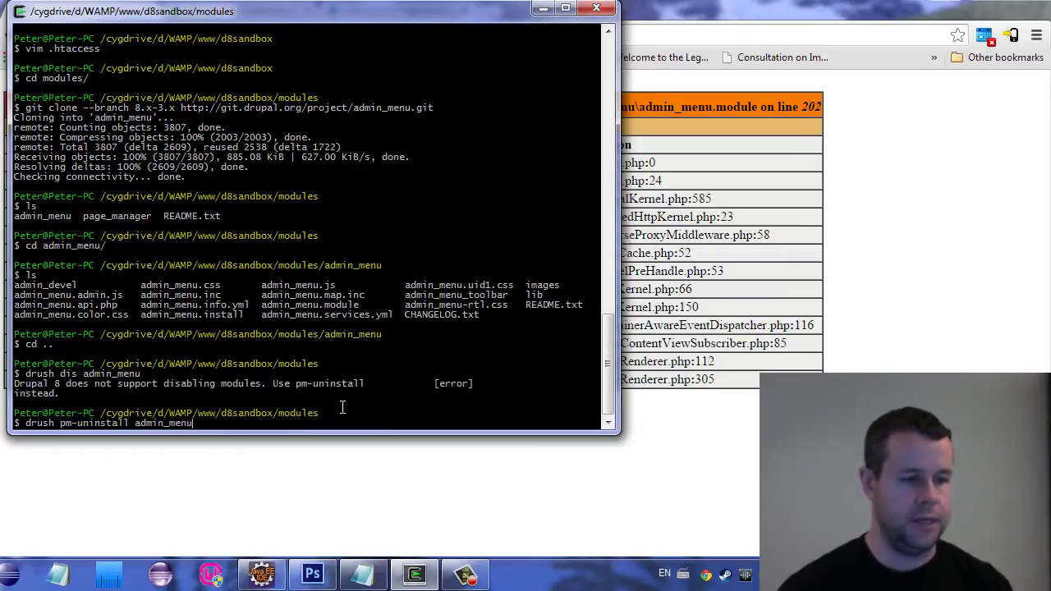
key(Return)
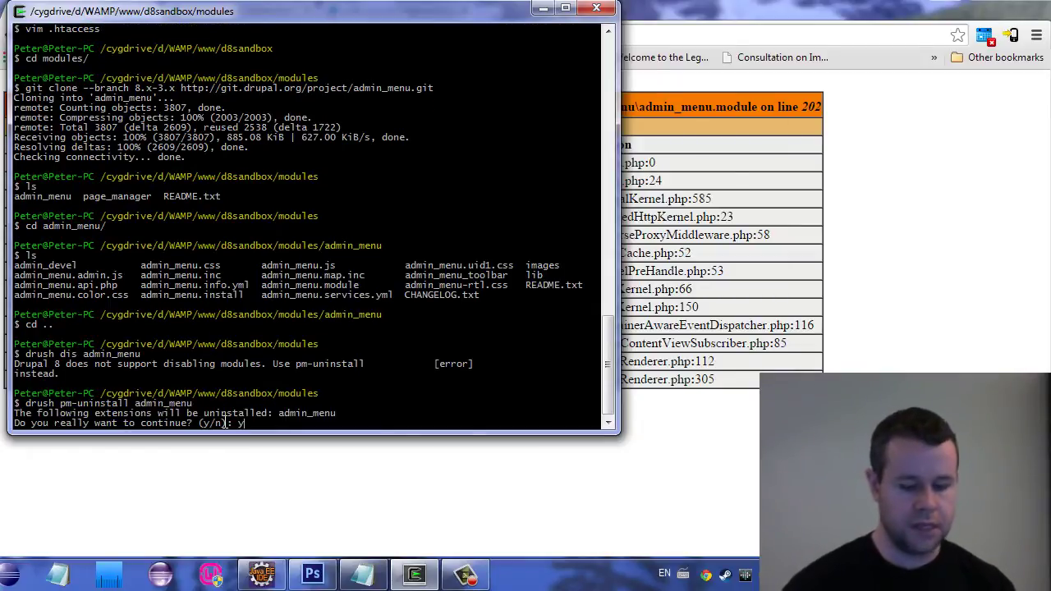
text(y)
key(Return)
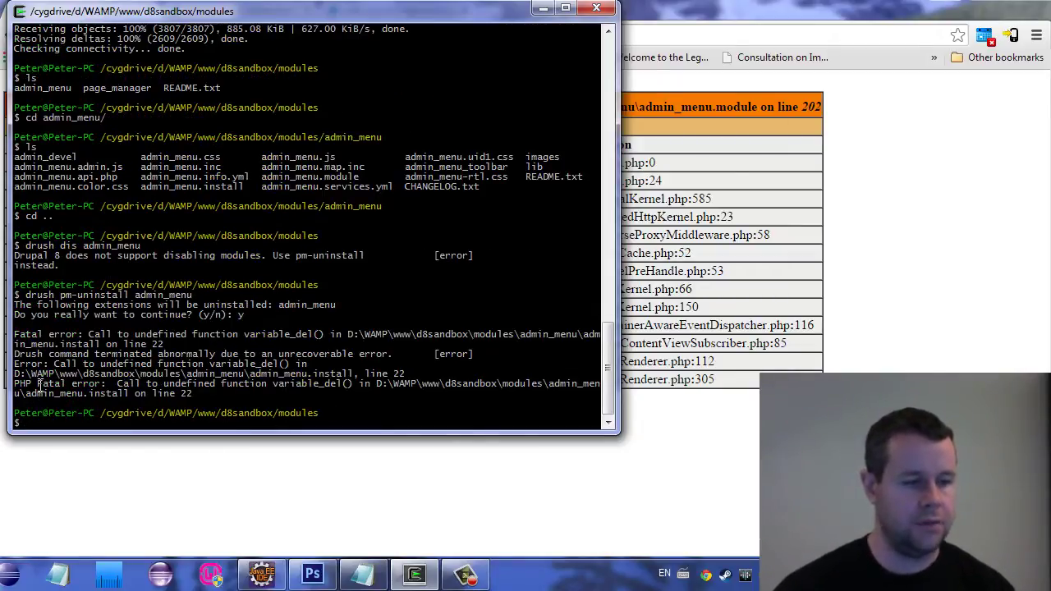
- Examine the function, file and line number named in the fatal error from the uninstall command
drag(32, 386, 340, 391)
right_click(332, 389)
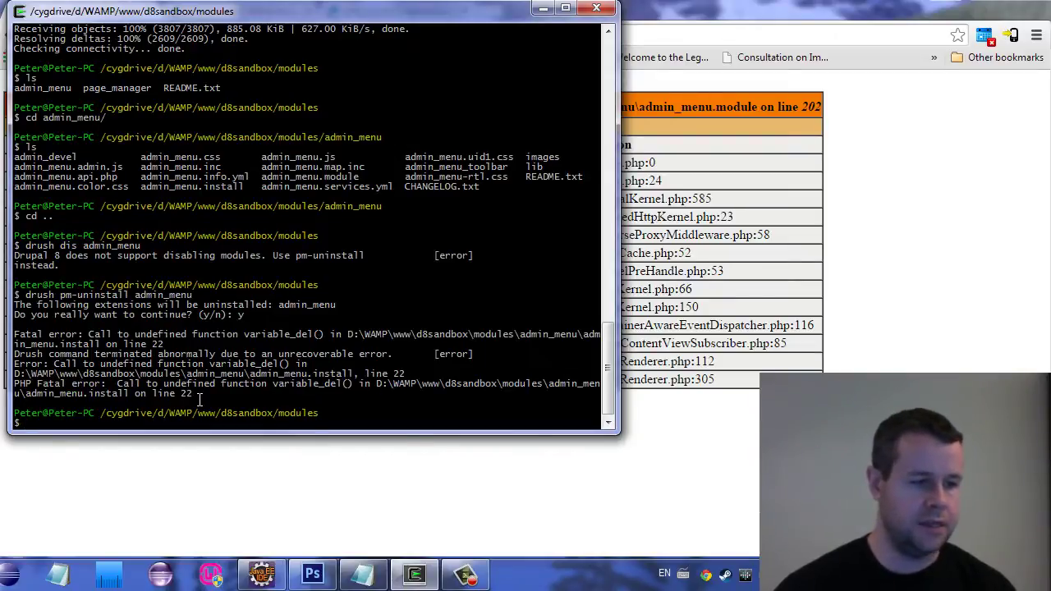
drag(199, 400, 147, 404)
click(136, 401)
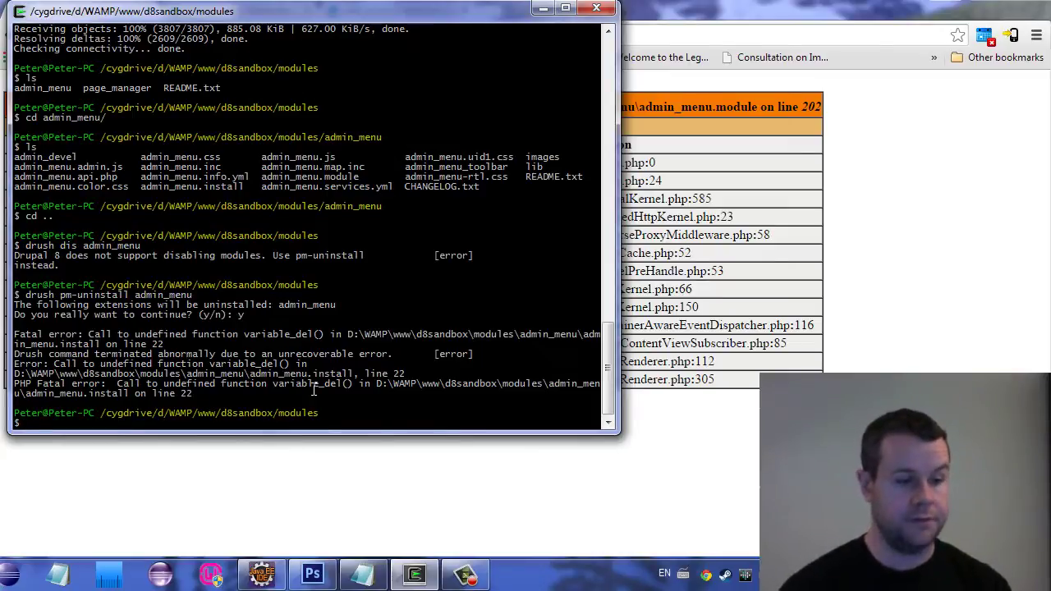
- Open admin_menu/admin_menu.install in vim, delete every line inside the admin_menu_uninstall() function, and save and quit
text(min)
key(Tab)
text(admin_menu.install)
key(Return)
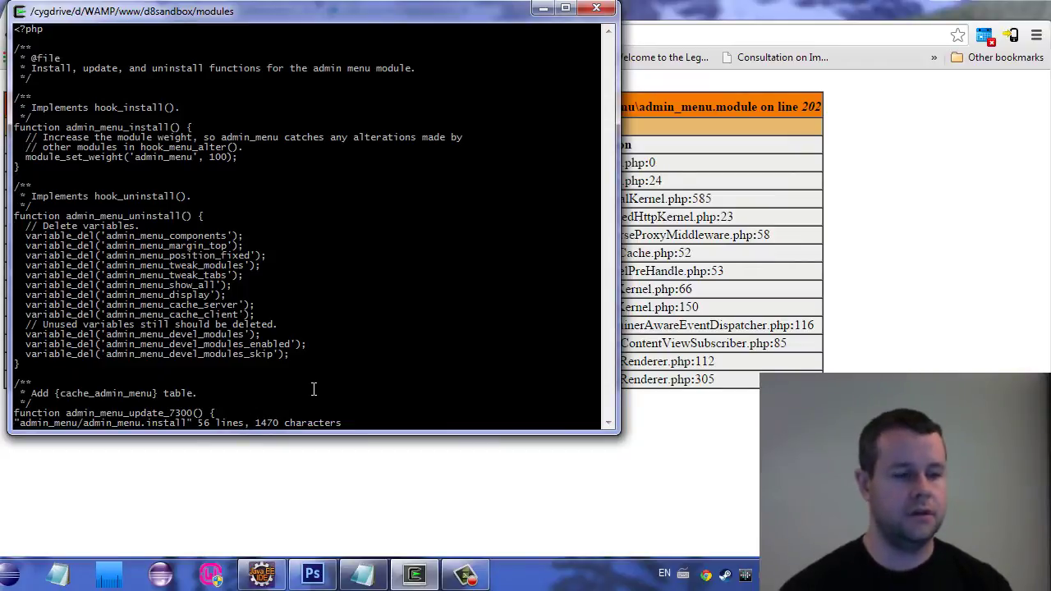
key(shift+v)
key(j)
key(j)
key(j)
key(j)
key(j)
key(j)
key(j)
key(j)
key(j)
key(j)
key(j)
key(j)
key(j)
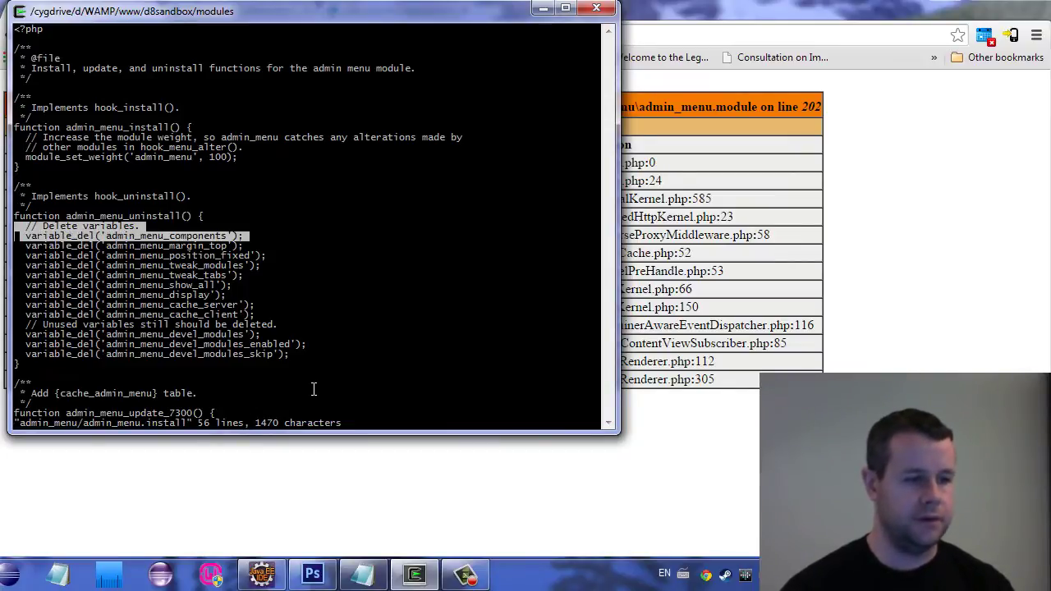
text(d:)
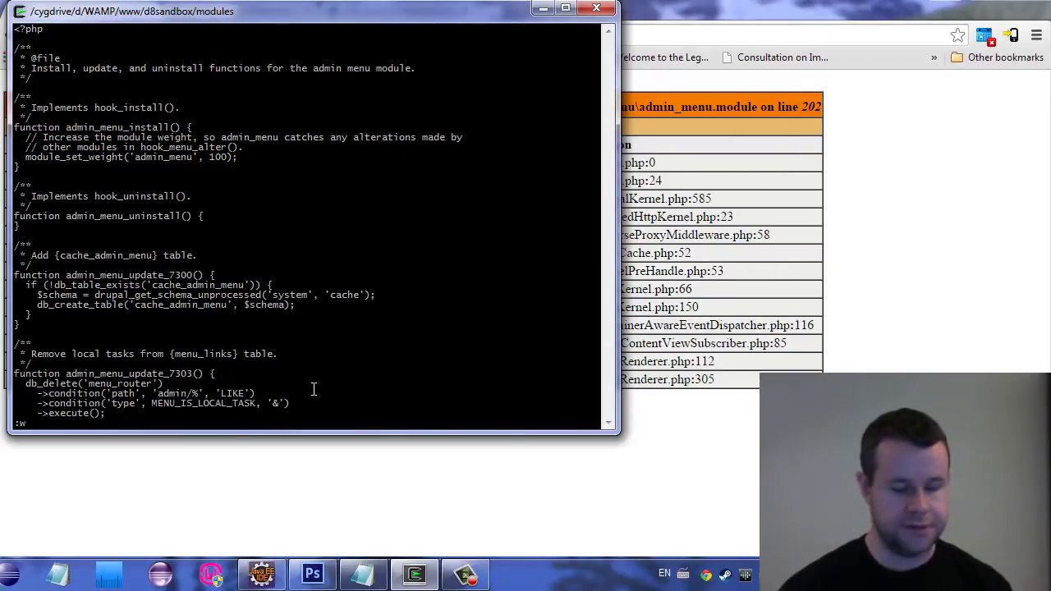
text(wq)
key(Return)
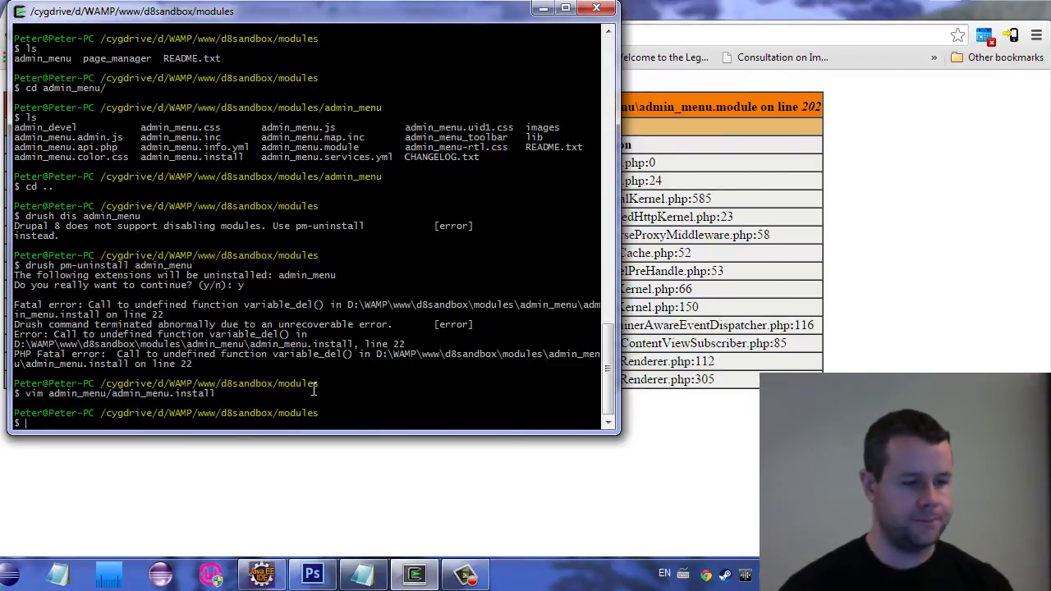
- Rerun "drush pm-uninstall admin_menu" and confirm with y to uninstall the module
text(drus)
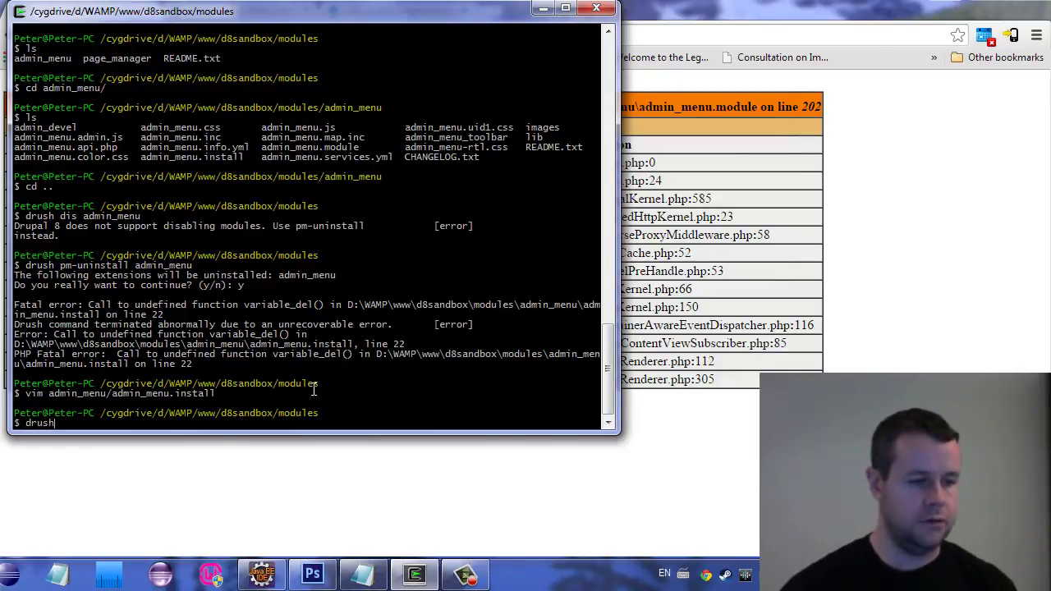
text(h)
key(Up)
key(Return)
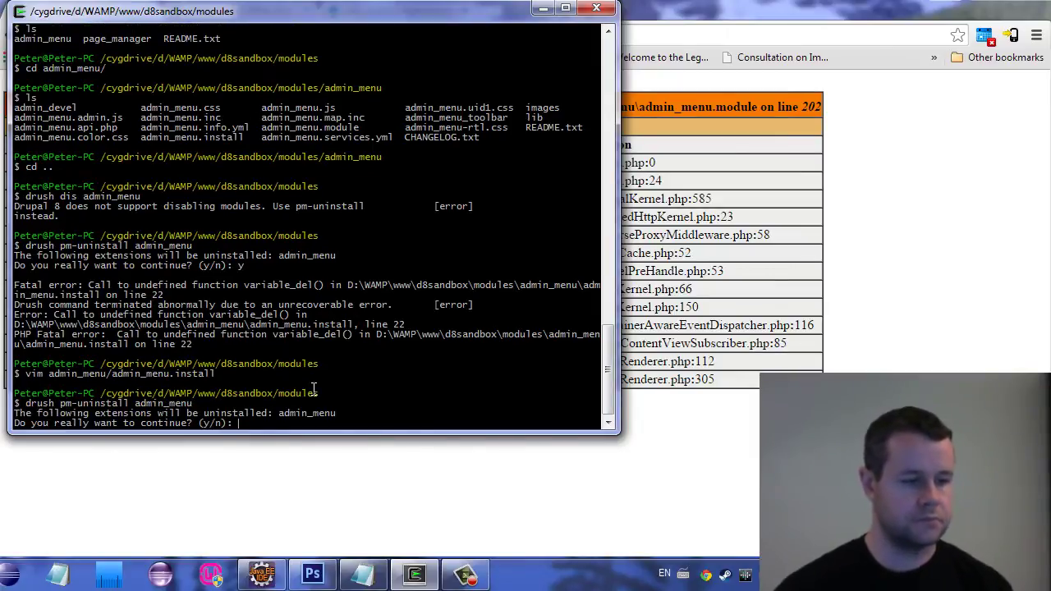
text(y)
key(Return)
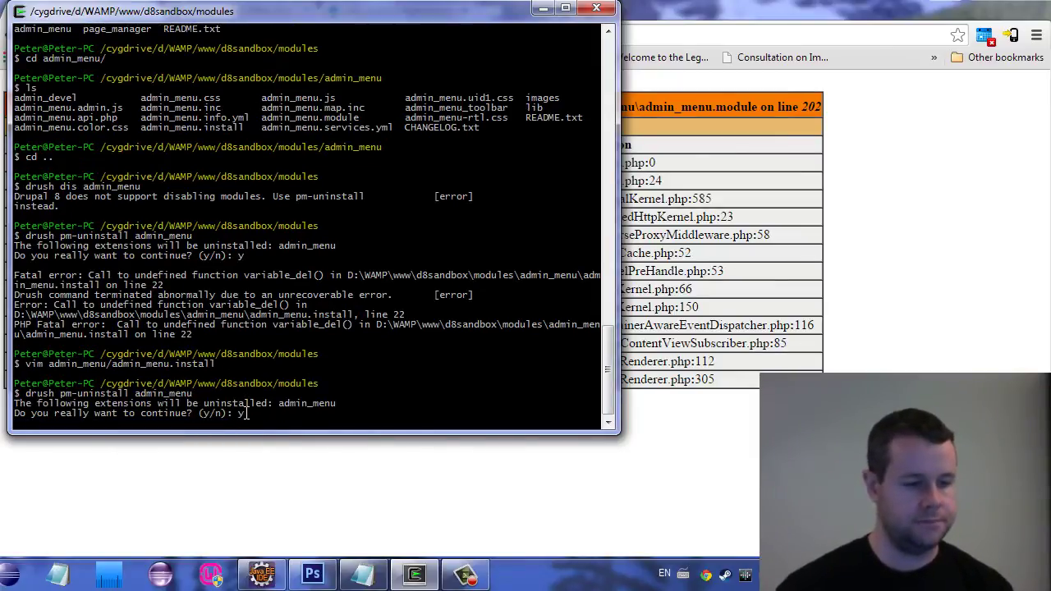
drag(253, 396, 14, 394)
right_click(259, 394)
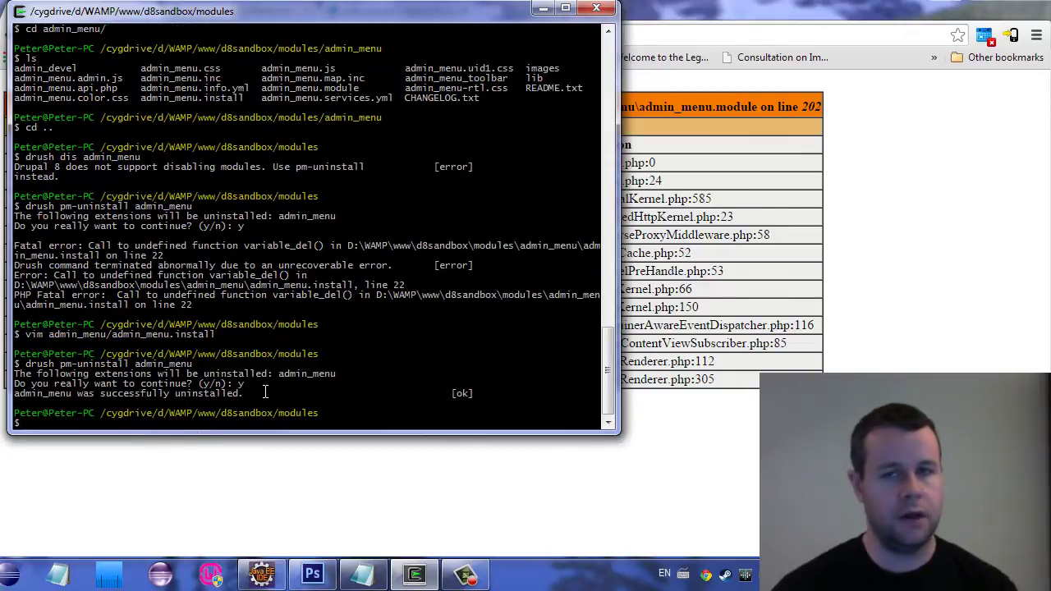
- Return to the user_access API reference page in the browser and look up variable_del in the Drupal 7 function search
click(653, 8)
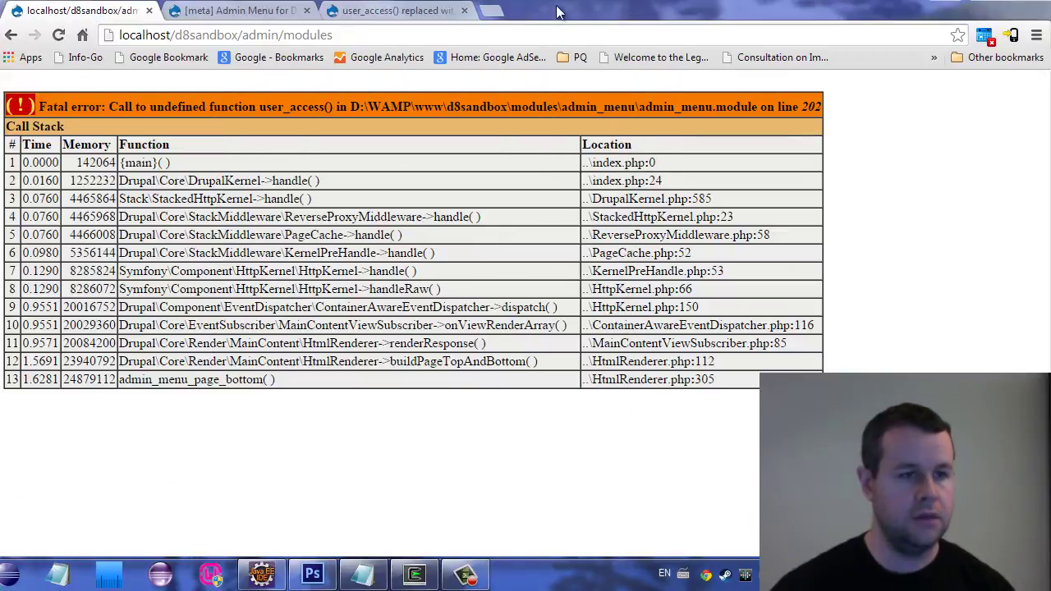
click(343, 12)
scroll(786, 159, up, 5)
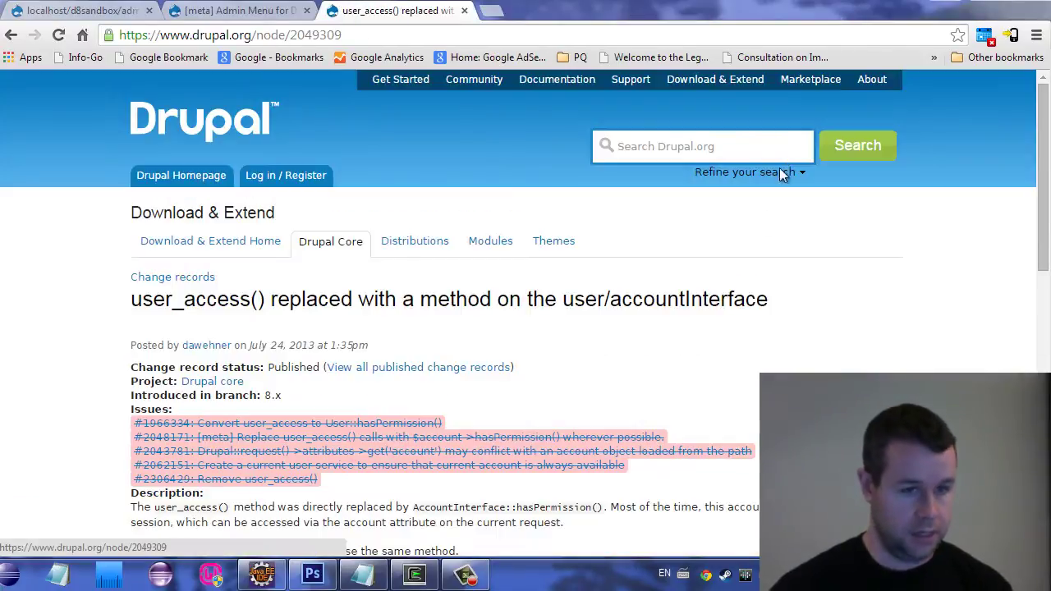
key(alt+Left)
scroll(1009, 317, down, 10)
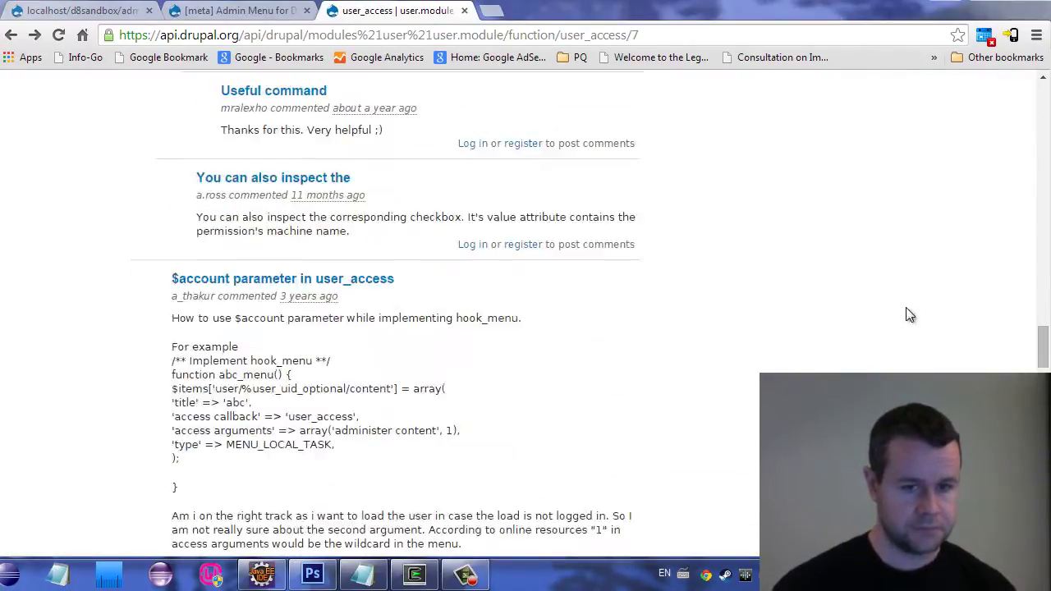
scroll(1040, 296, up, 10)
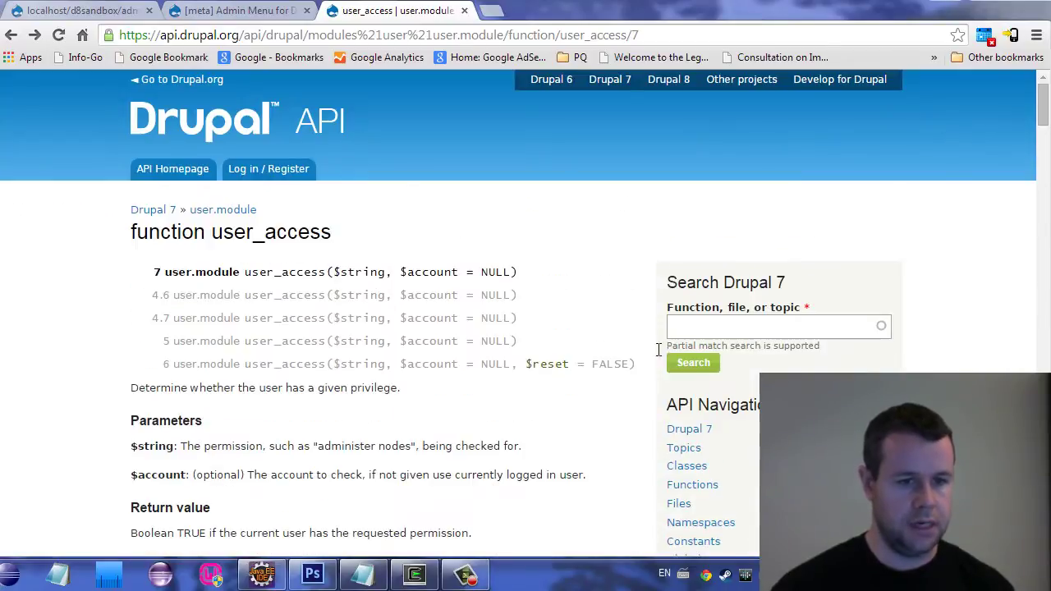
click(697, 325)
text(variable_del)
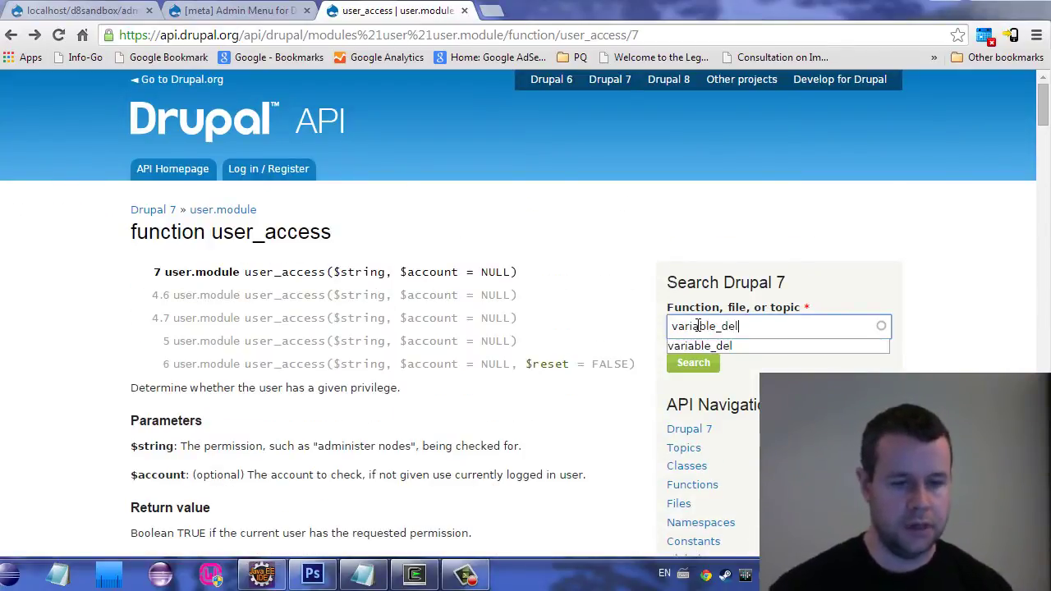
click(698, 344)
click(697, 366)
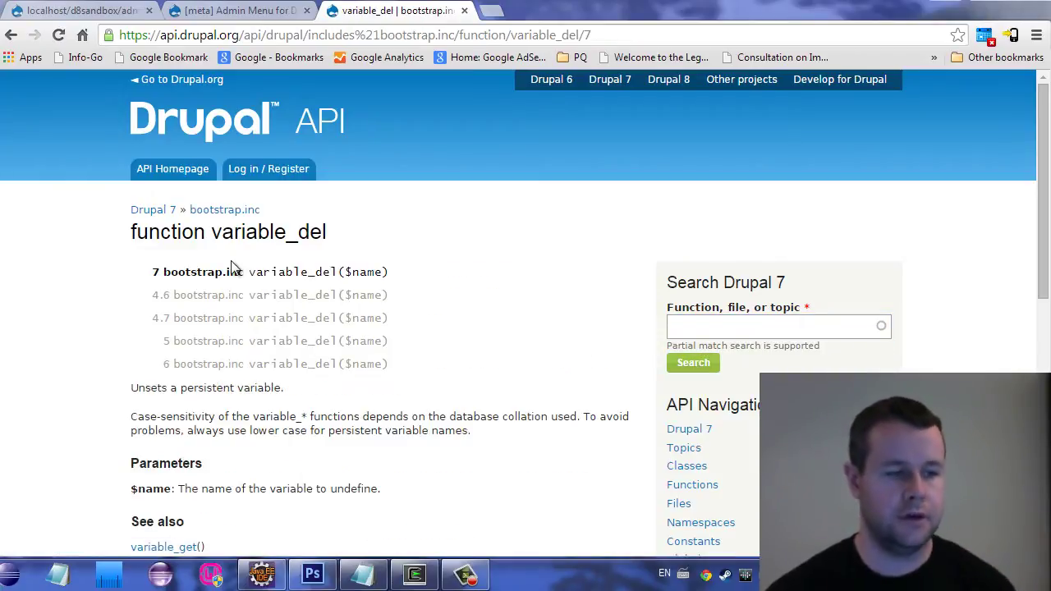
- Search the variable_del reference page for "drupal 8" and examine the function's signatures, description and code
key(ctrl+f)
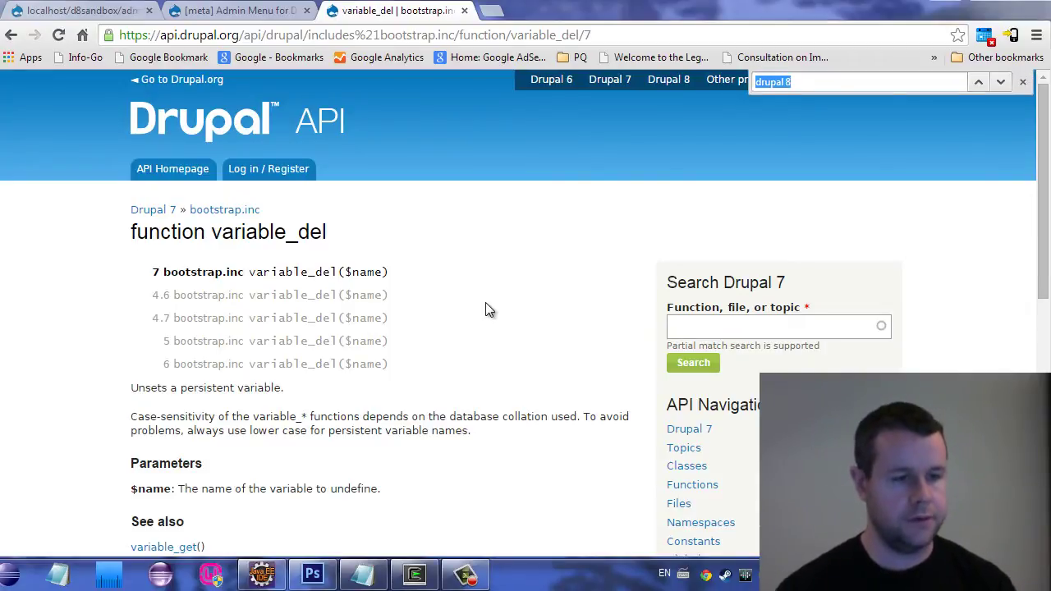
text(drupal 8)
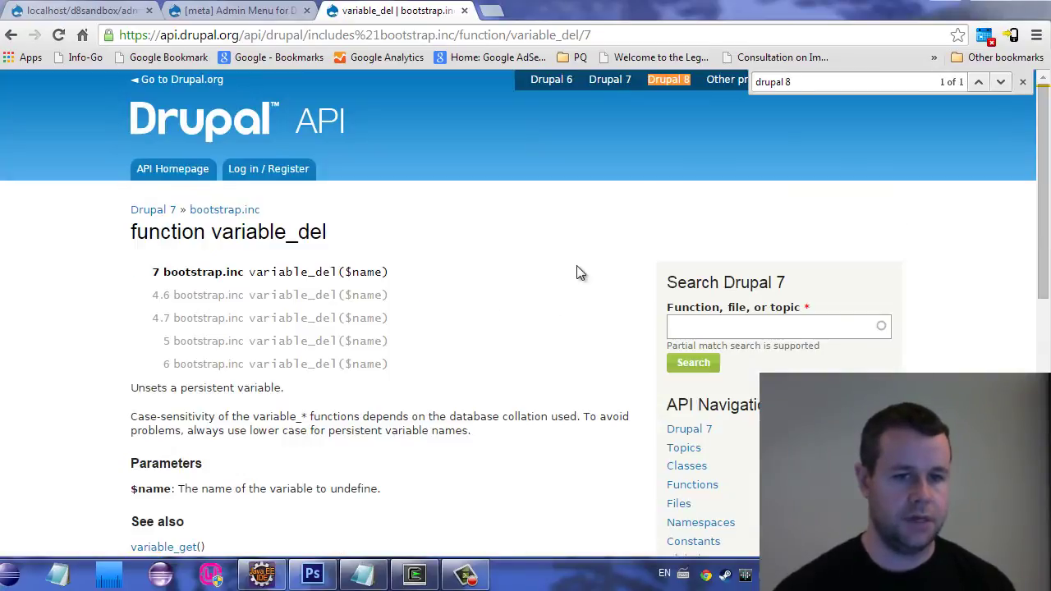
scroll(584, 267, down, 7)
scroll(583, 267, up, 5)
scroll(586, 269, up, 1)
click(1022, 82)
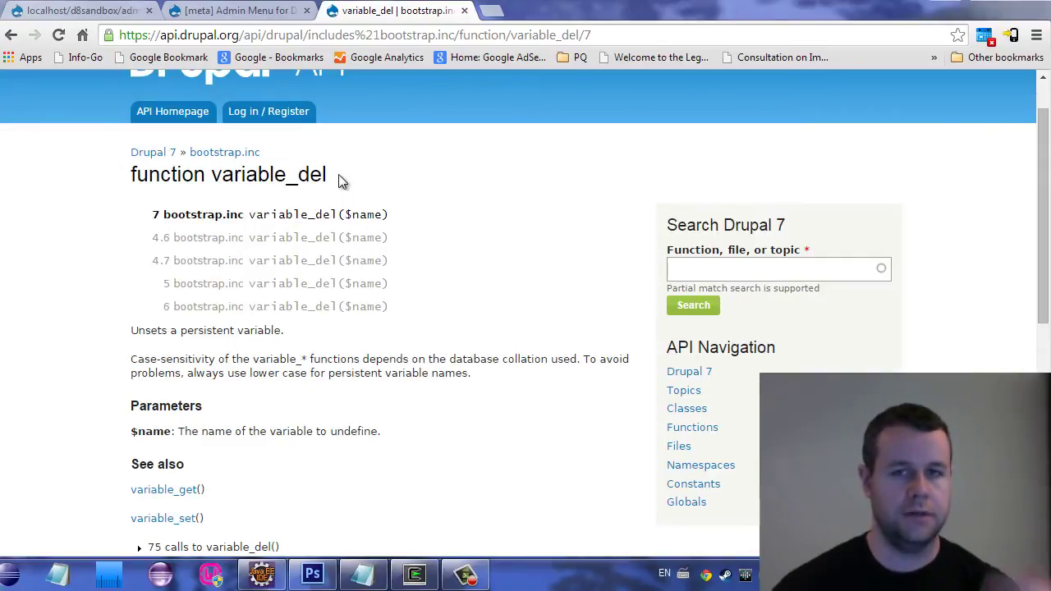
scroll(399, 270, down, 6)
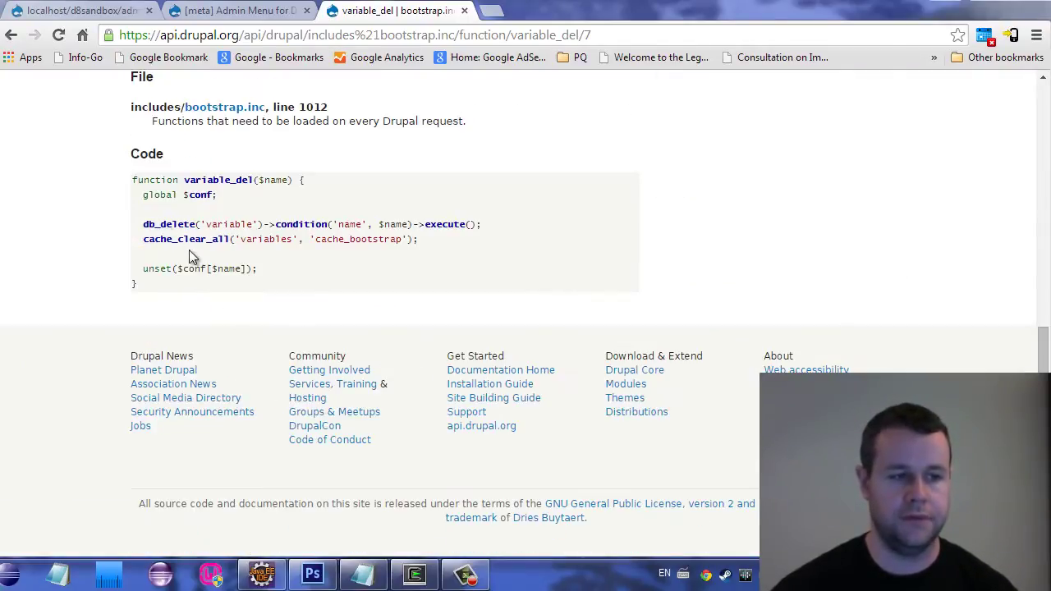
scroll(577, 274, up, 6)
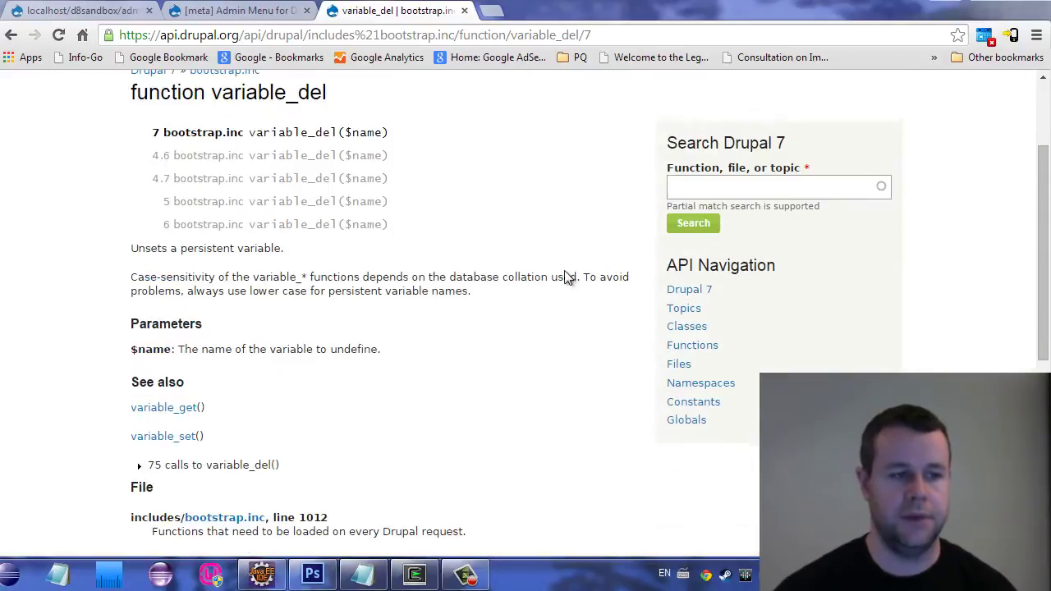
scroll(552, 281, up, 1)
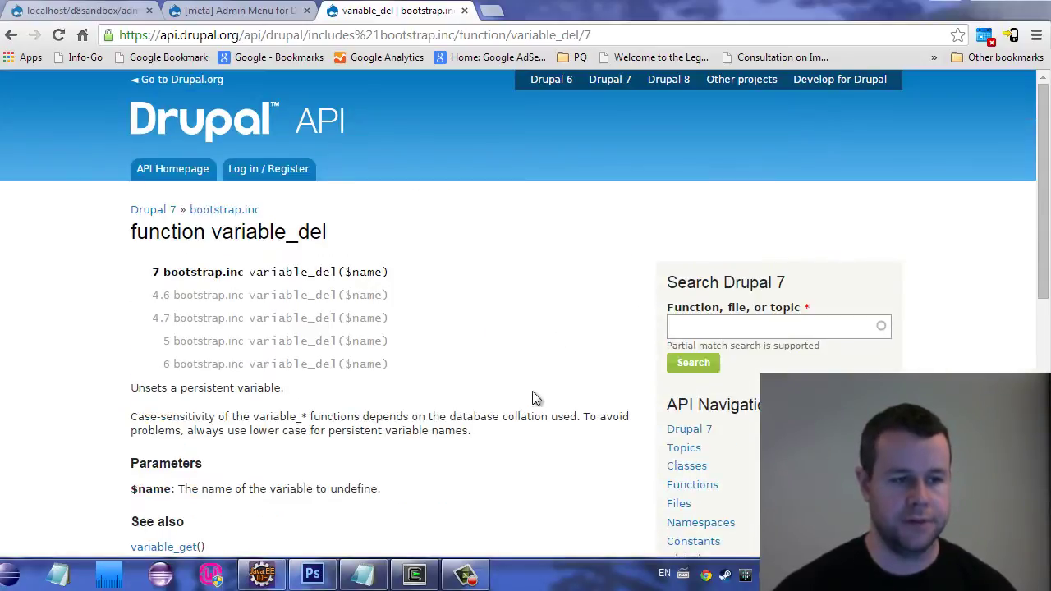
- Close the variable_del and Admin Menu issue tabs and reload the sandbox's admin/modules page
click(465, 11)
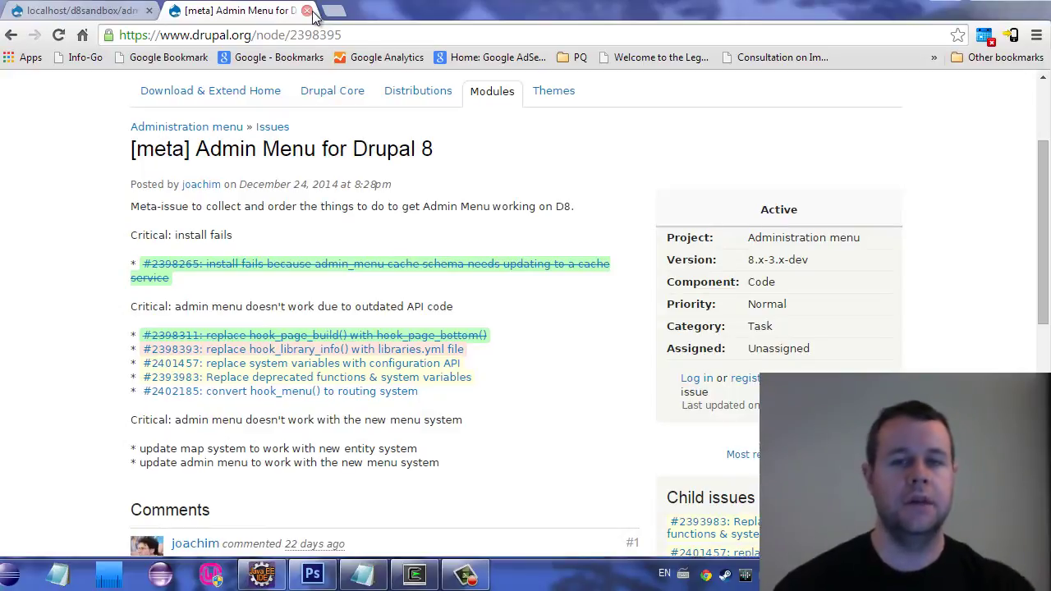
click(307, 10)
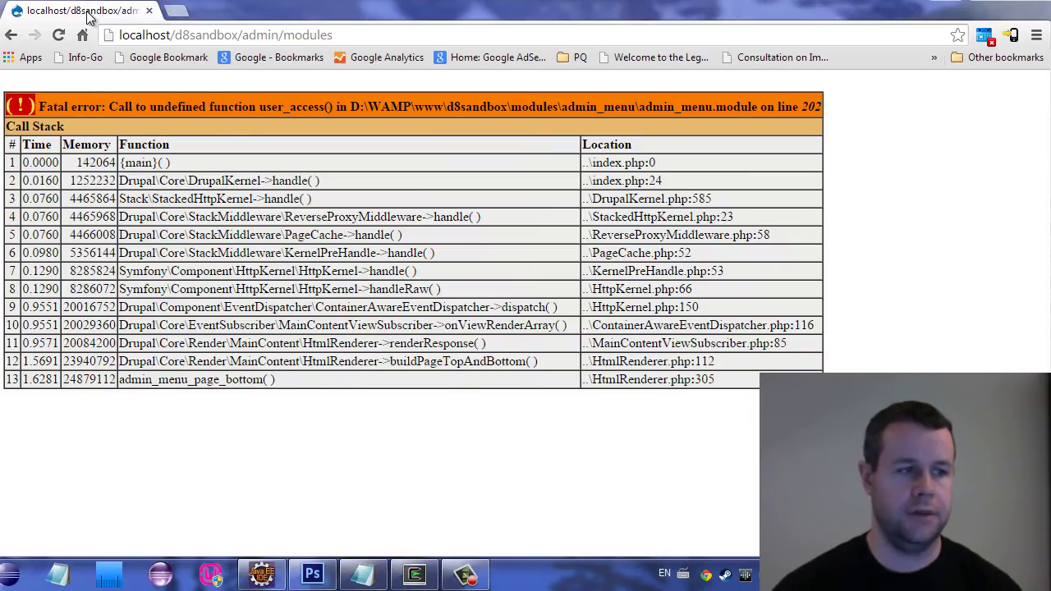
click(195, 35)
key(Return)
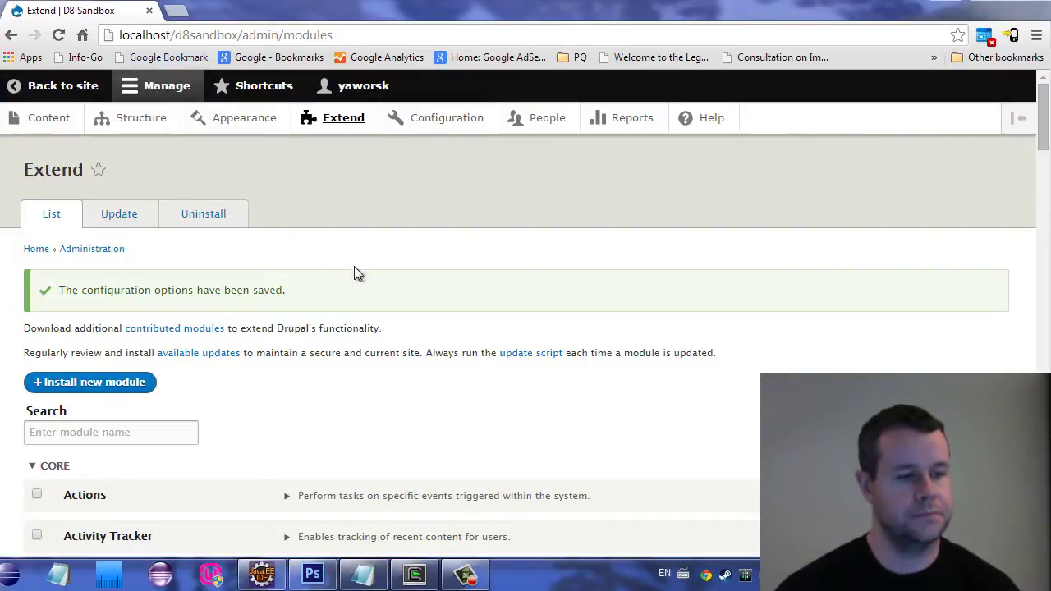
- Go to the sandbox's content overview and open the form for creating a new Basic page
click(43, 122)
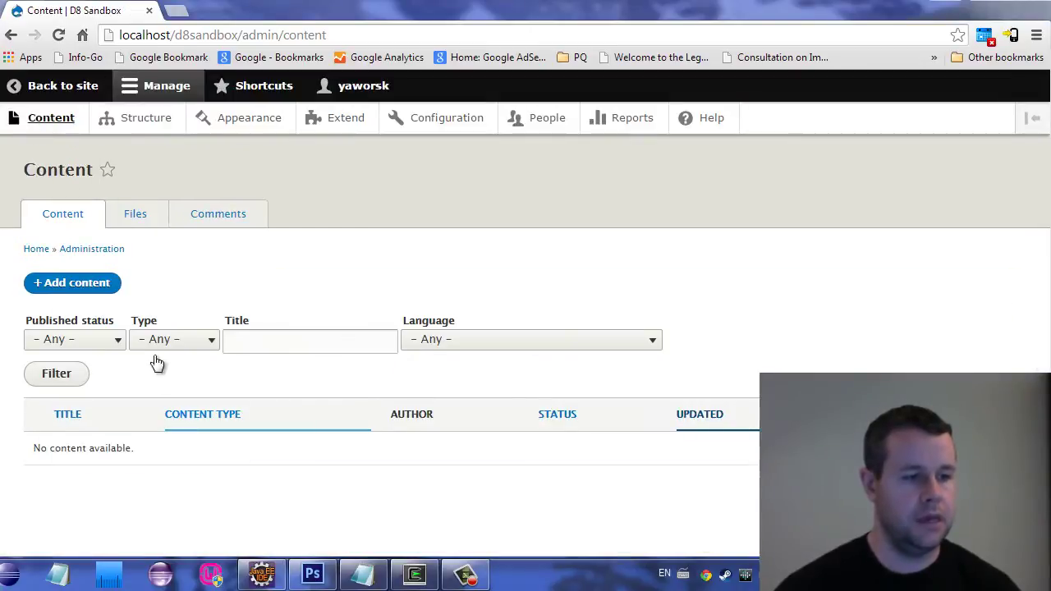
click(76, 287)
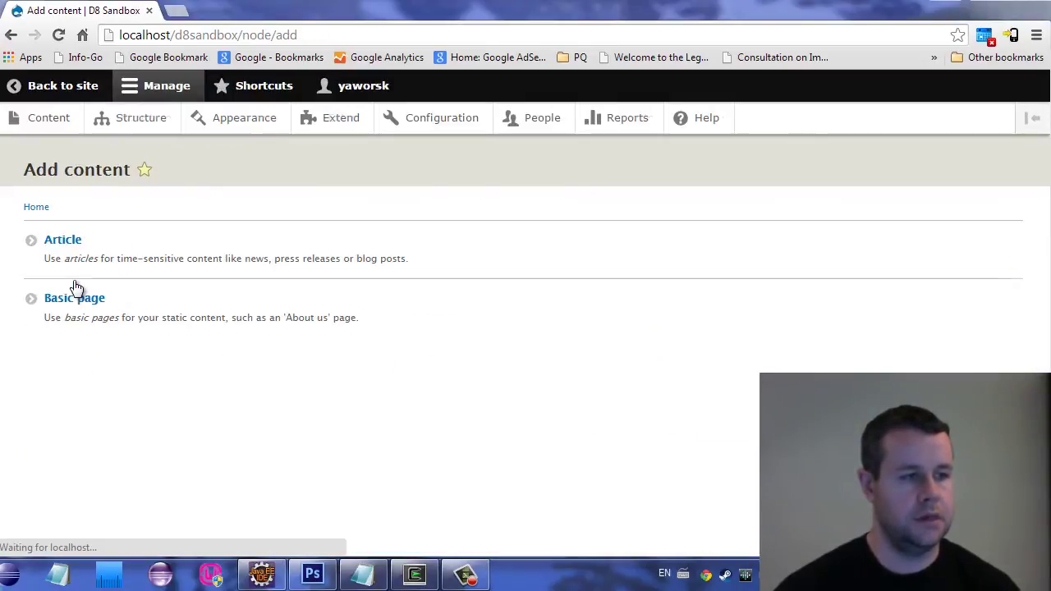
click(82, 302)
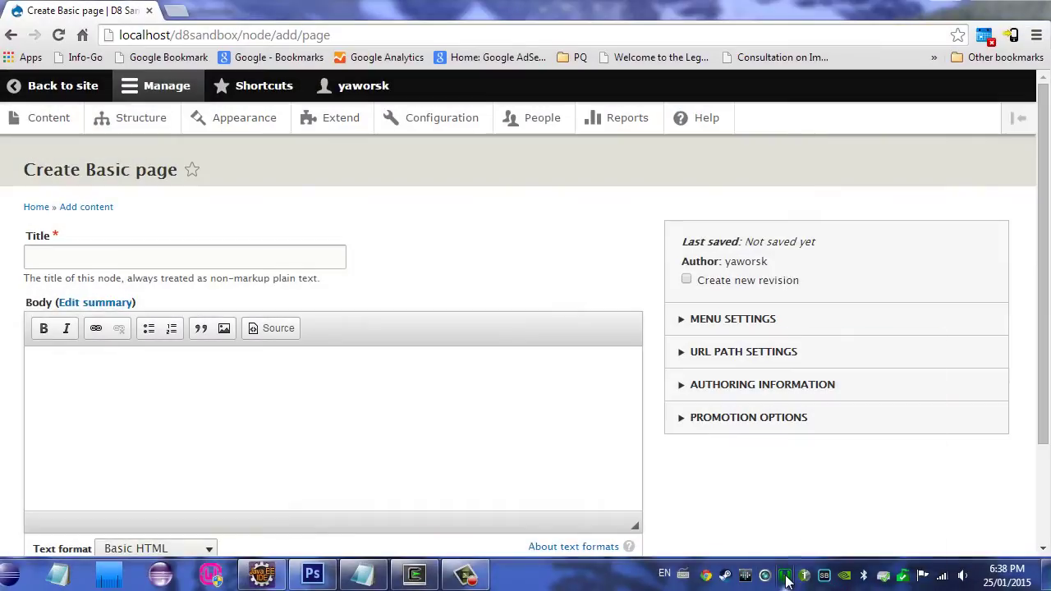
- In php.ini, copy and delete the xdebug.max_nesting_level line at the end, save the file and close it
click(785, 577)
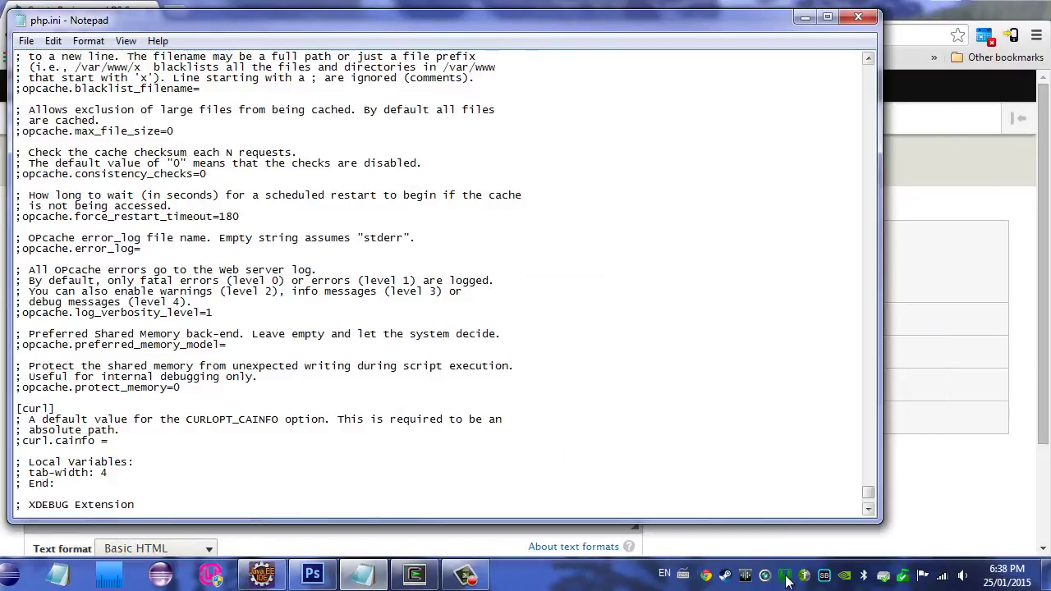
key(ctrl+End)
key(shift+Home)
key(ctrl+c)
key(Delete)
key(alt+f)
key(Return)
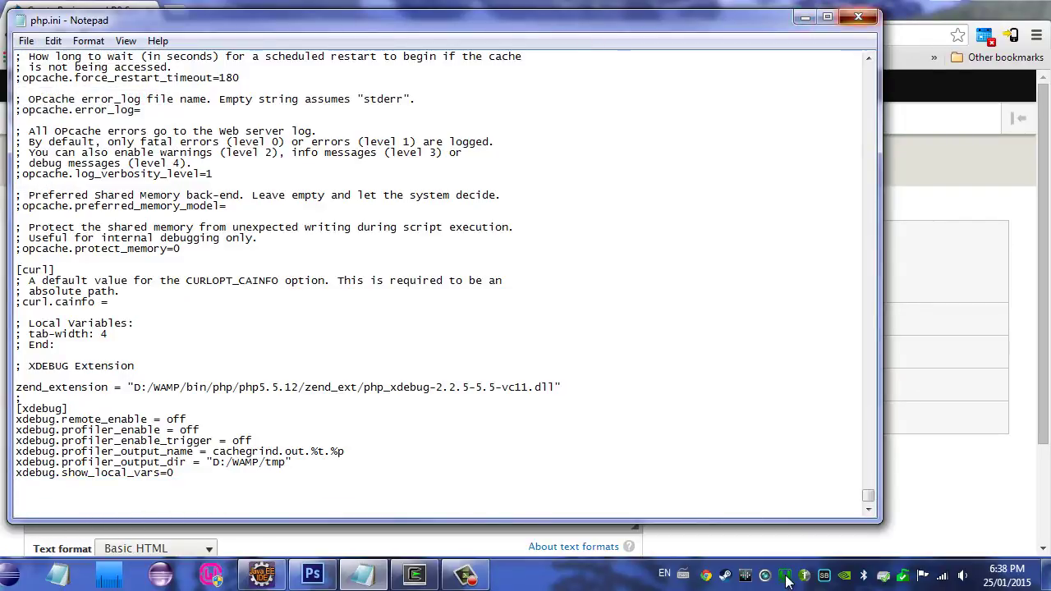
click(858, 16)
- Restart all WampServer services and reload the Create Basic page form
click(786, 575)
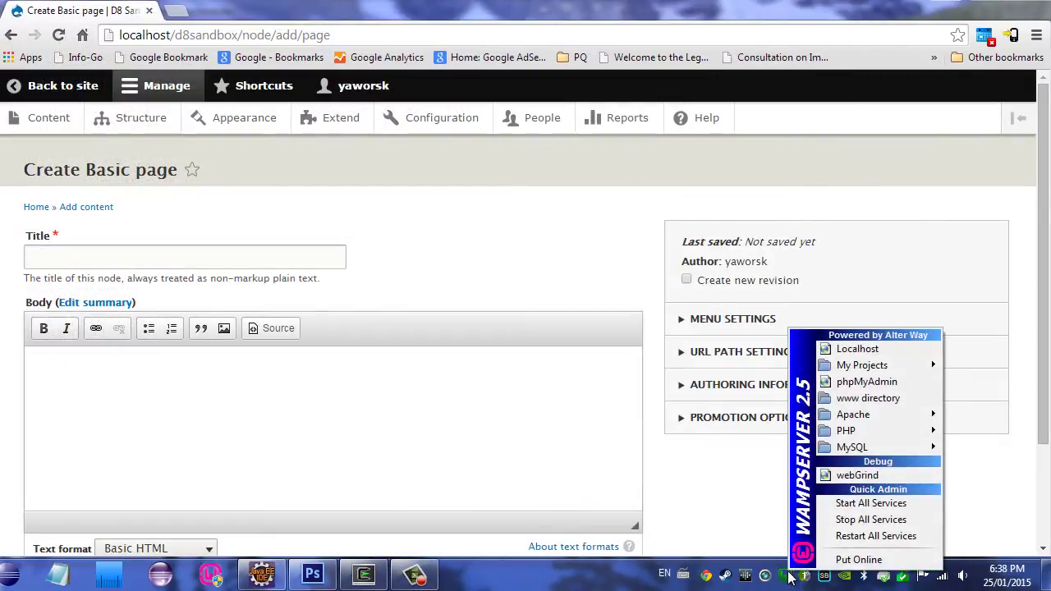
key(Return)
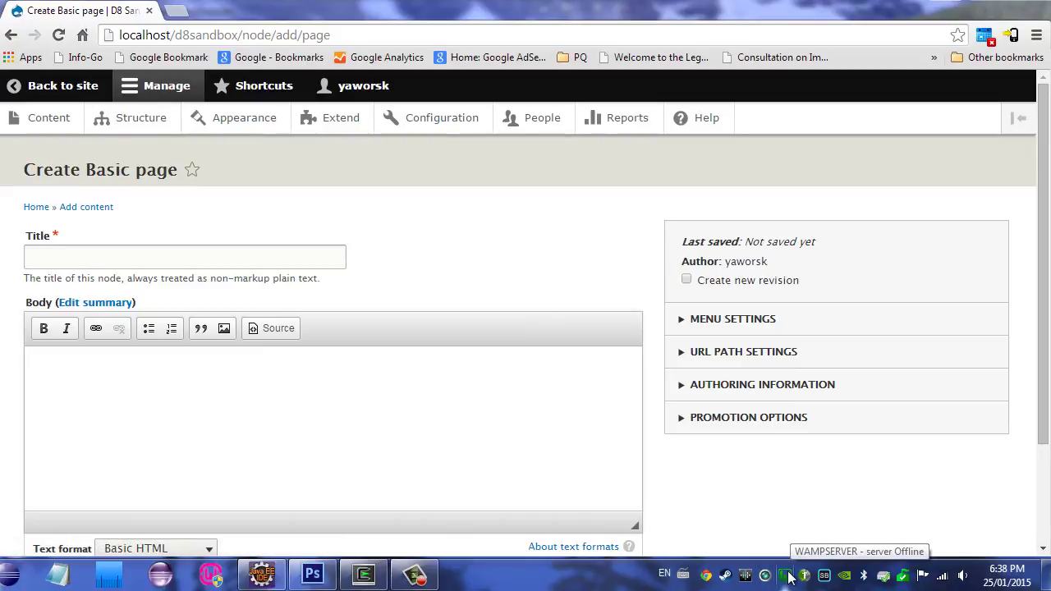
key(F5)
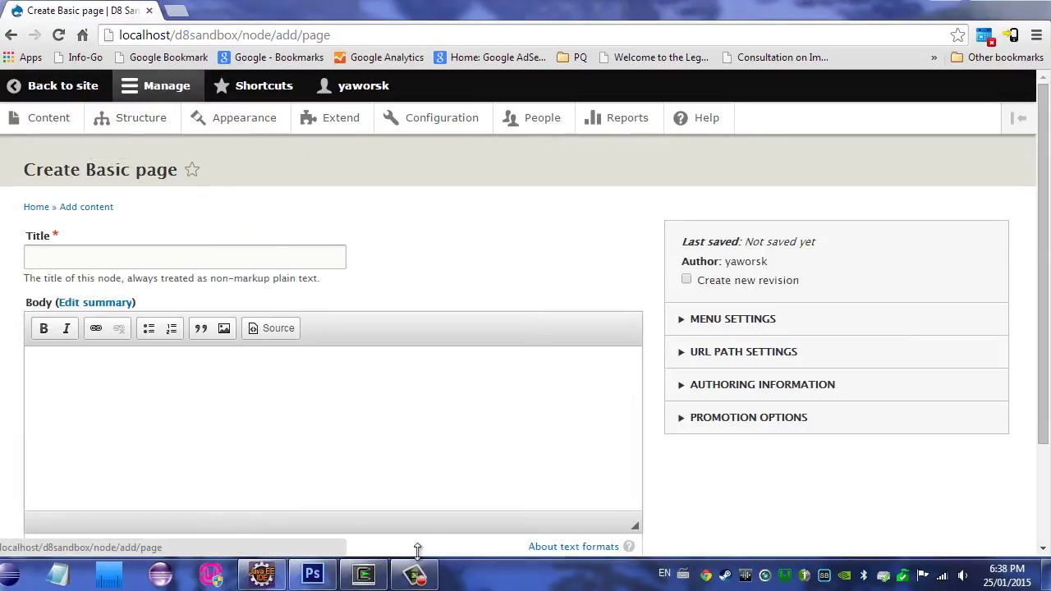
- Open the field management page of the Basic page content type
click(153, 123)
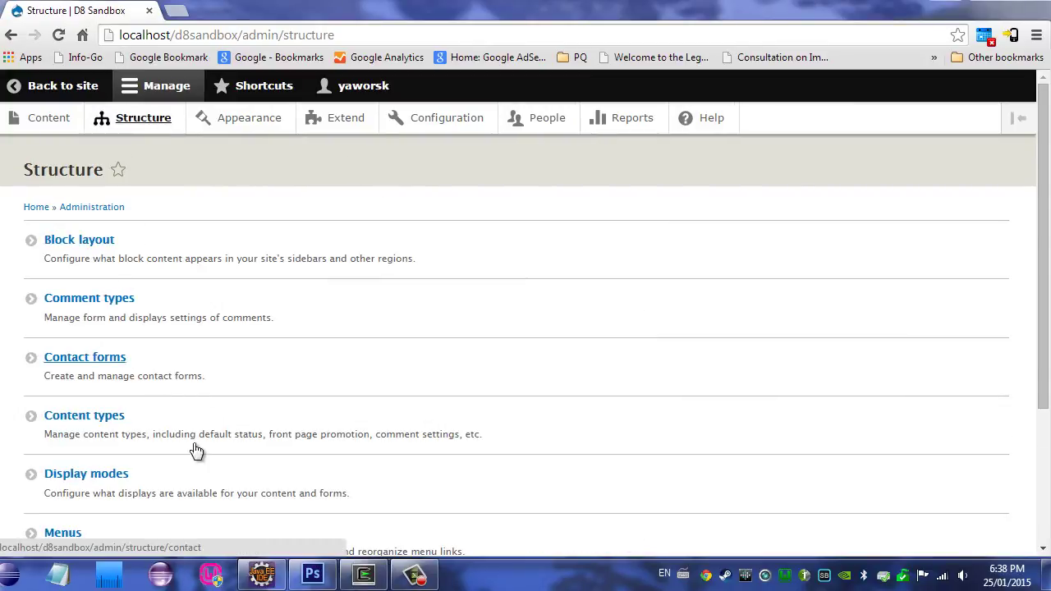
click(100, 417)
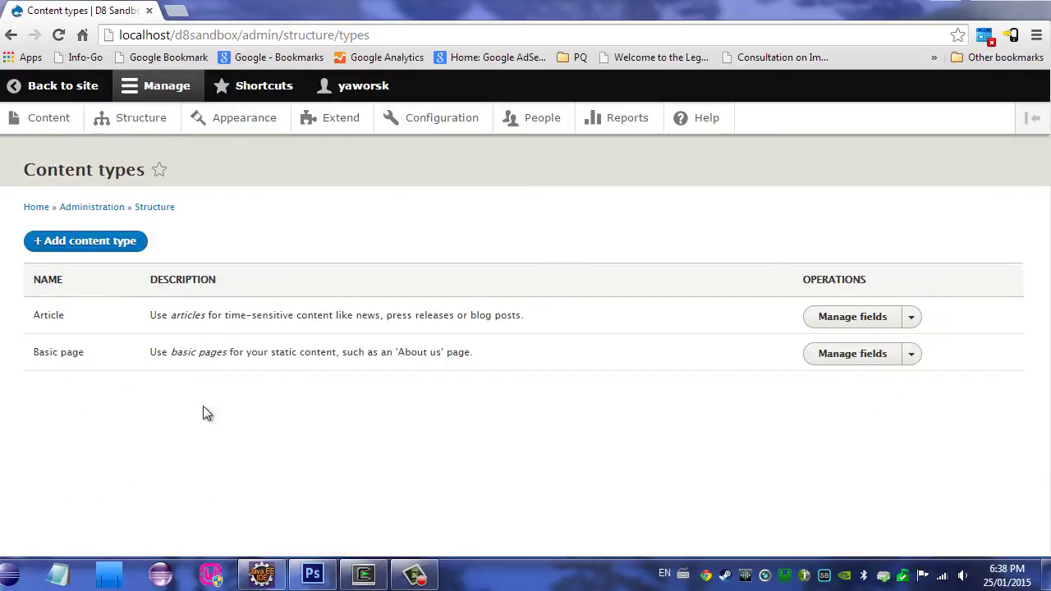
click(851, 359)
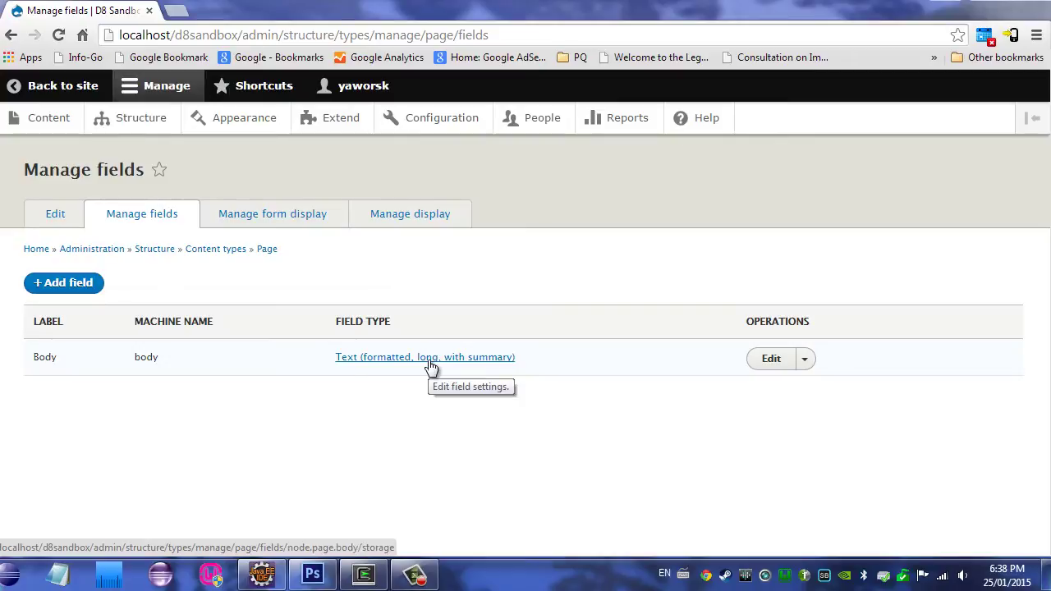
- Reopen php.ini through WampServer and paste the line xdebug.max_nesting_level=100 at the end of the [xdebug] section
click(784, 575)
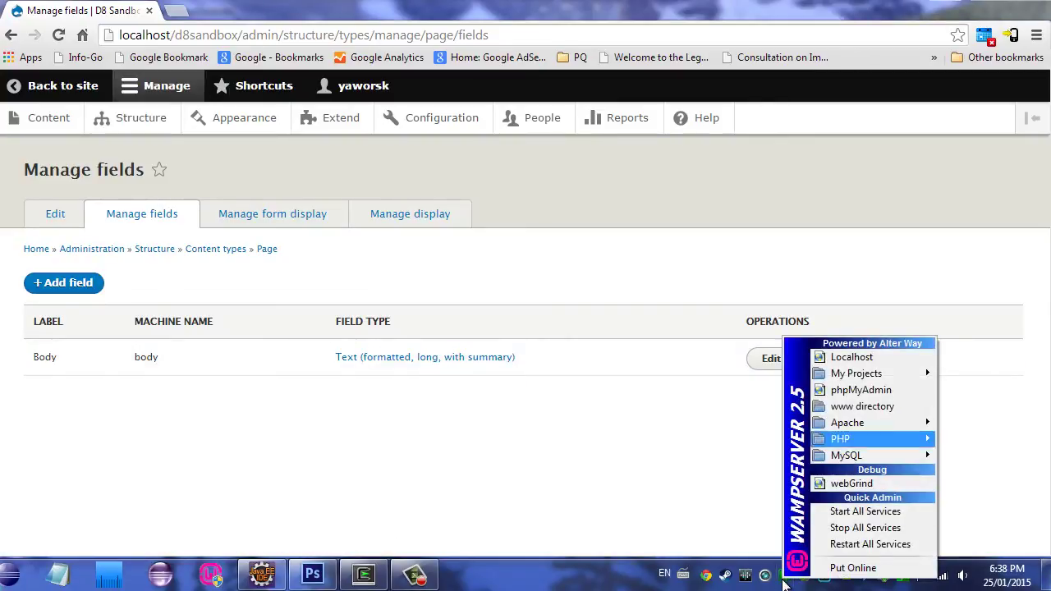
click(961, 489)
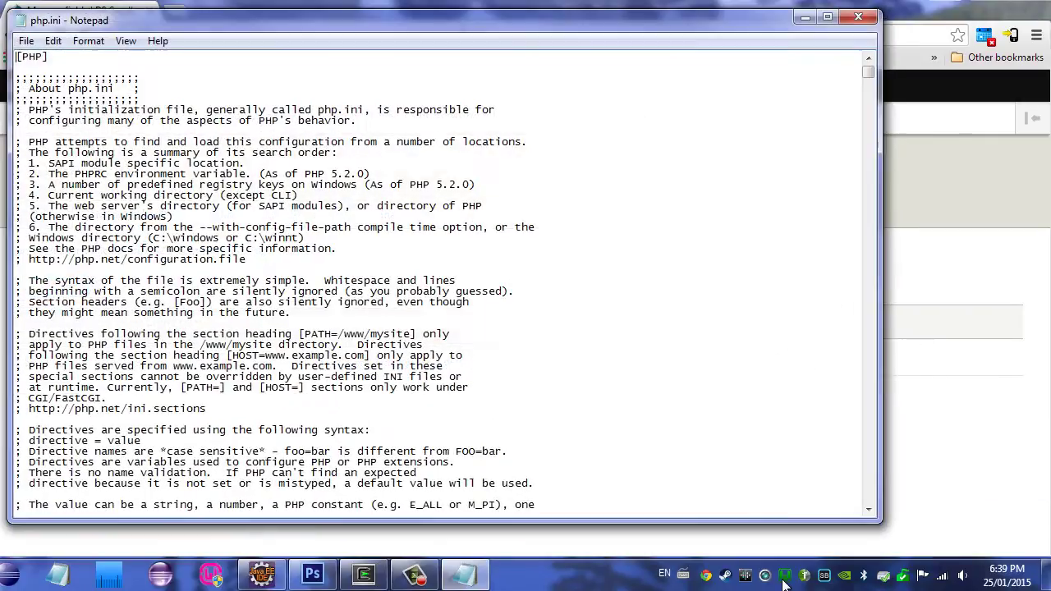
drag(868, 72, 867, 495)
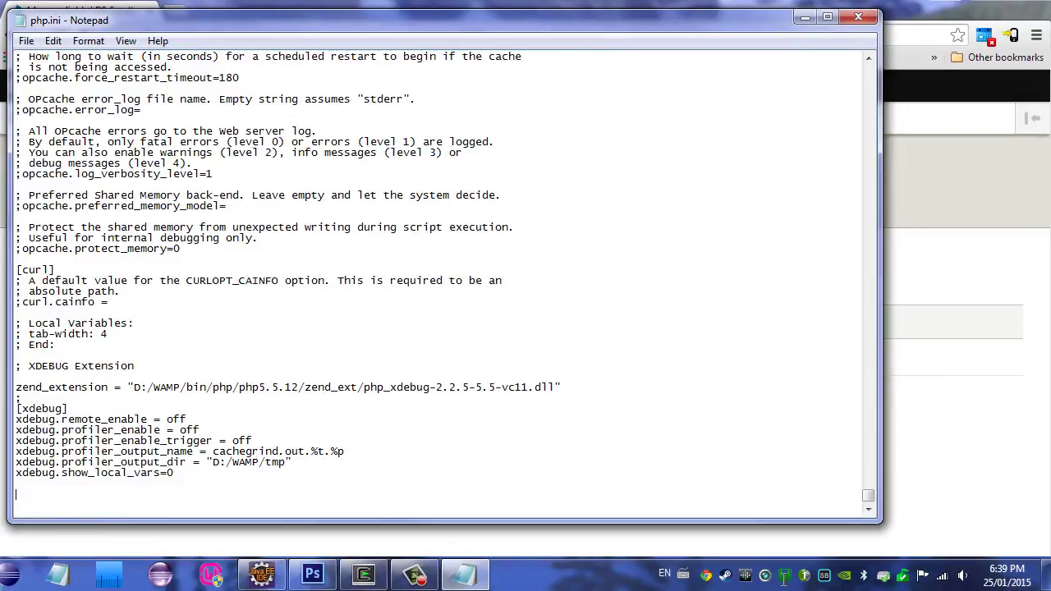
key(ctrl+v)
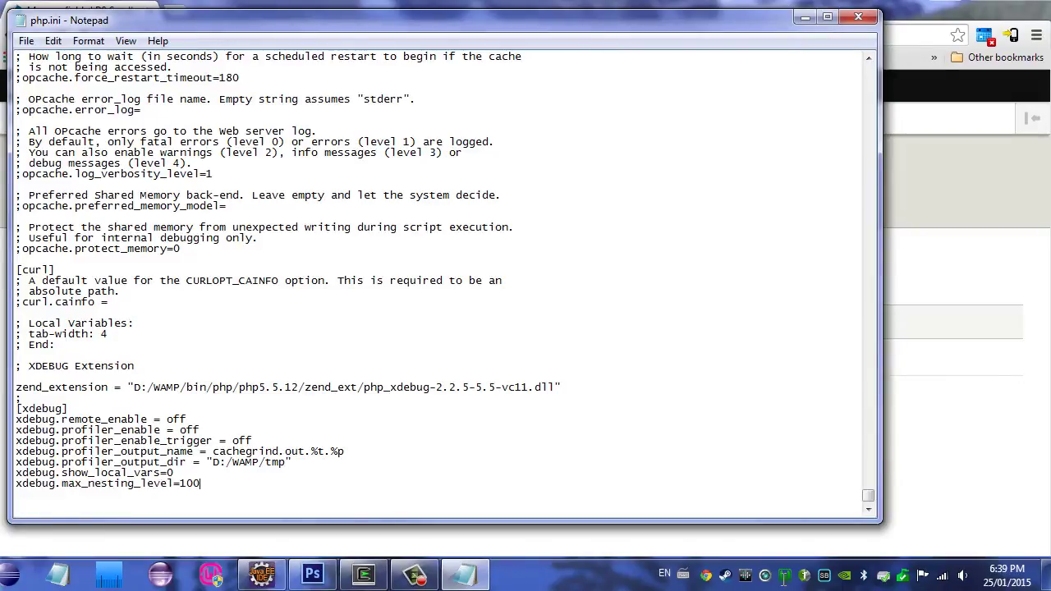
- Set xdebug.max_nesting_level to 200 in php.ini
drag(61, 484, 173, 484)
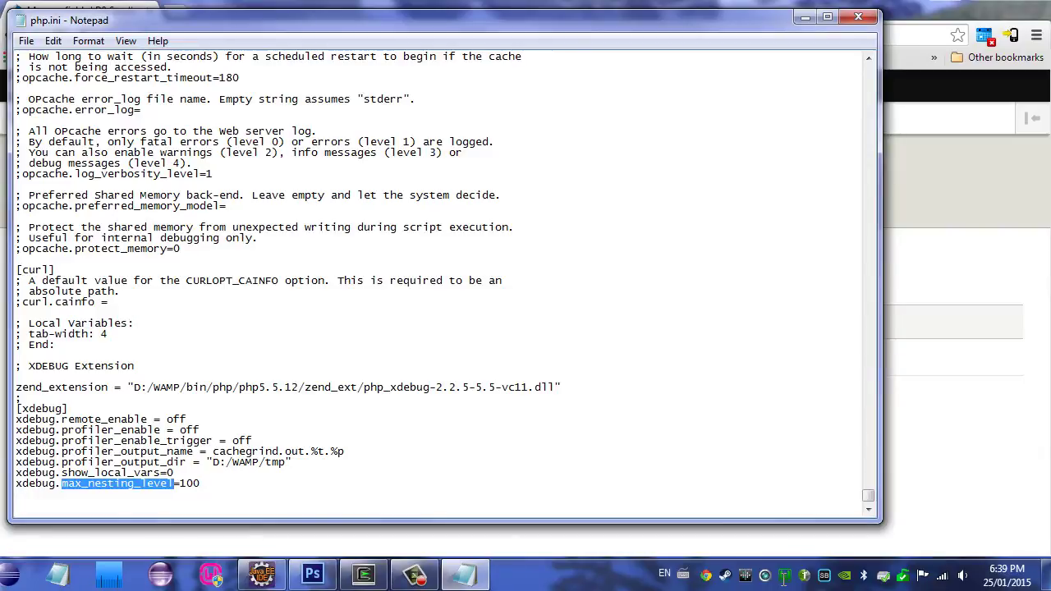
click(200, 484)
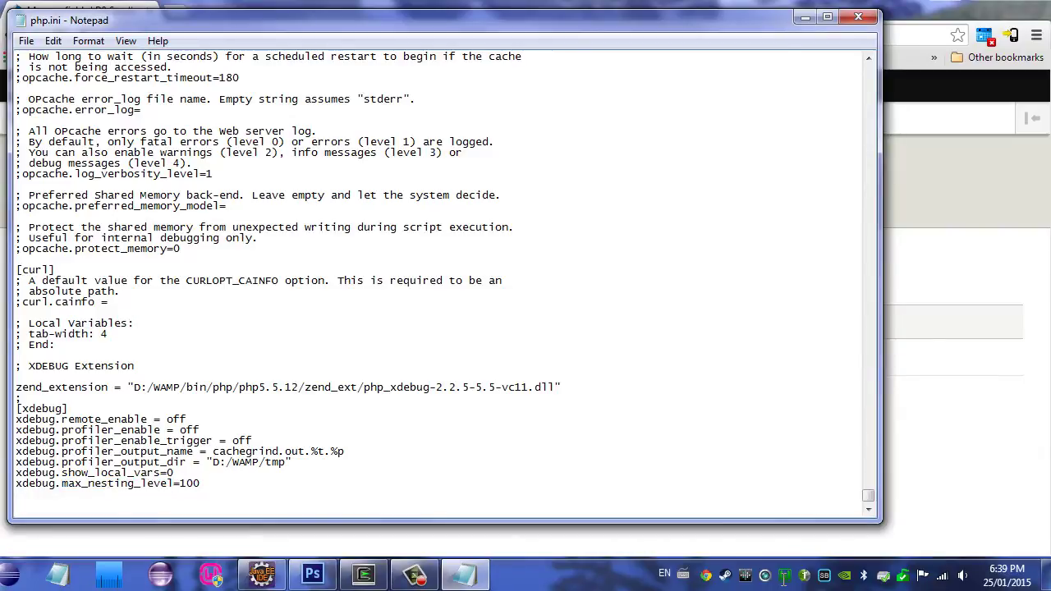
key(Left)
key(Left)
key(BackSpace)
text(2)
- Save and close php.ini, and restart all WampServer services
key(alt+f)
key(Down)
key(Down)
key(Return)
key(alt+F4)
click(784, 577)
key(Return)
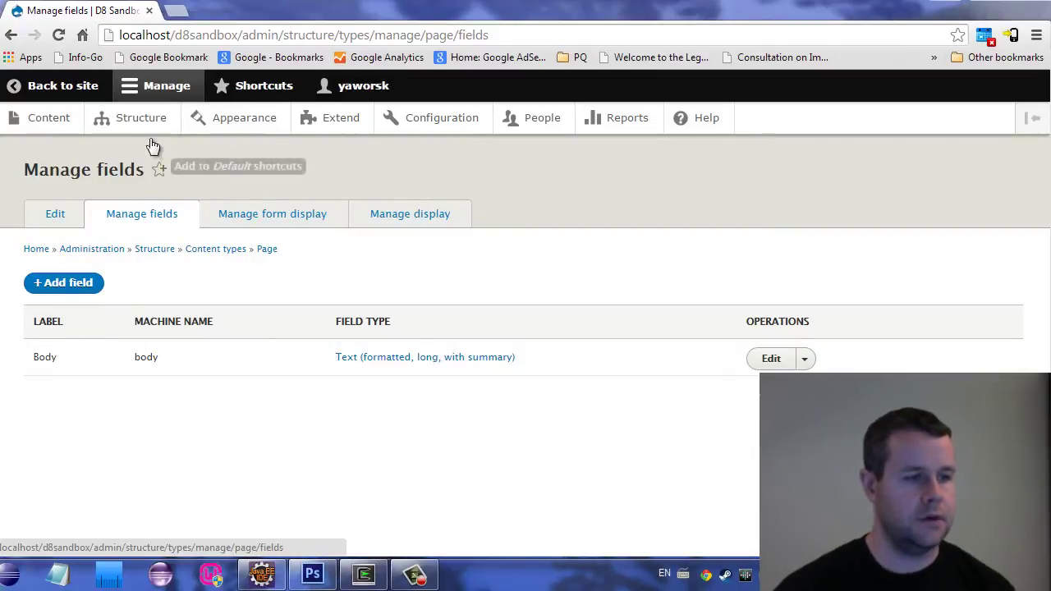
- Open the form for creating a new Basic page to check whether it offers comment settings
click(55, 123)
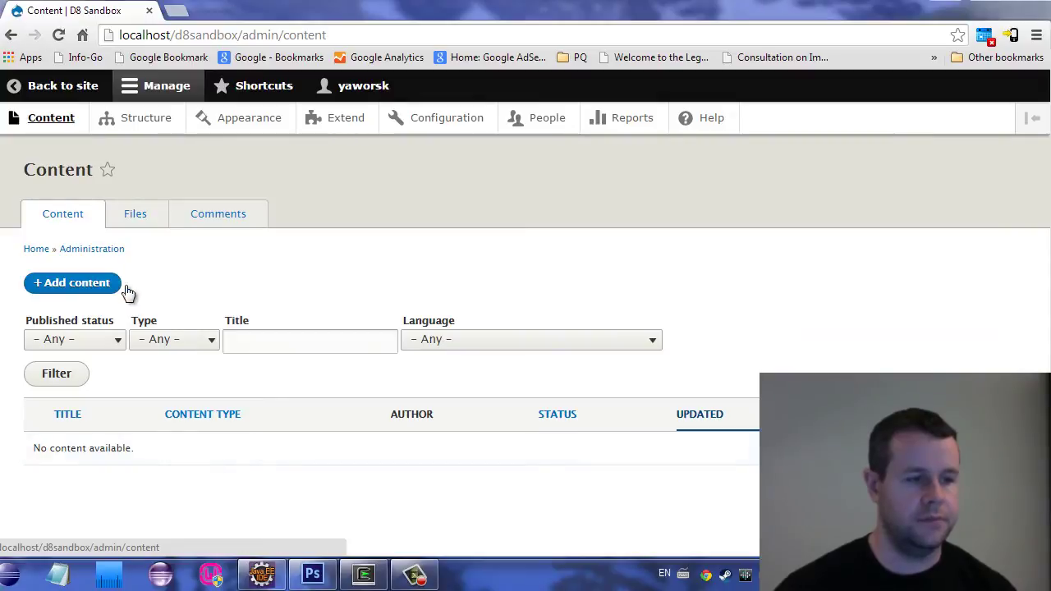
click(94, 284)
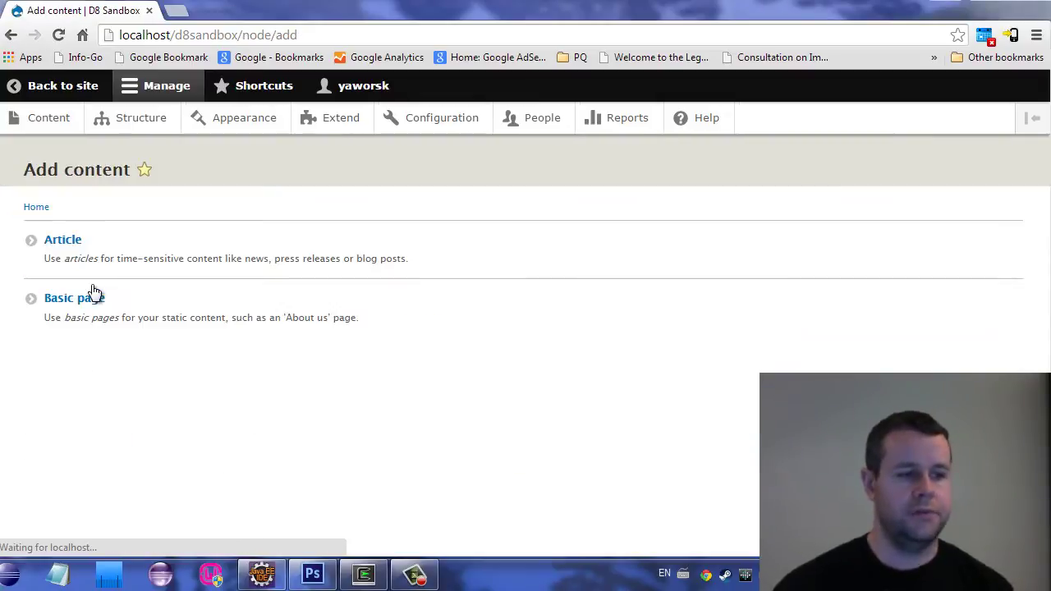
click(85, 300)
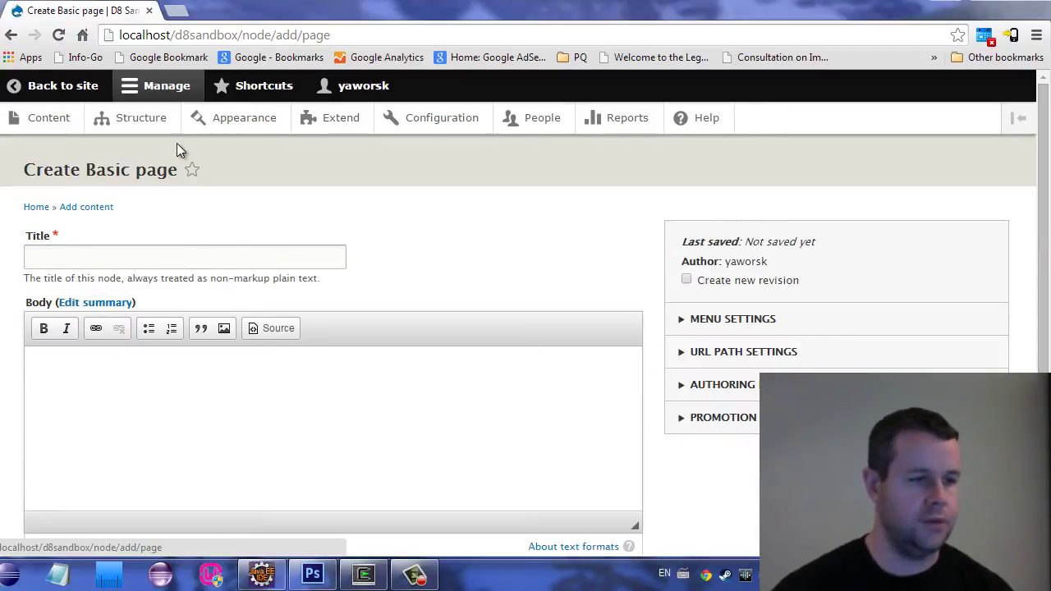
- Open the Basic page content type for editing from the site structure and look through its settings for a comment option
click(151, 123)
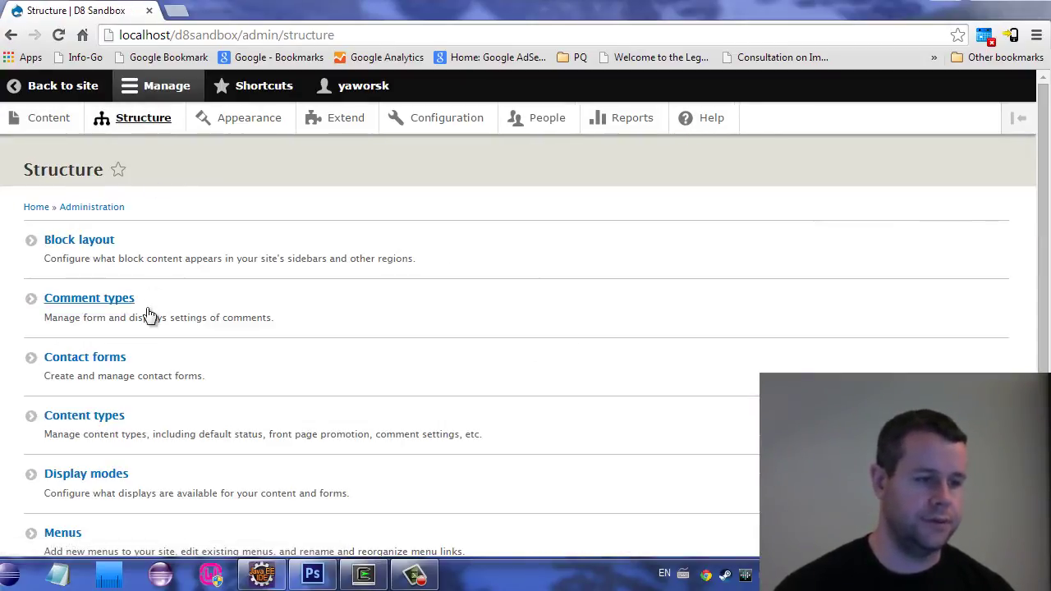
click(99, 300)
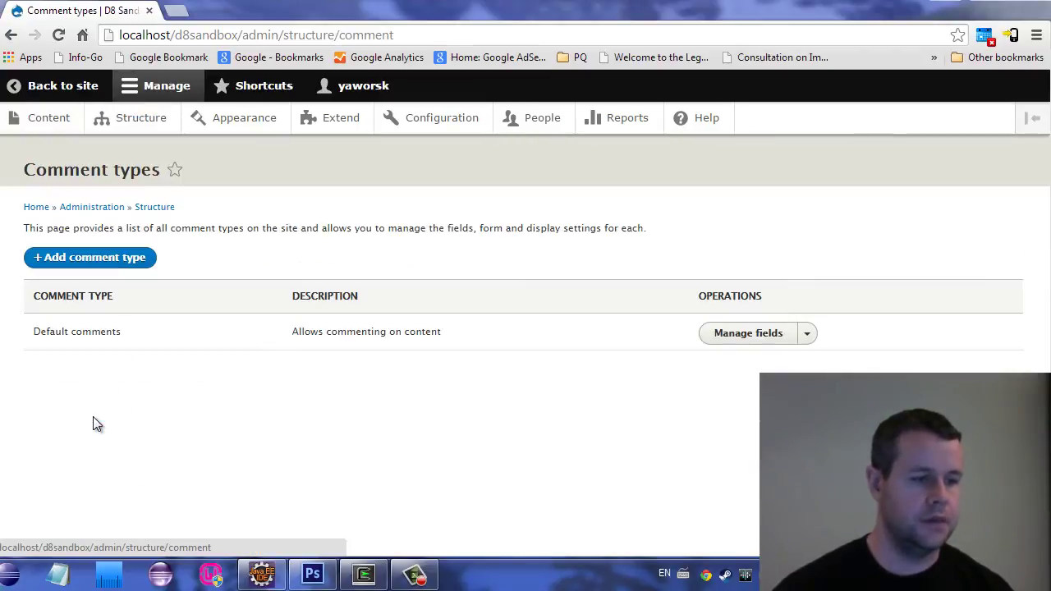
key(alt+Left)
click(95, 421)
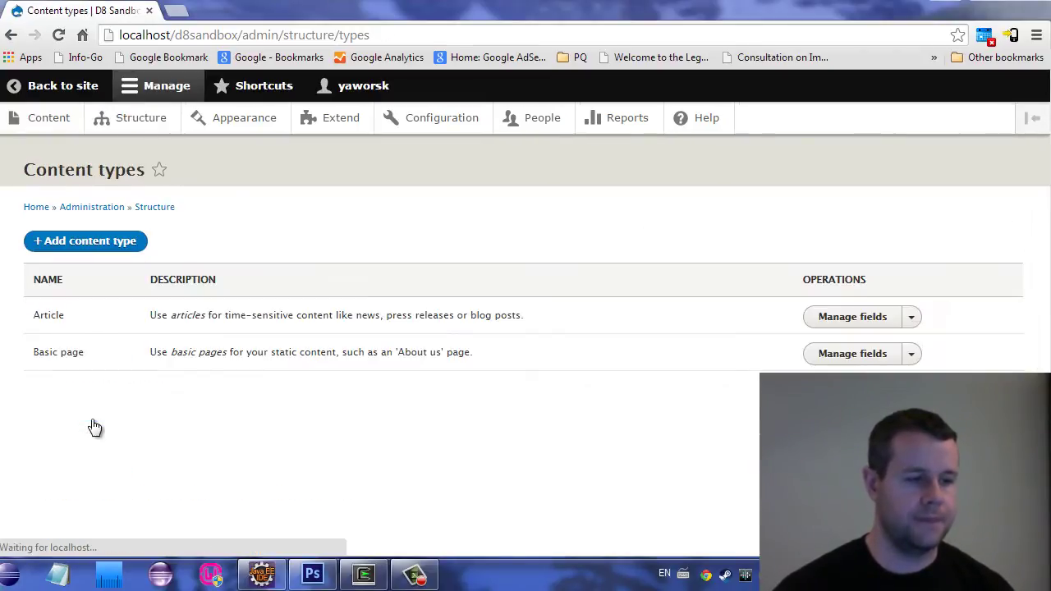
click(911, 354)
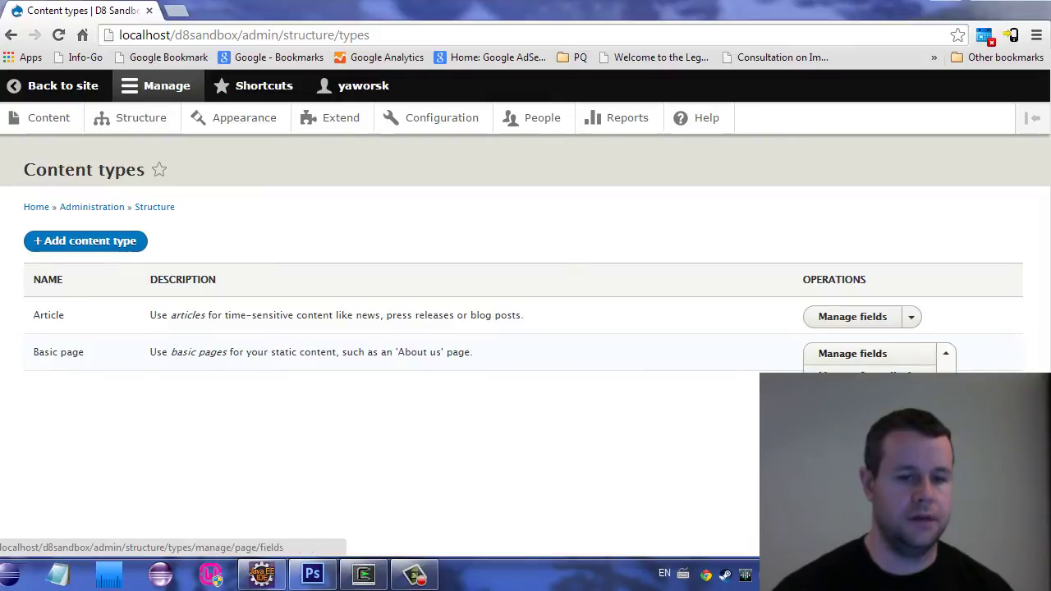
click(862, 376)
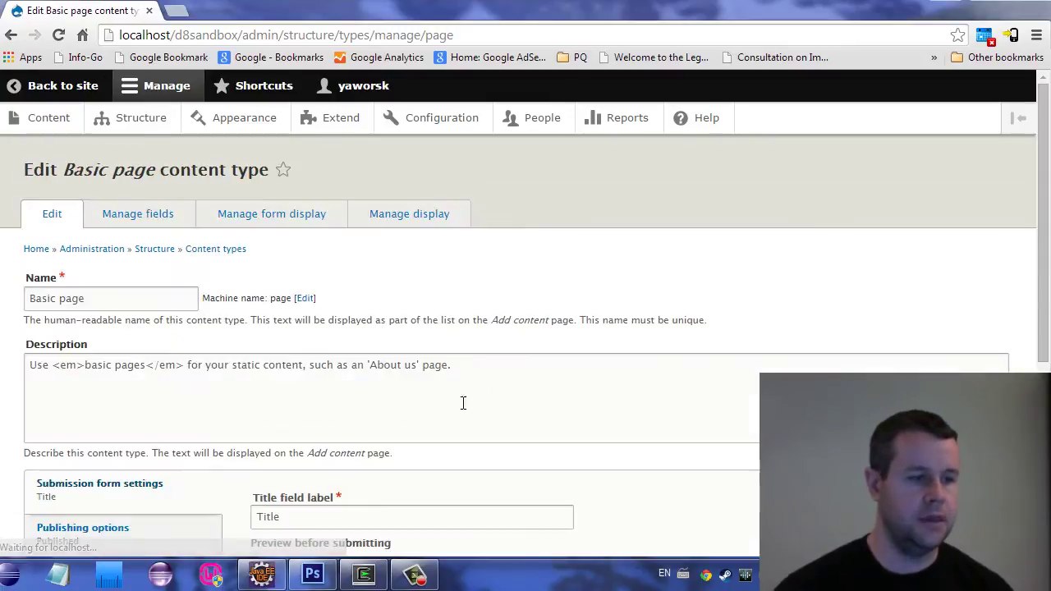
scroll(523, 301, down, 2)
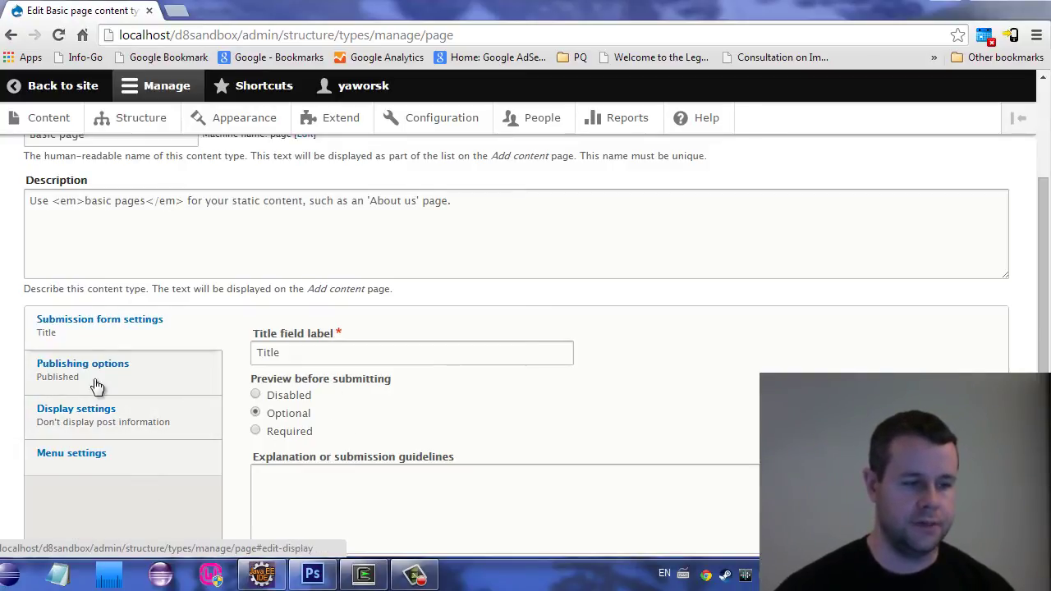
scroll(209, 487, up, 2)
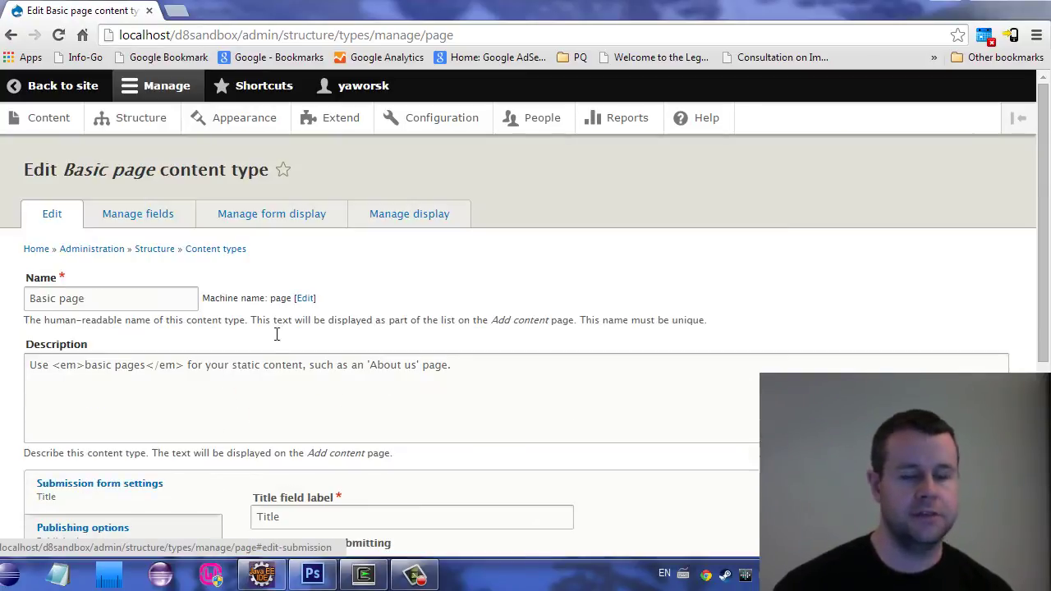
- Add a new field of type Comments labelled "Comments" to the Basic page content type and continue to its settings
click(145, 222)
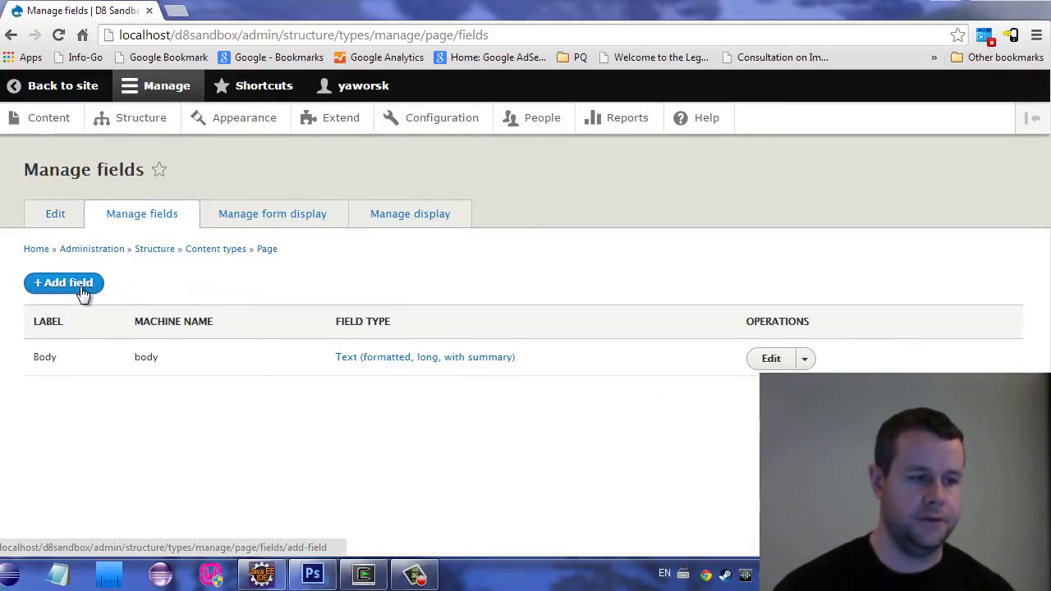
click(81, 286)
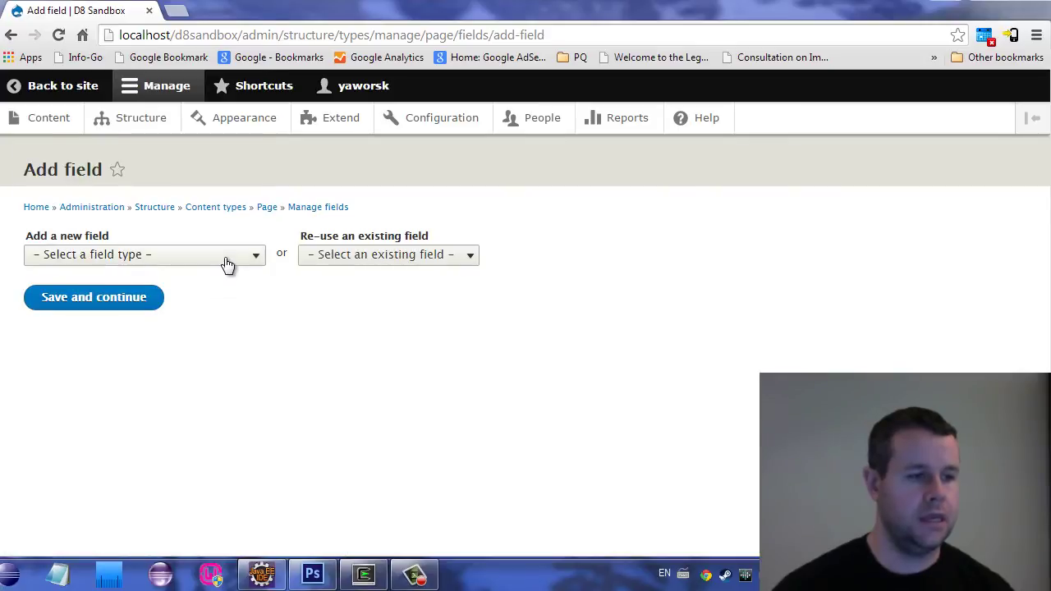
click(224, 261)
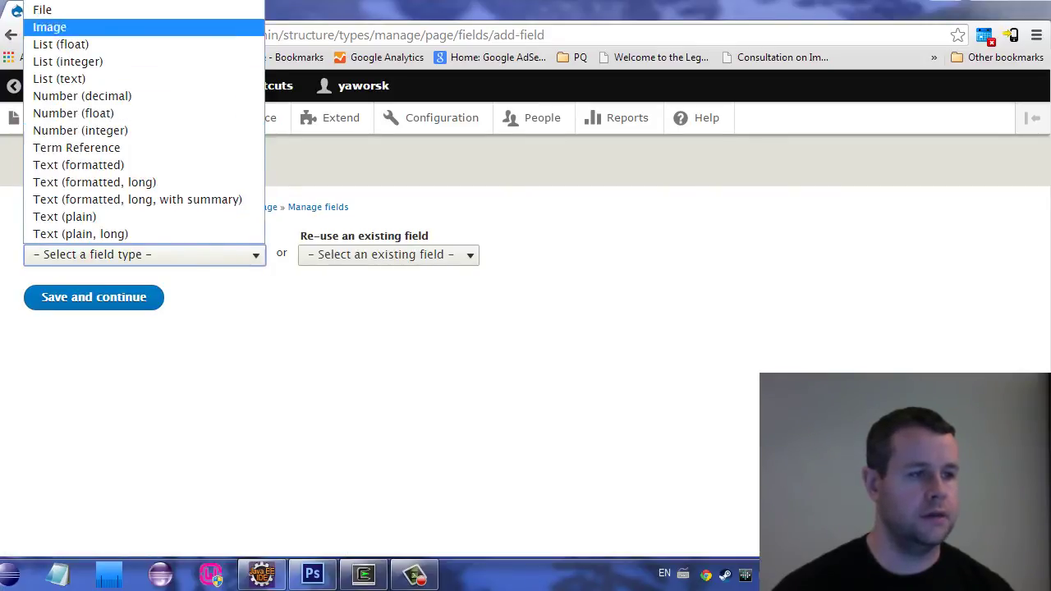
click(124, 2)
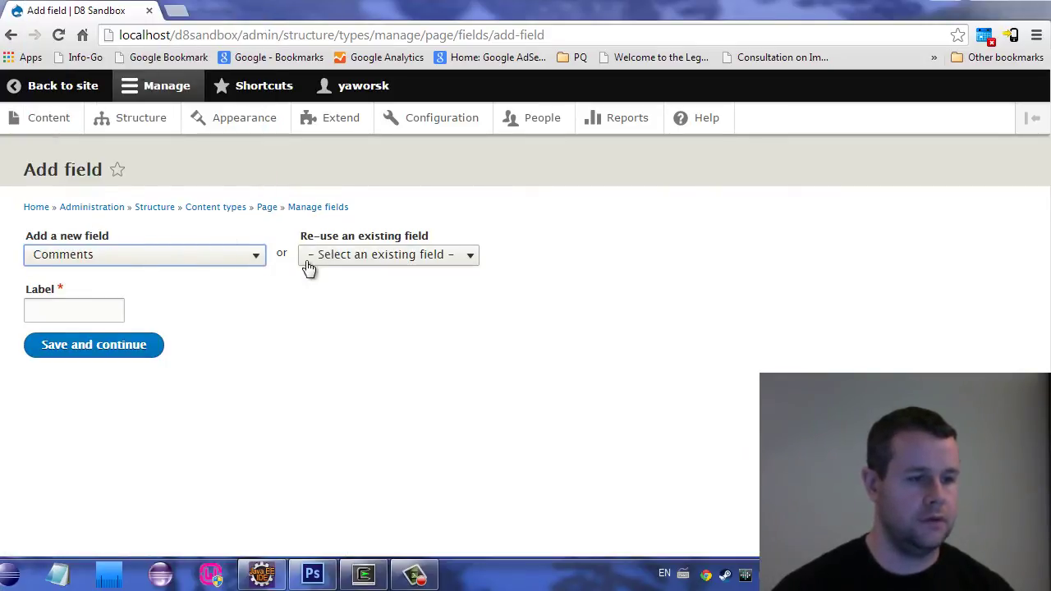
click(92, 309)
text(Comments)
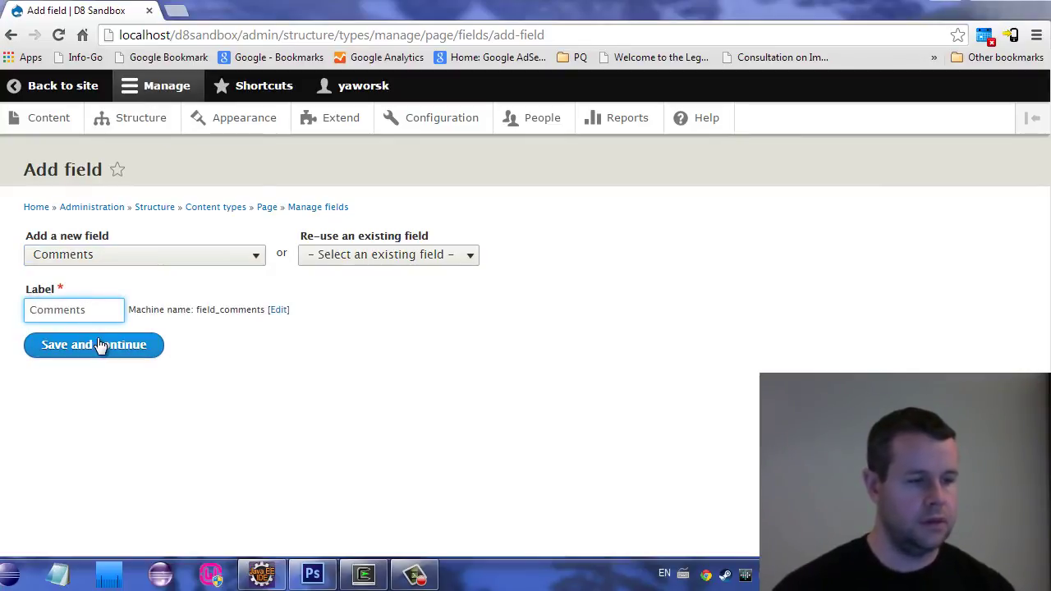
click(97, 344)
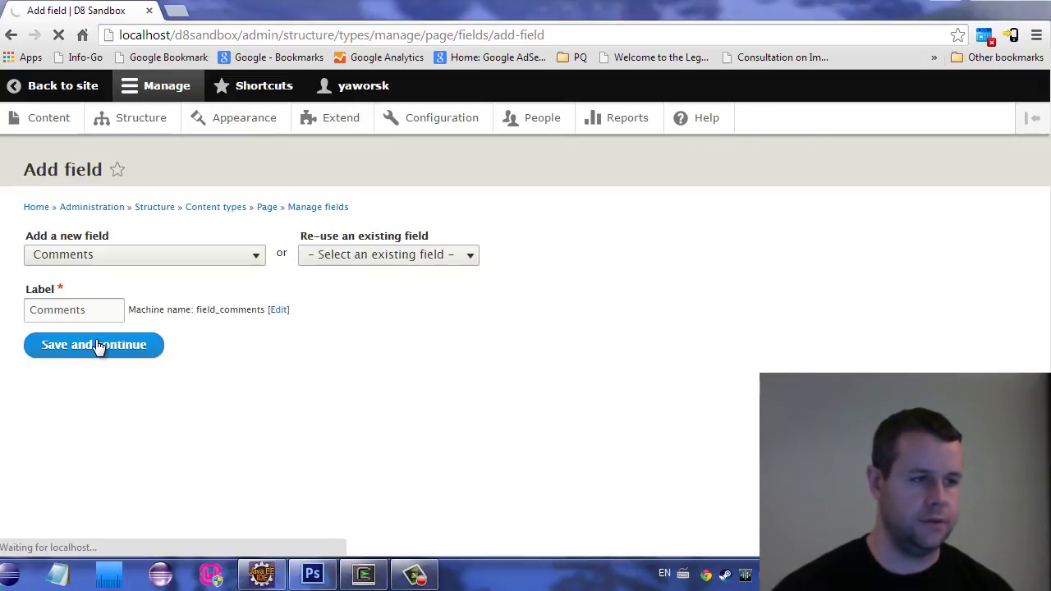
- Open the Article content type's field list in a separate browser tab and check the machine name of its Comments field
right_click(141, 117)
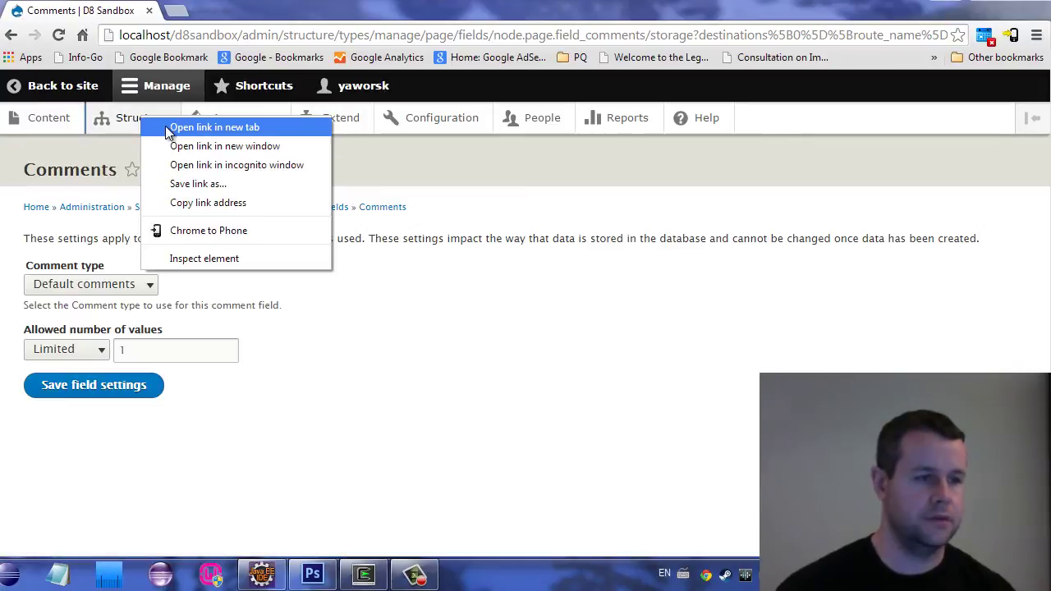
click(168, 130)
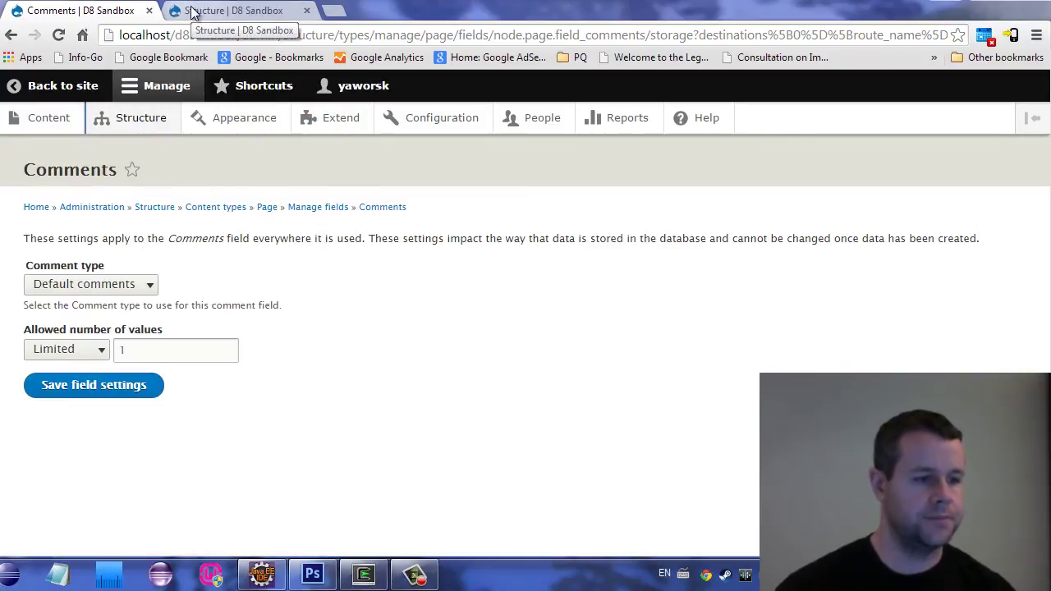
click(192, 12)
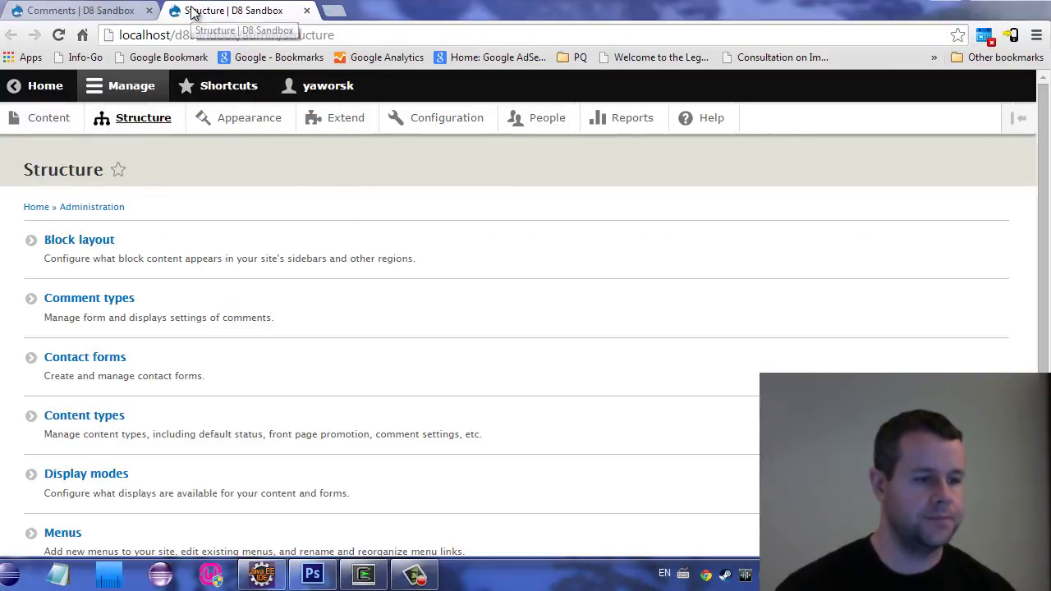
click(99, 414)
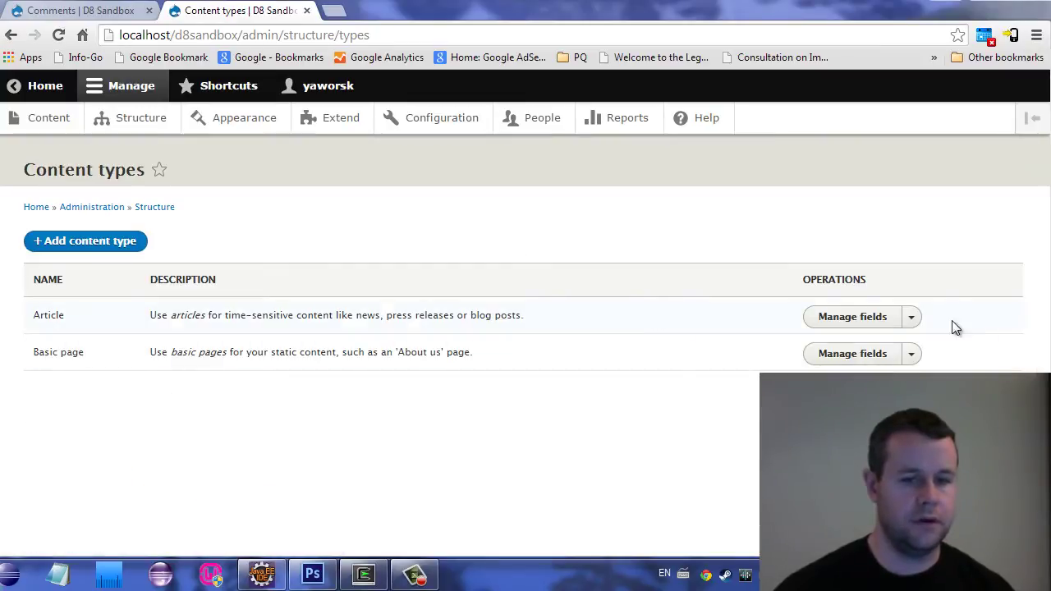
click(912, 318)
click(868, 321)
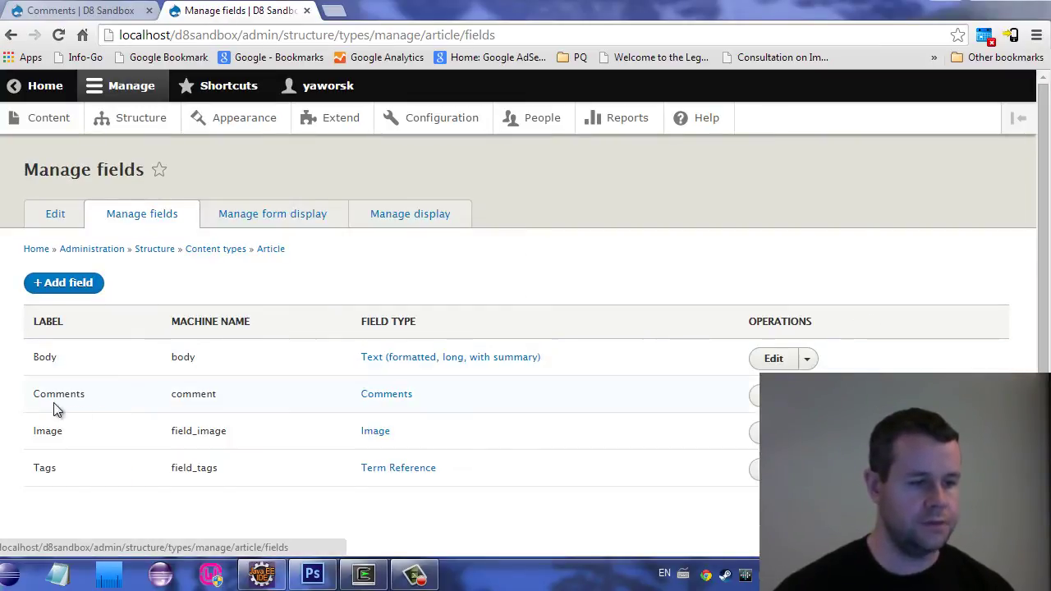
drag(35, 394, 197, 397)
double_click(197, 397)
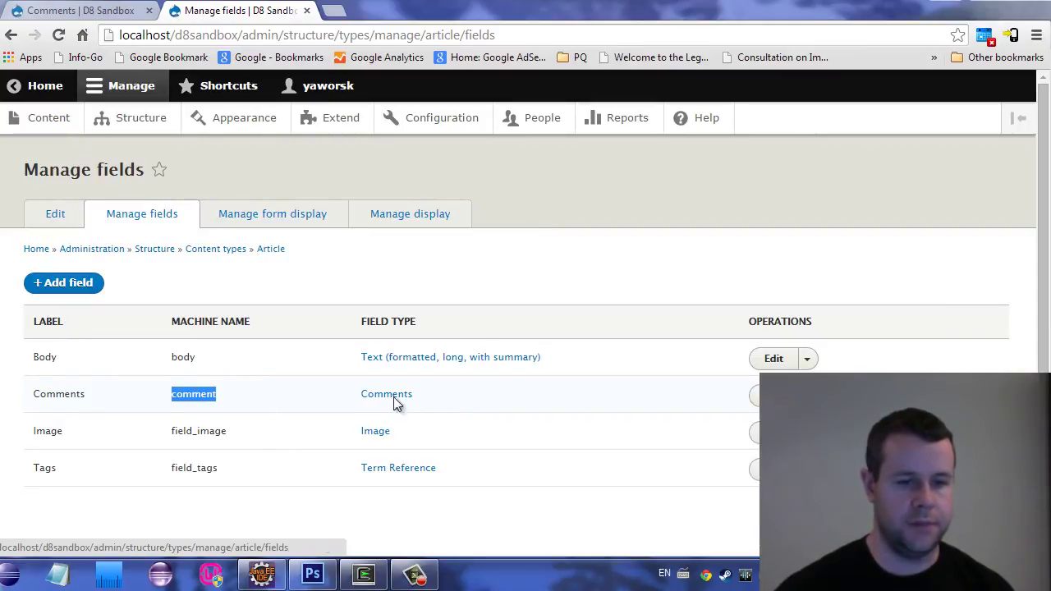
- Save the Basic page Comments field settings with the Default comments type and values limited to 1
click(86, 11)
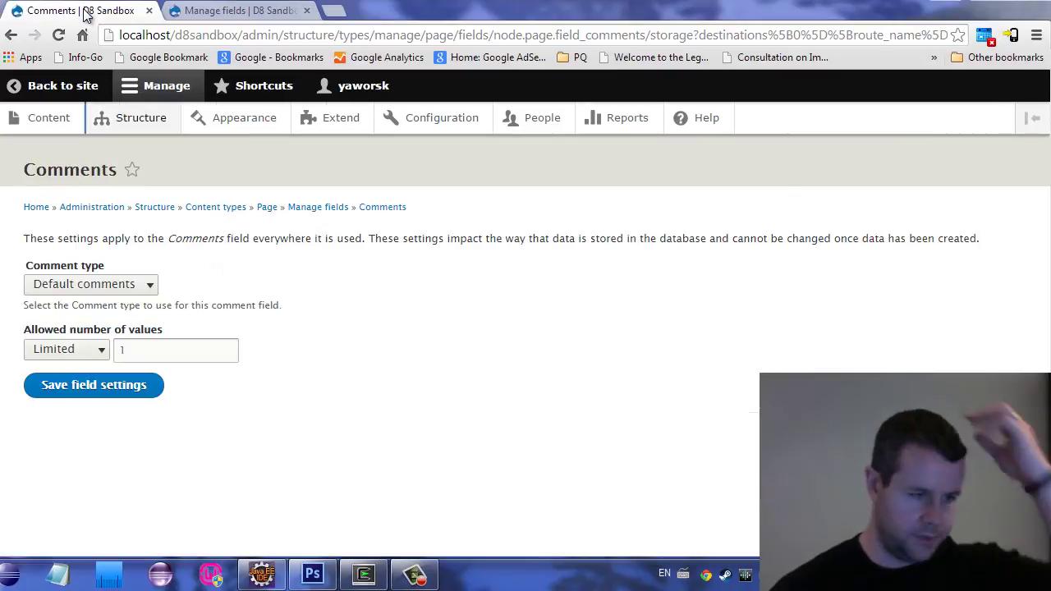
click(130, 287)
click(130, 302)
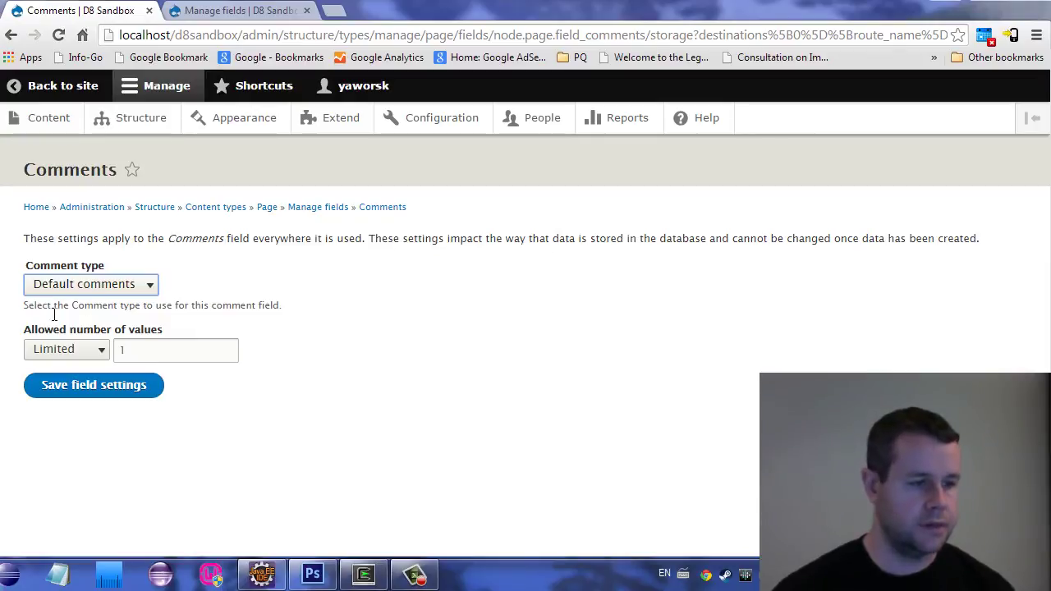
click(102, 351)
click(102, 352)
click(98, 394)
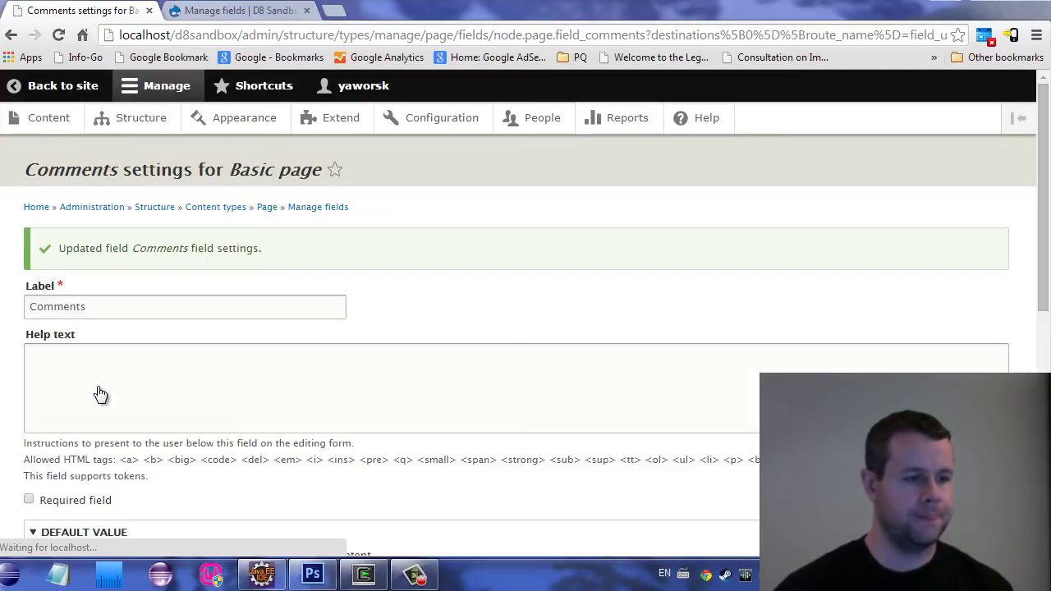
- Review the default value and comment form options of the Basic page Comments field, and save them with comments open
scroll(123, 252, down, 2)
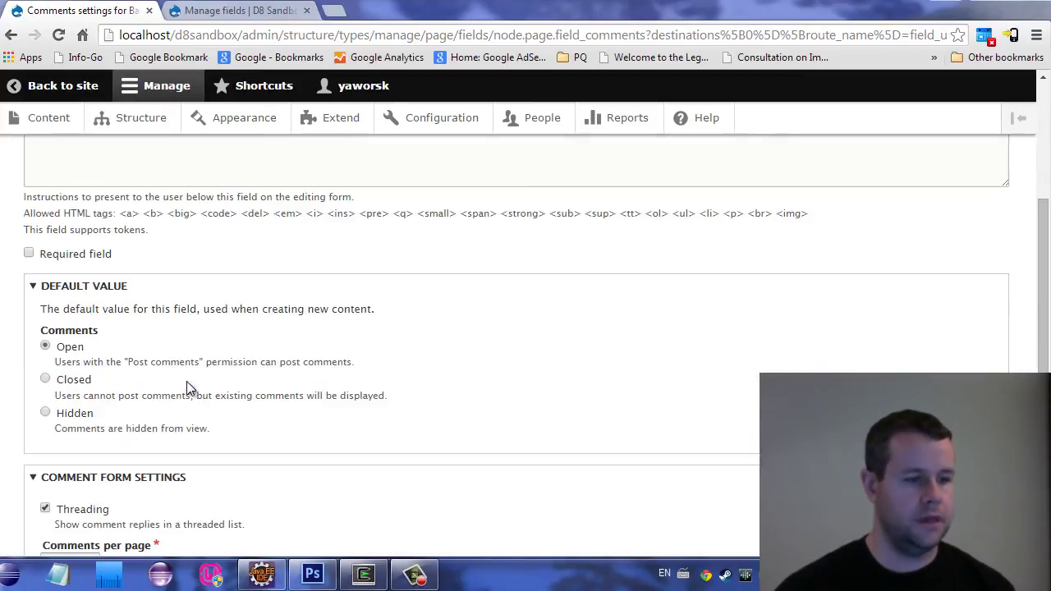
scroll(136, 329, down, 1)
scroll(143, 370, down, 2)
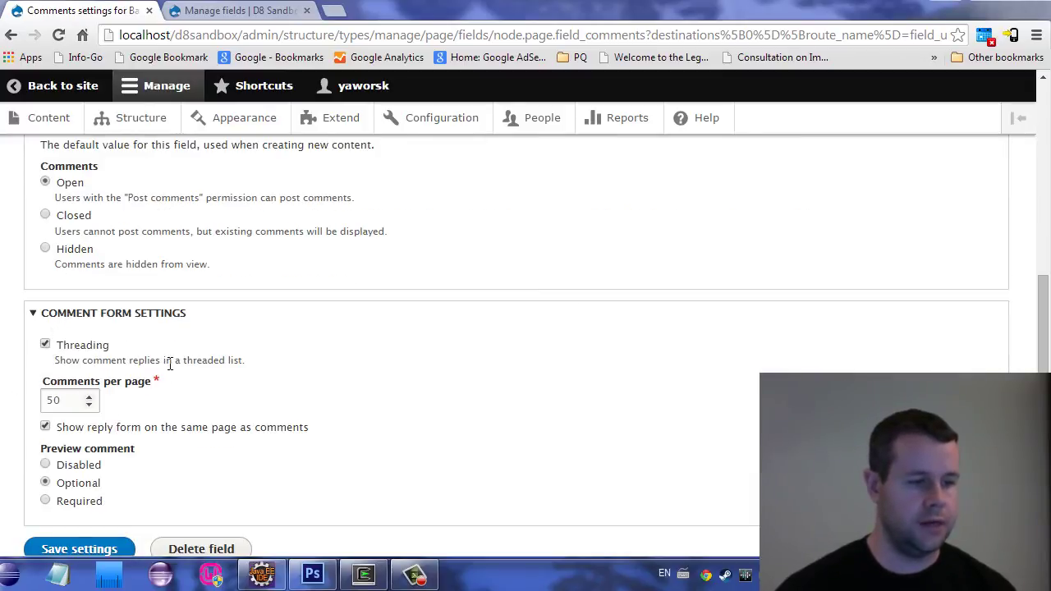
scroll(193, 408, down, 1)
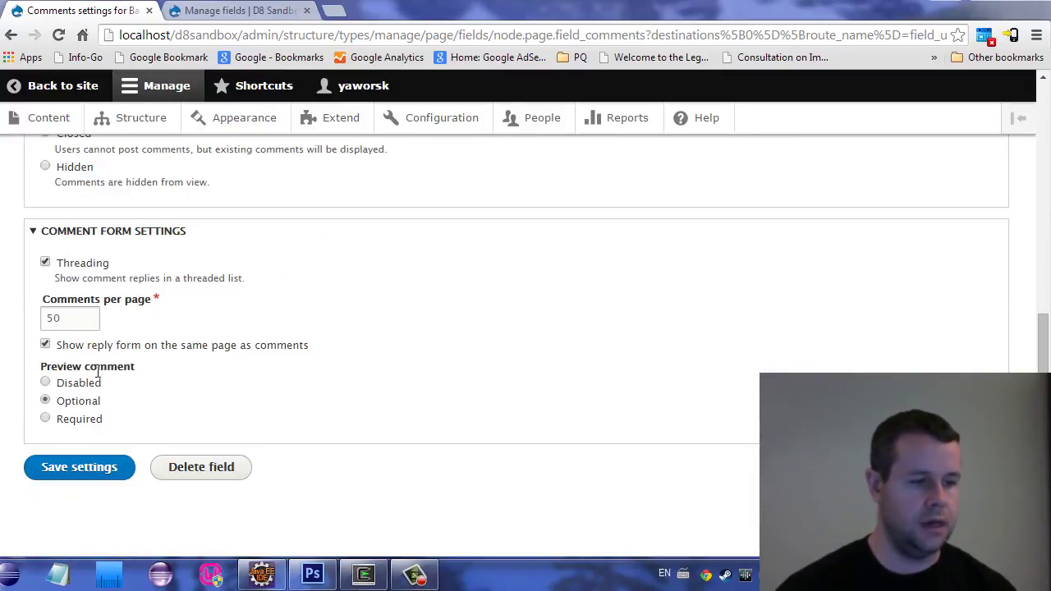
click(90, 467)
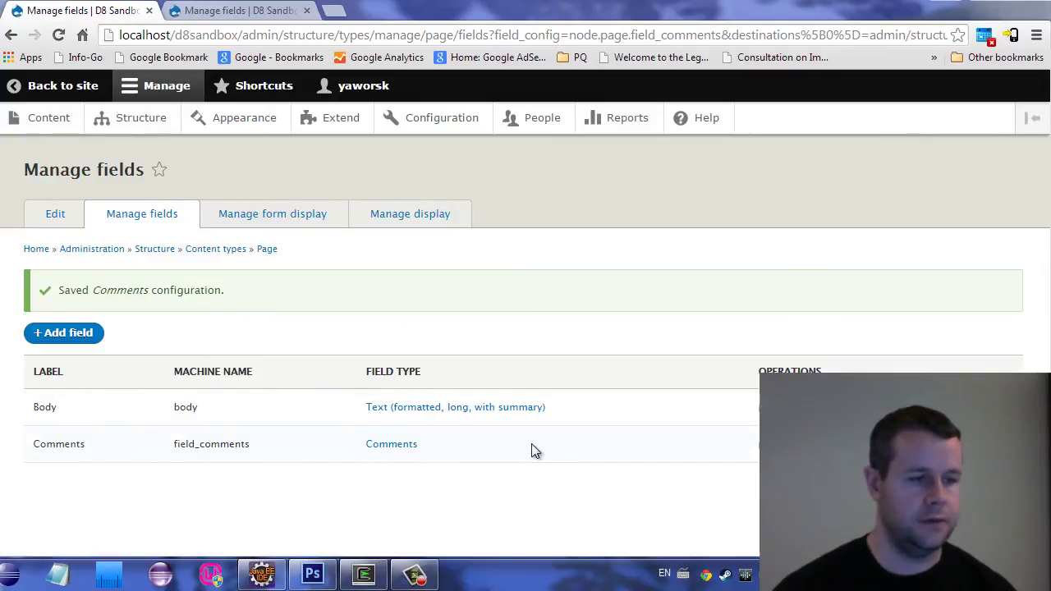
- Start a new Basic page and title it with the author's first name in possessive form followed by "Comment Test Page"
click(49, 119)
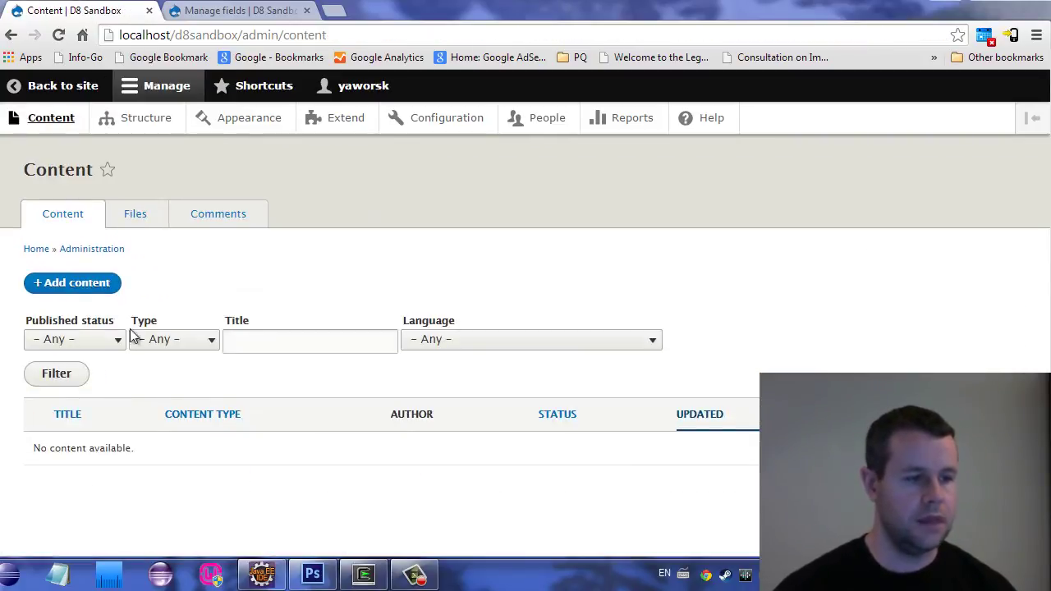
click(69, 284)
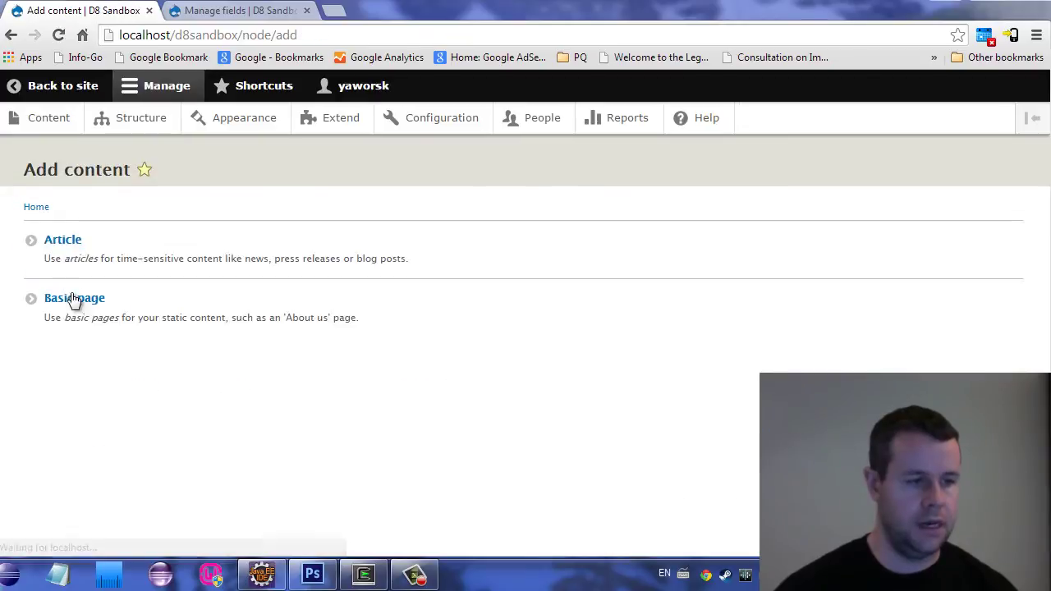
click(92, 301)
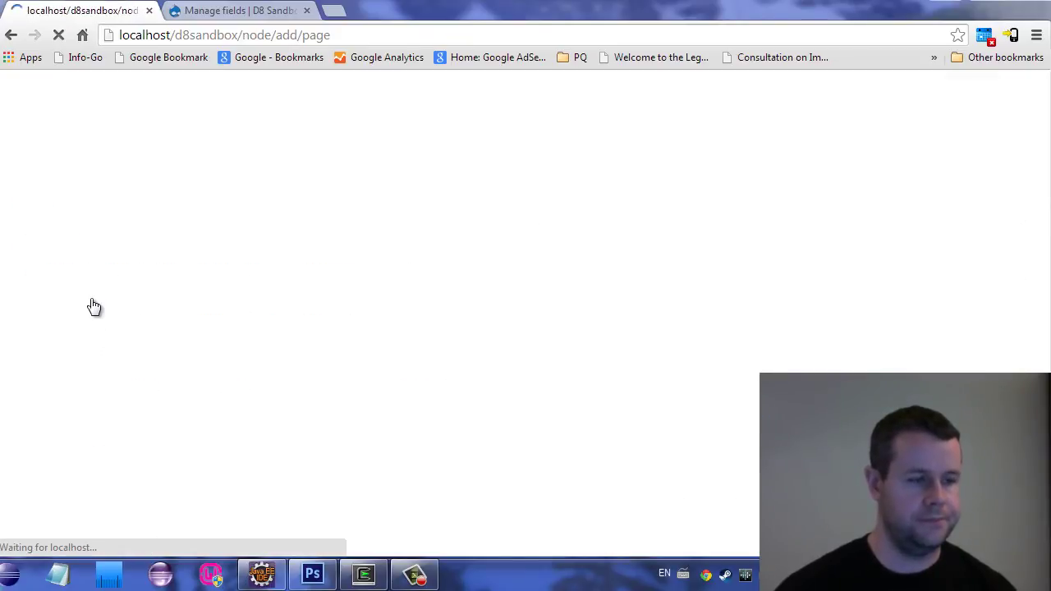
click(110, 251)
scroll(438, 234, down, 2)
scroll(436, 225, up, 2)
scroll(424, 277, down, 1)
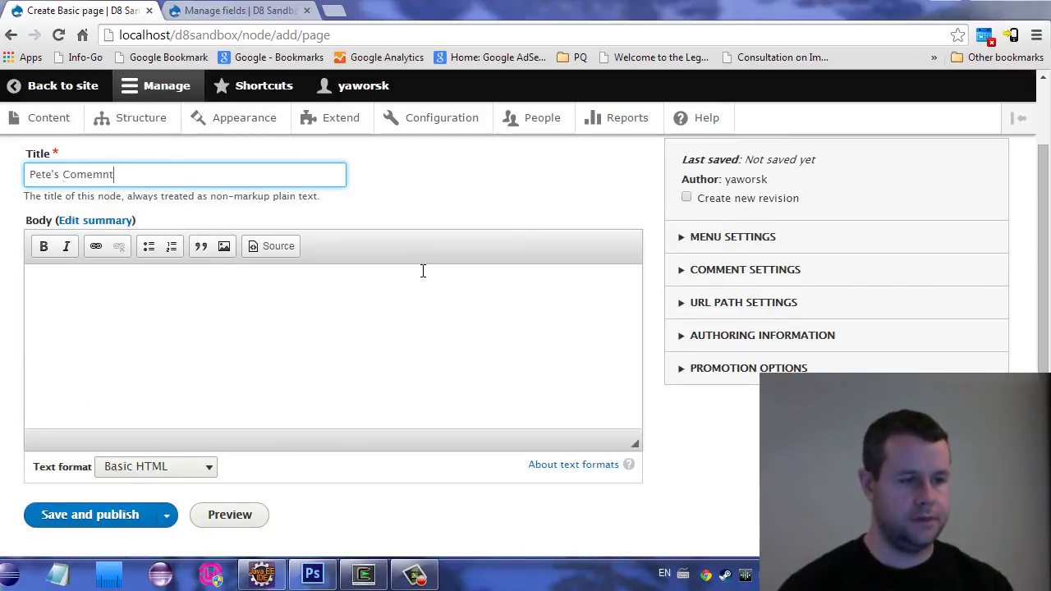
text(Pete's Come)
key(BackSpace)
text(m)
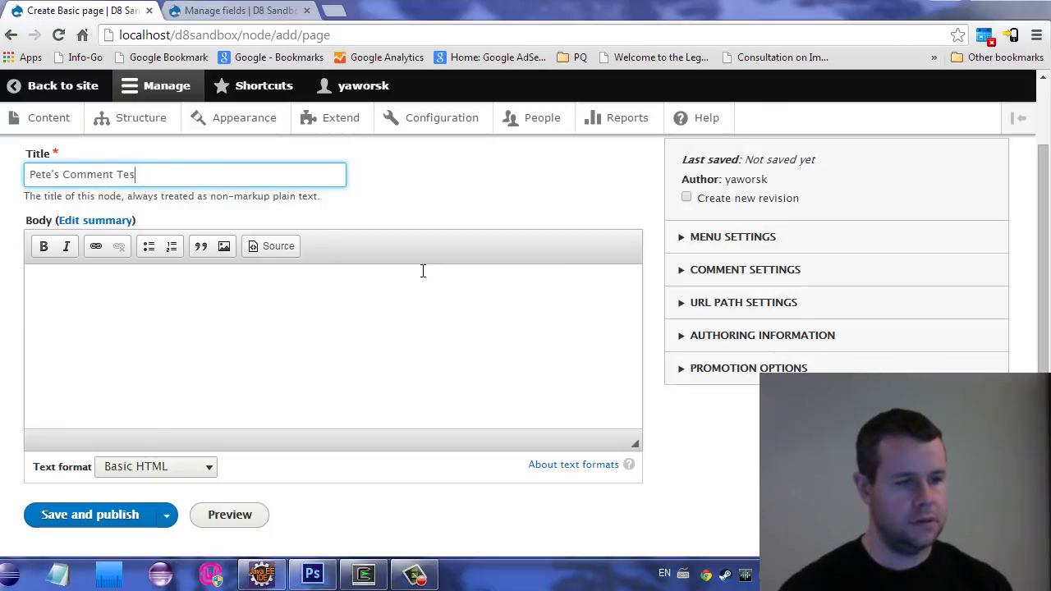
- Enter "Just enabled comments" as the body, check that the page's comments are set to Open, and publish the page
click(368, 318)
text(Just enabled comments)
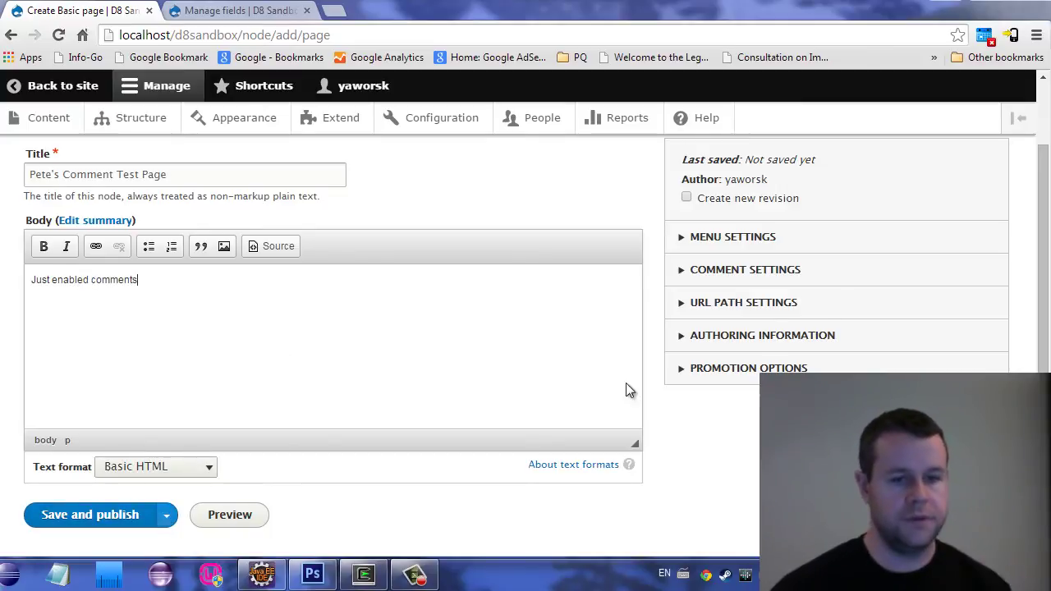
click(773, 278)
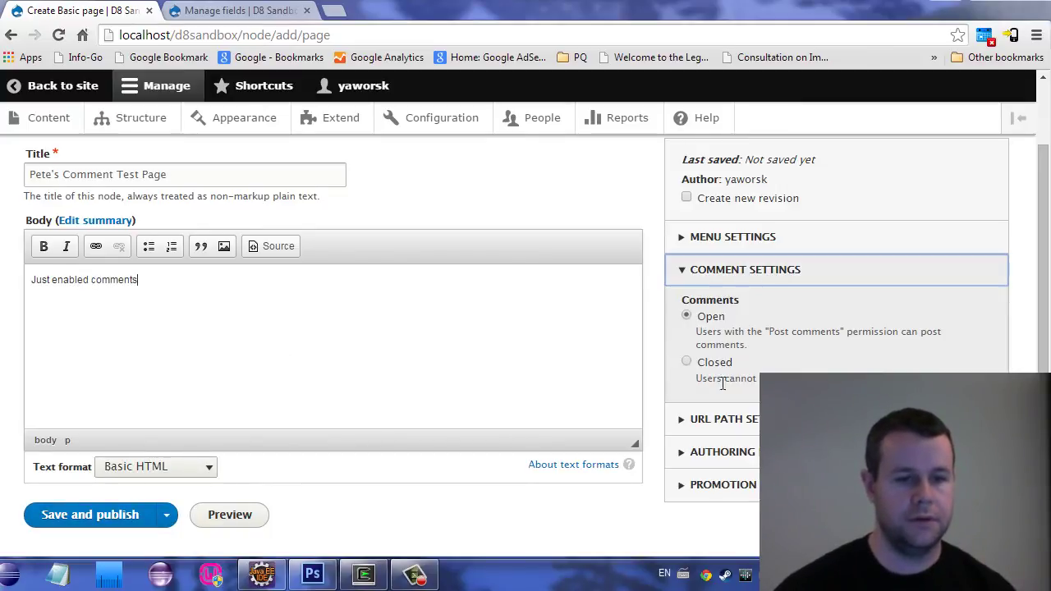
click(101, 516)
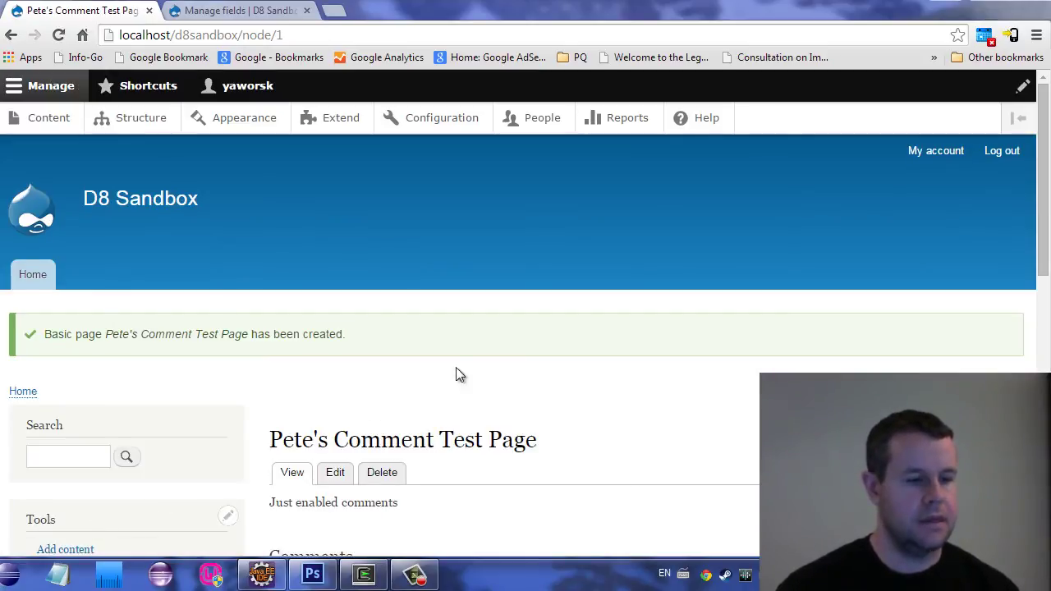
- Examine the comment section and new comment form on the published test page
scroll(530, 350, down, 3)
scroll(297, 362, down, 1)
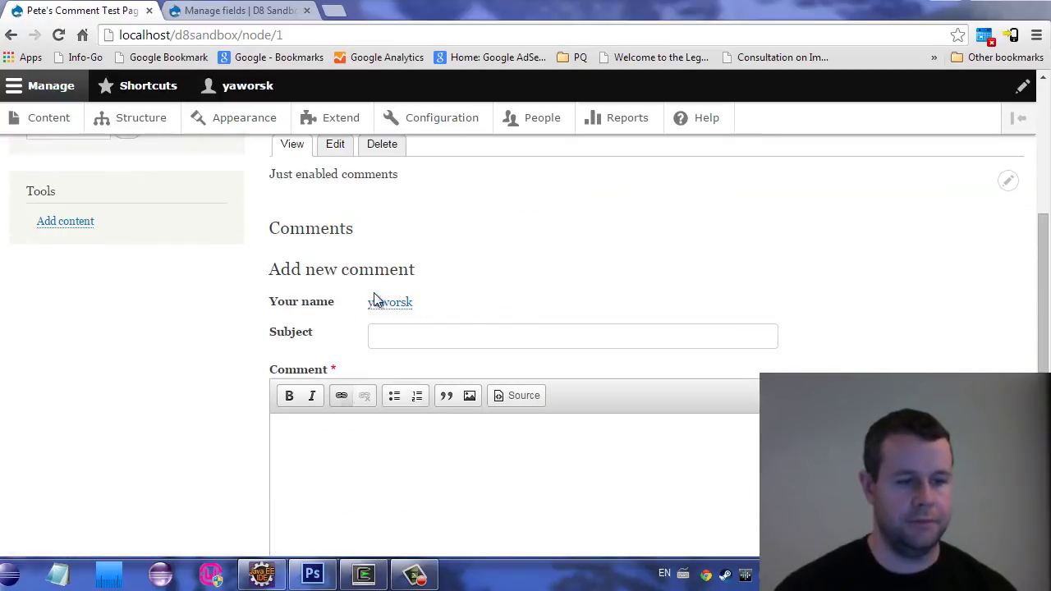
scroll(375, 296, down, 1)
scroll(417, 389, down, 2)
scroll(431, 403, up, 7)
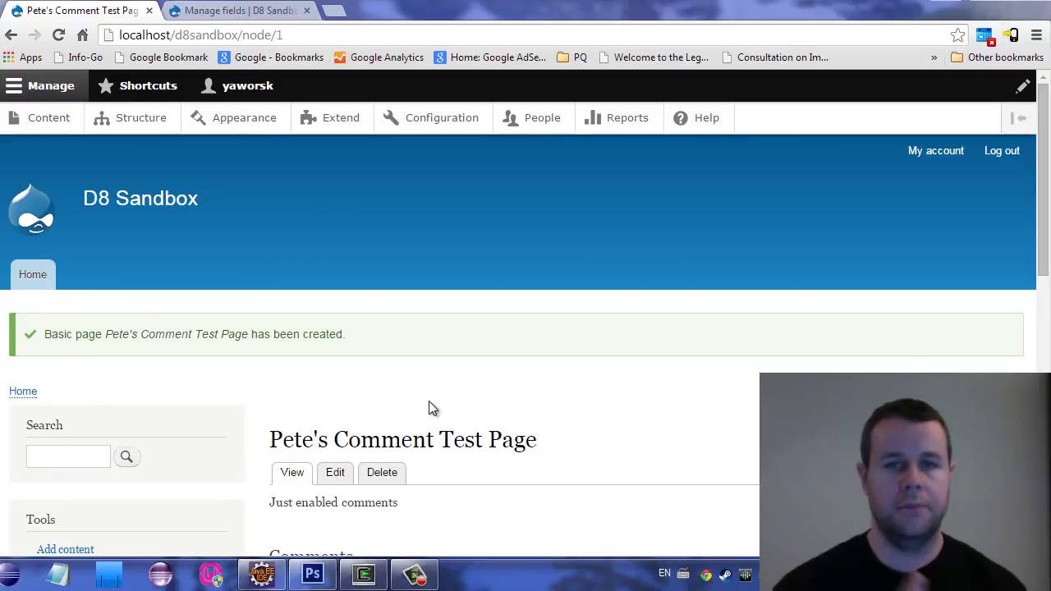